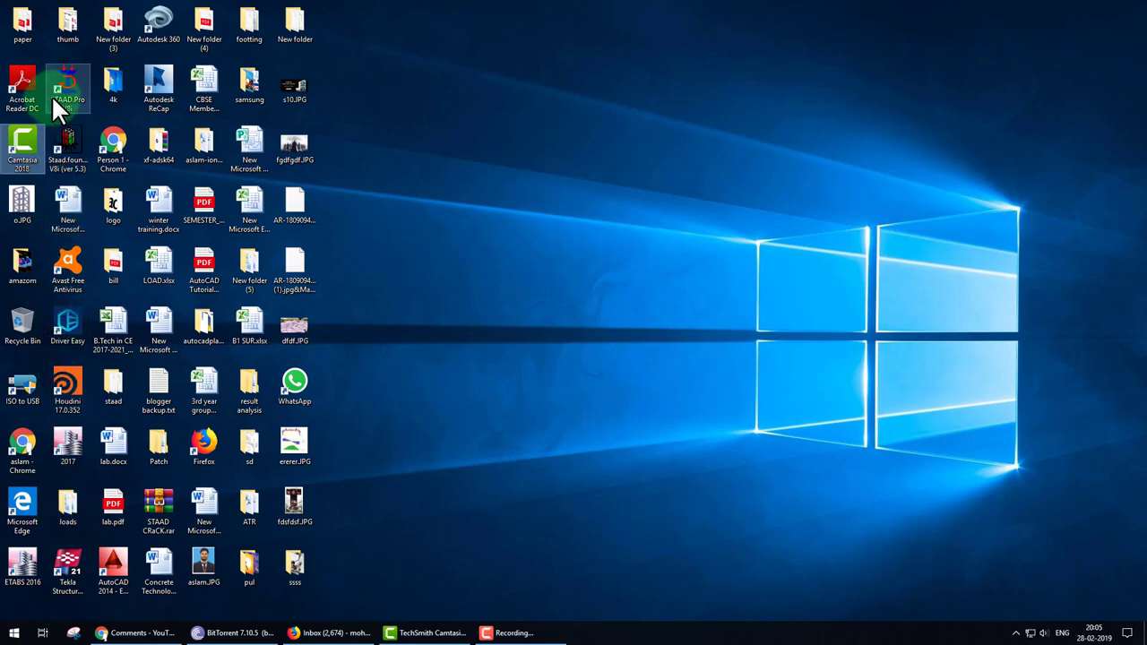
# Launch STAAD.Pro V8i from its desktop shortcut and bring up the start page
pyautogui.click(51, 95)
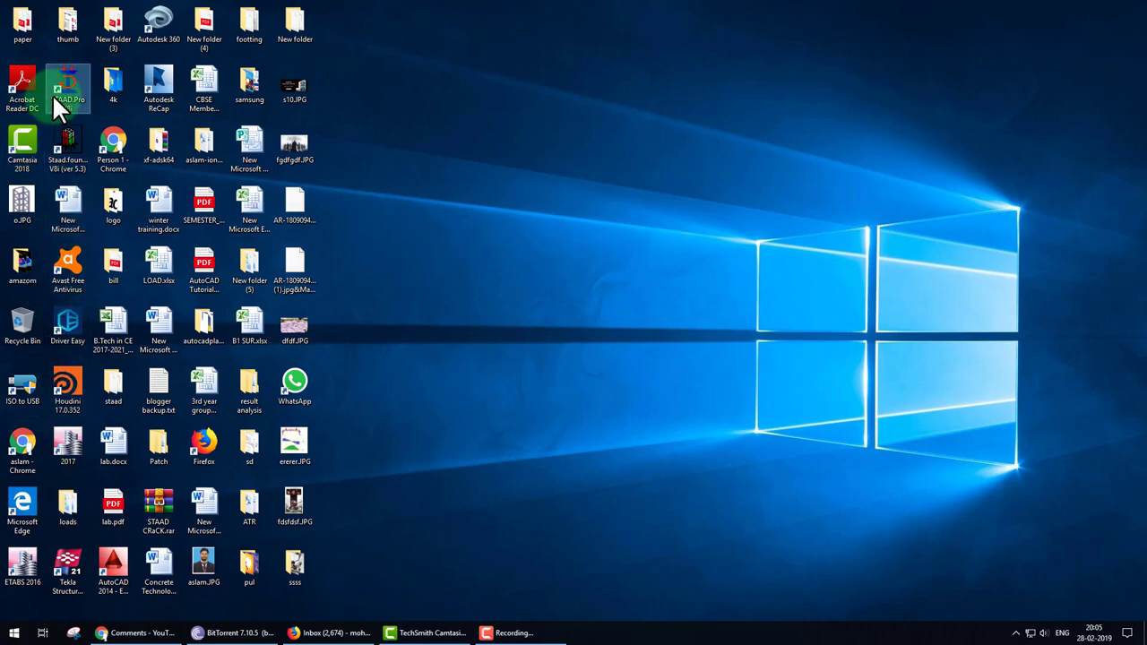
pyautogui.click(330, 634)
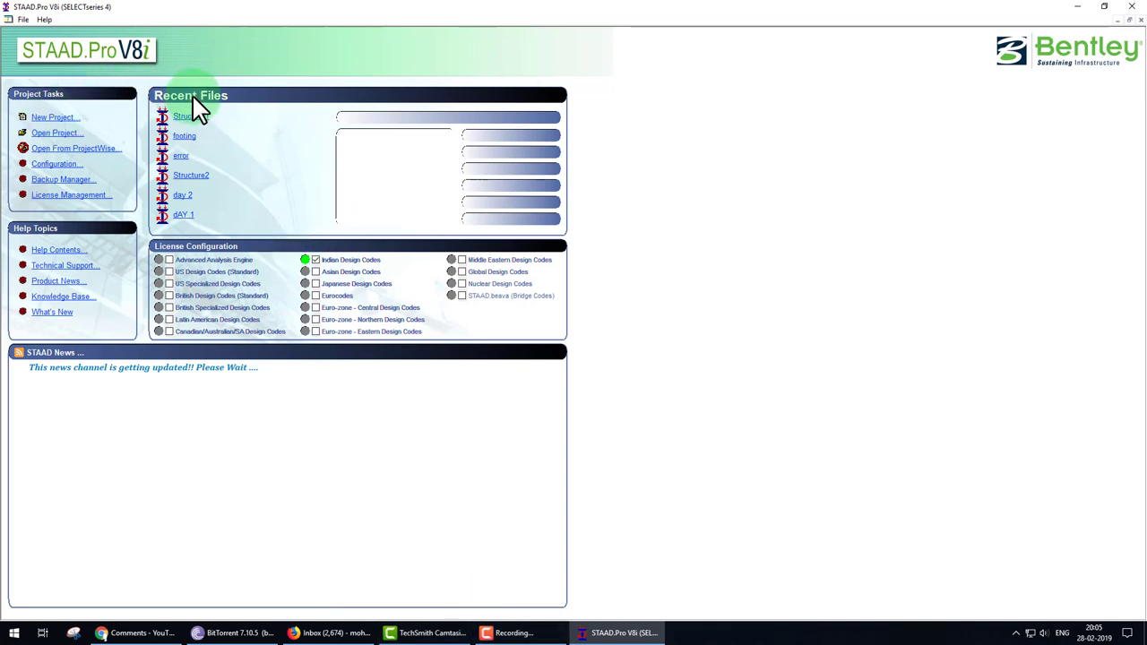
# Create a new Space project Structure1 in metres and kilonewtons with node 1 at 0, 0, 0
pyautogui.click(77, 125)
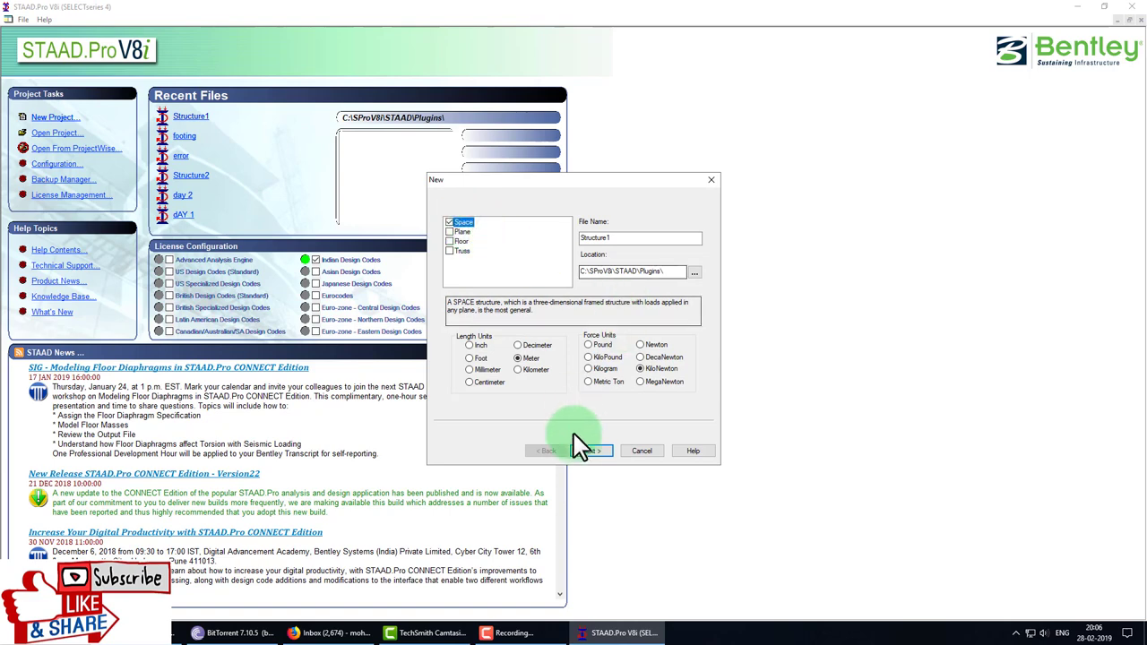
pyautogui.click(594, 451)
pyautogui.click(600, 352)
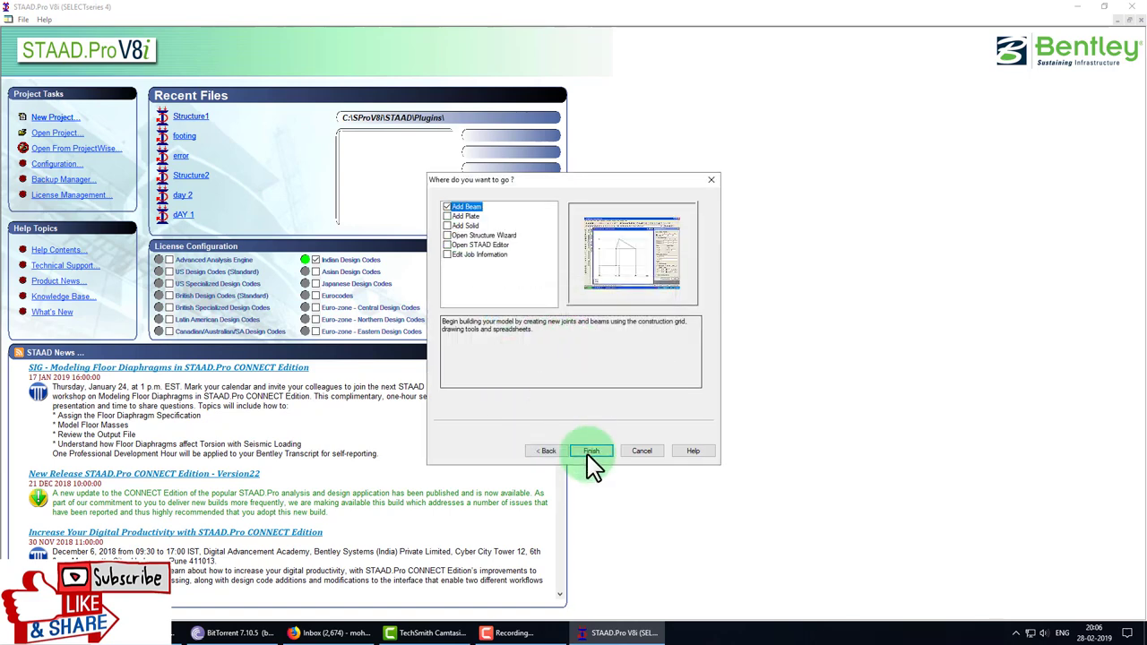
pyautogui.click(593, 454)
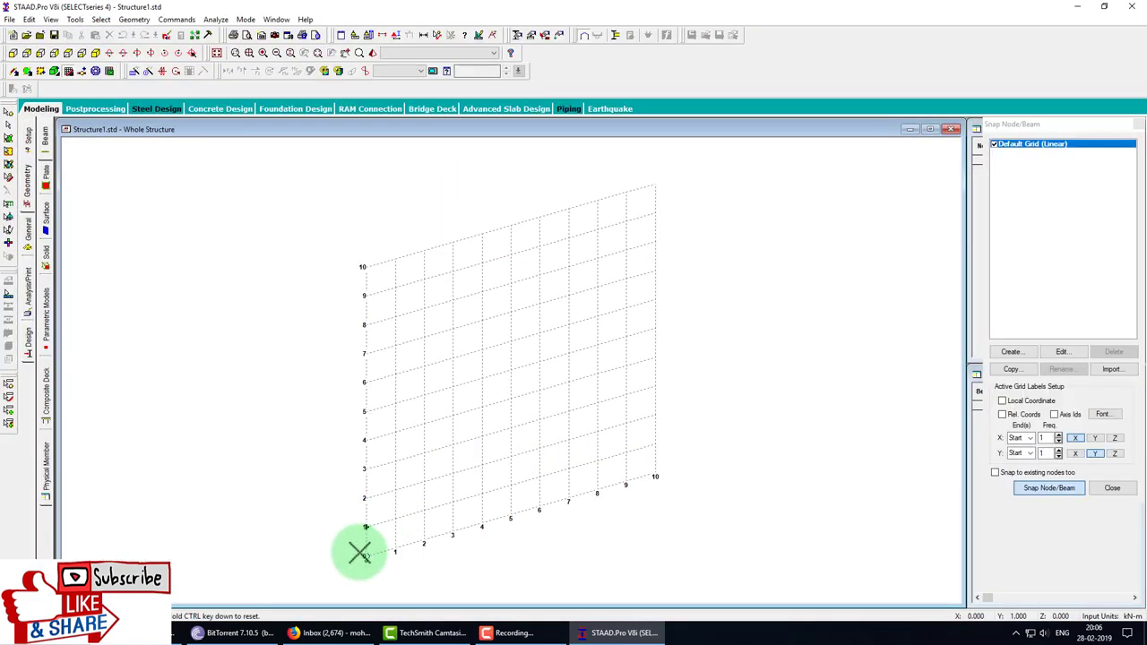
pyautogui.click(365, 556)
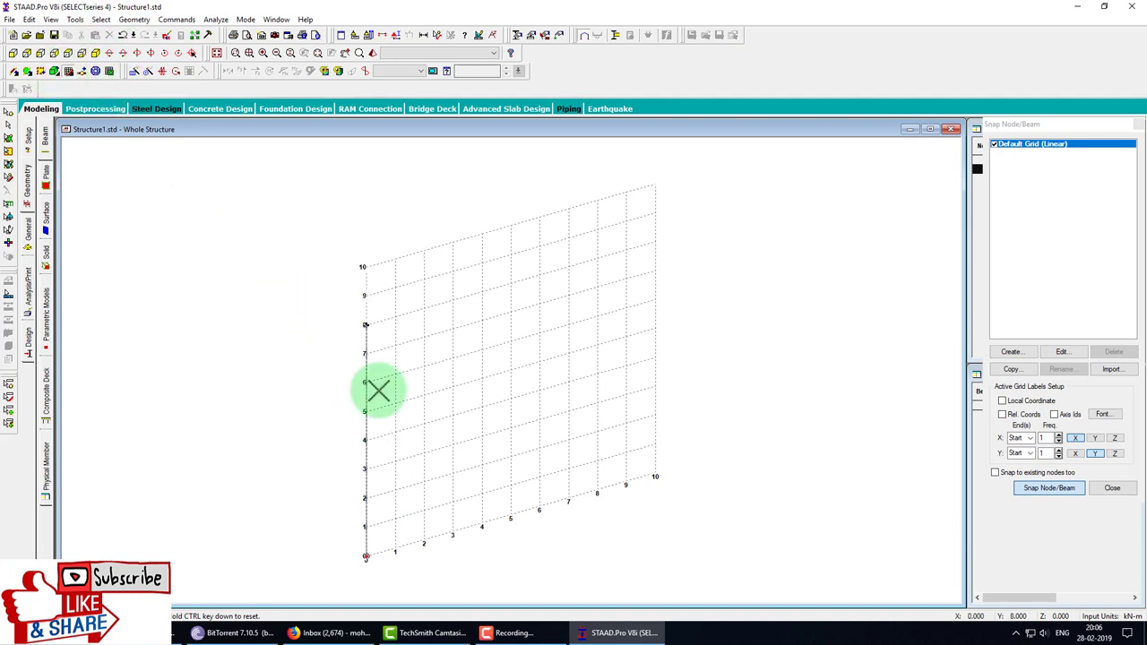
pyautogui.click(1138, 125)
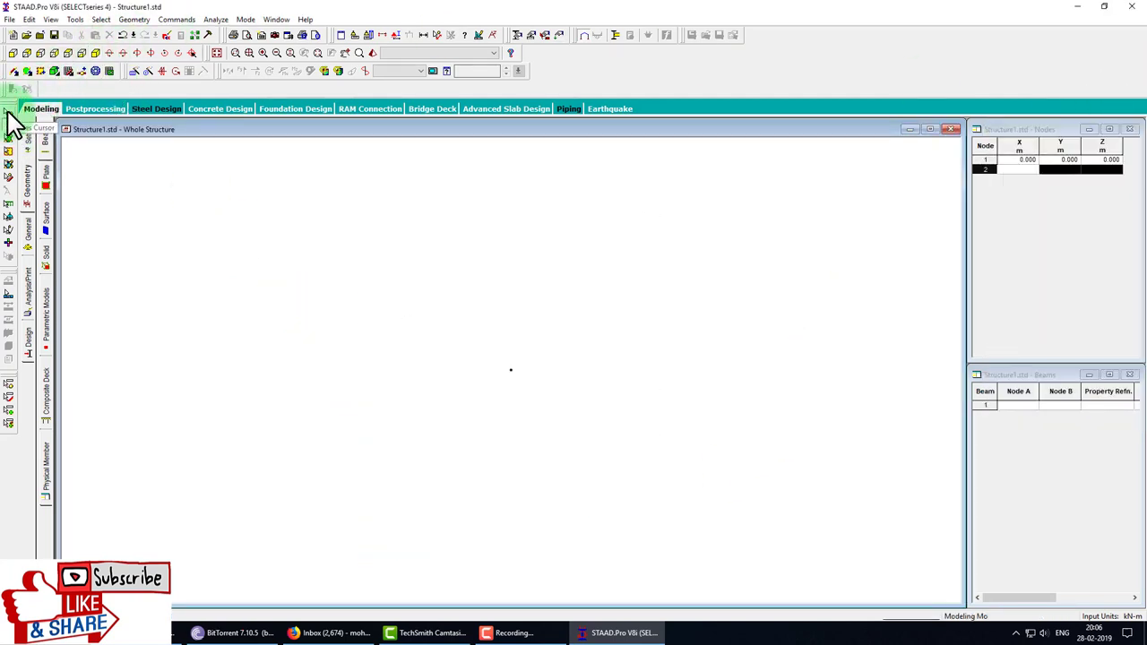
# Repeat the origin node three times at 5 m along X to form three bays
pyautogui.moveTo(414, 268); pyautogui.dragTo(598, 462)
pyautogui.click(136, 71)
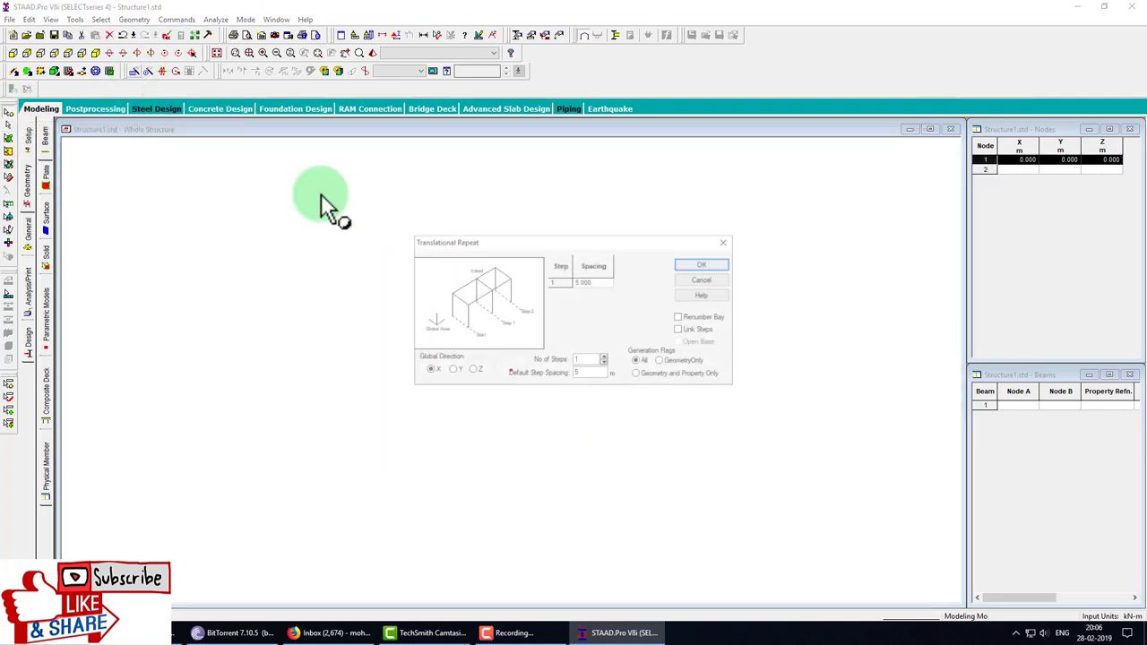
pyautogui.click(605, 357)
pyautogui.click(605, 357)
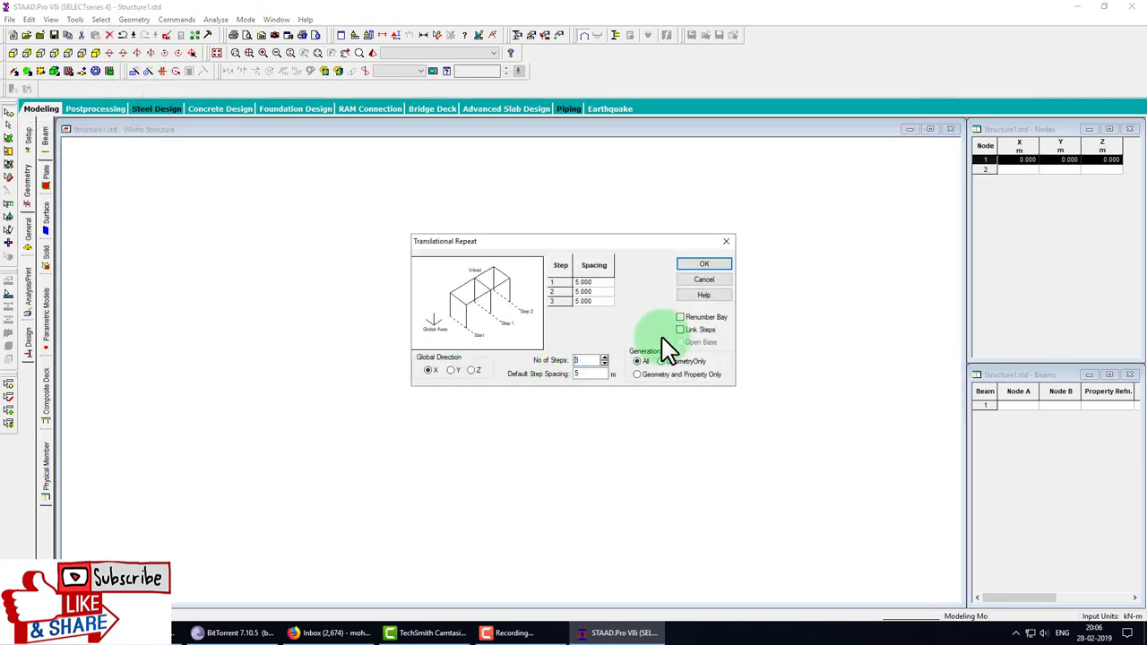
pyautogui.click(707, 264)
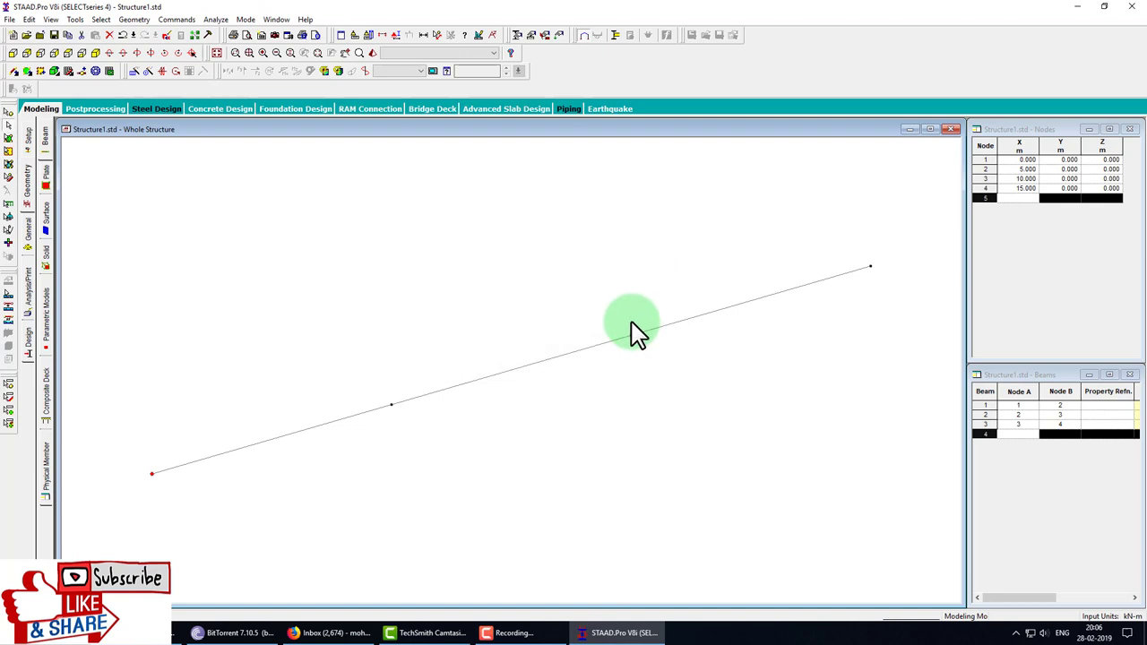
# Repeat the beams three 5 m steps along Z with linking members, making a 3x3 grid
pyautogui.hotkey('ctrl', 'a')
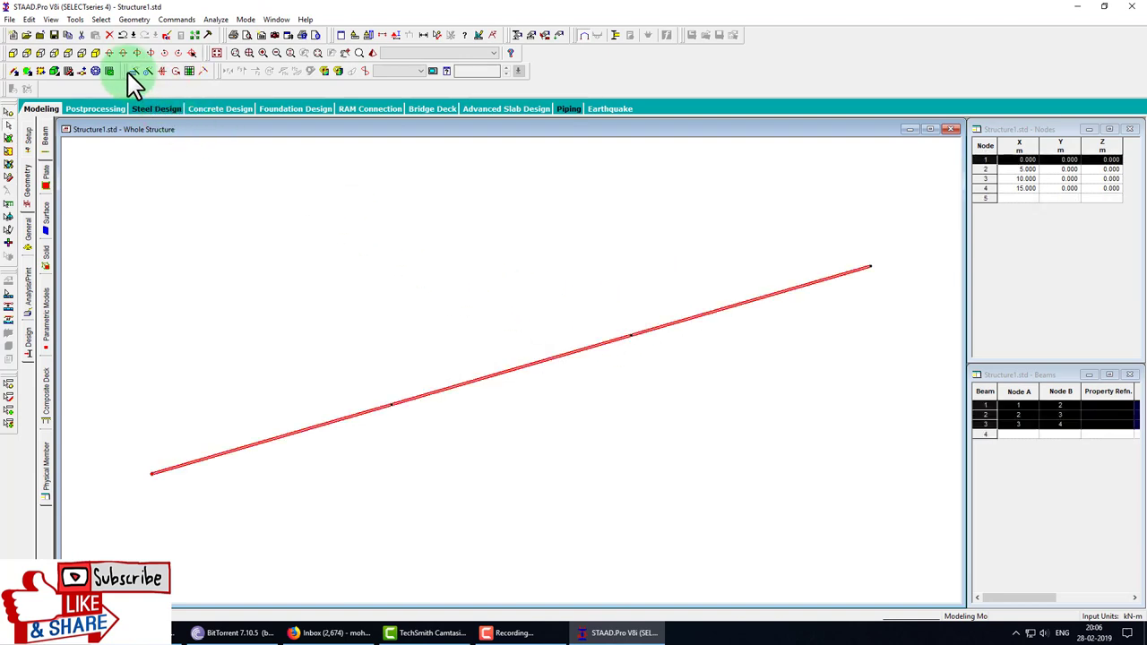
pyautogui.click(130, 74)
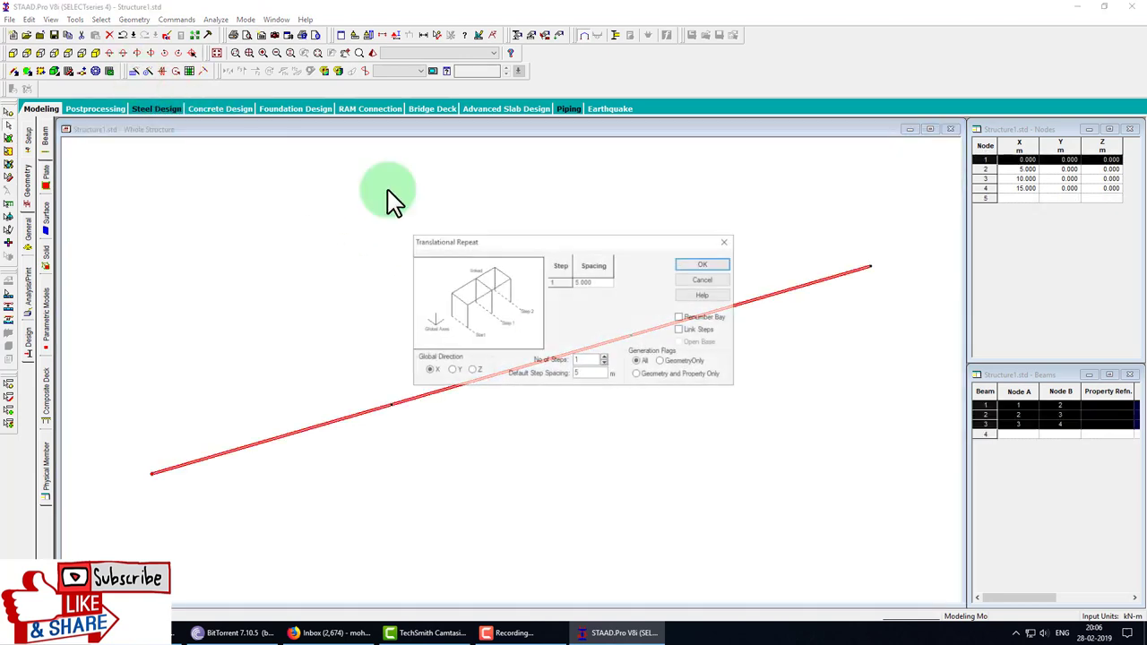
pyautogui.click(472, 371)
pyautogui.click(681, 330)
pyautogui.click(605, 361)
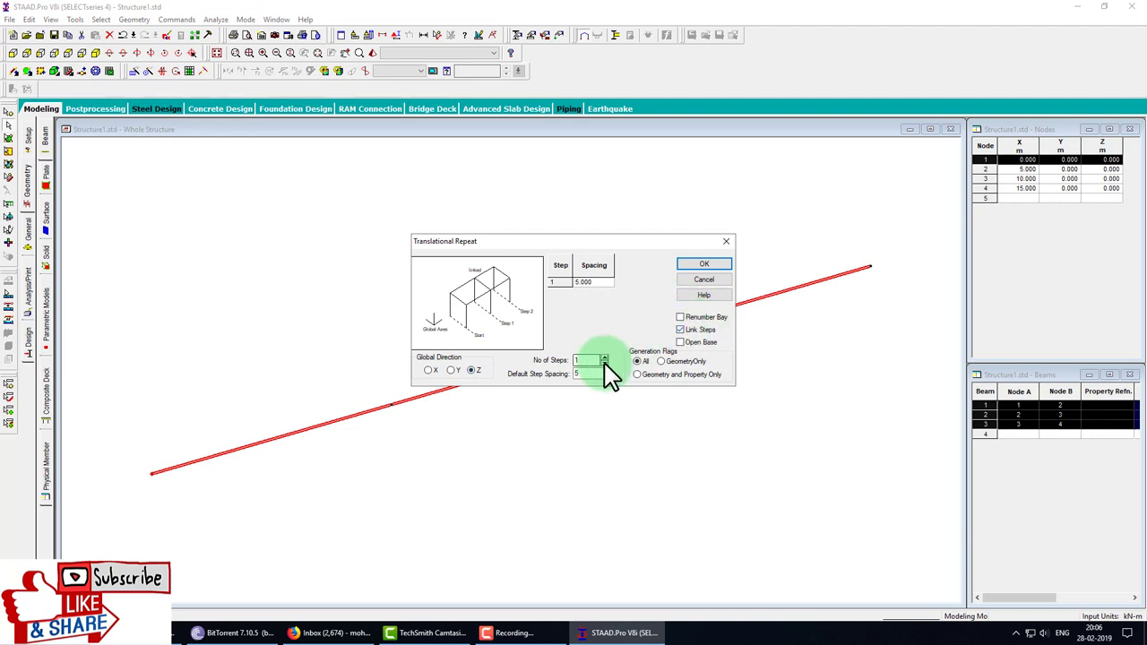
pyautogui.doubleClick(606, 358)
pyautogui.click(704, 264)
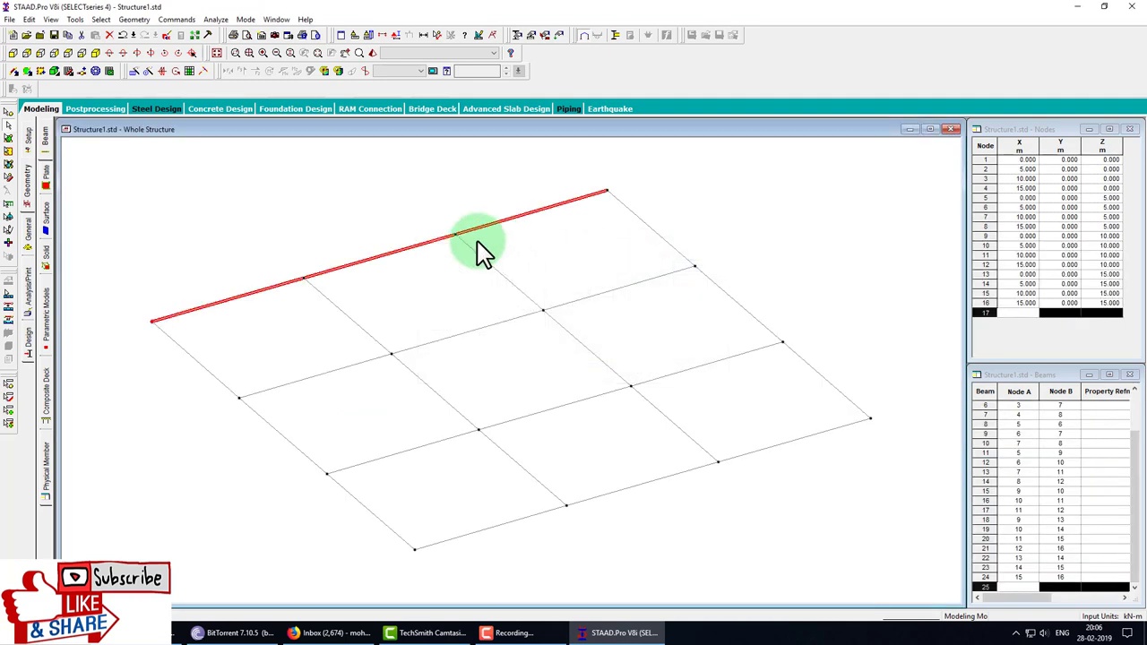
# Repeat the floor grid five storeys upward along Y at 3 m spacing
pyautogui.hotkey('ctrl', 'a')
pyautogui.click(132, 72)
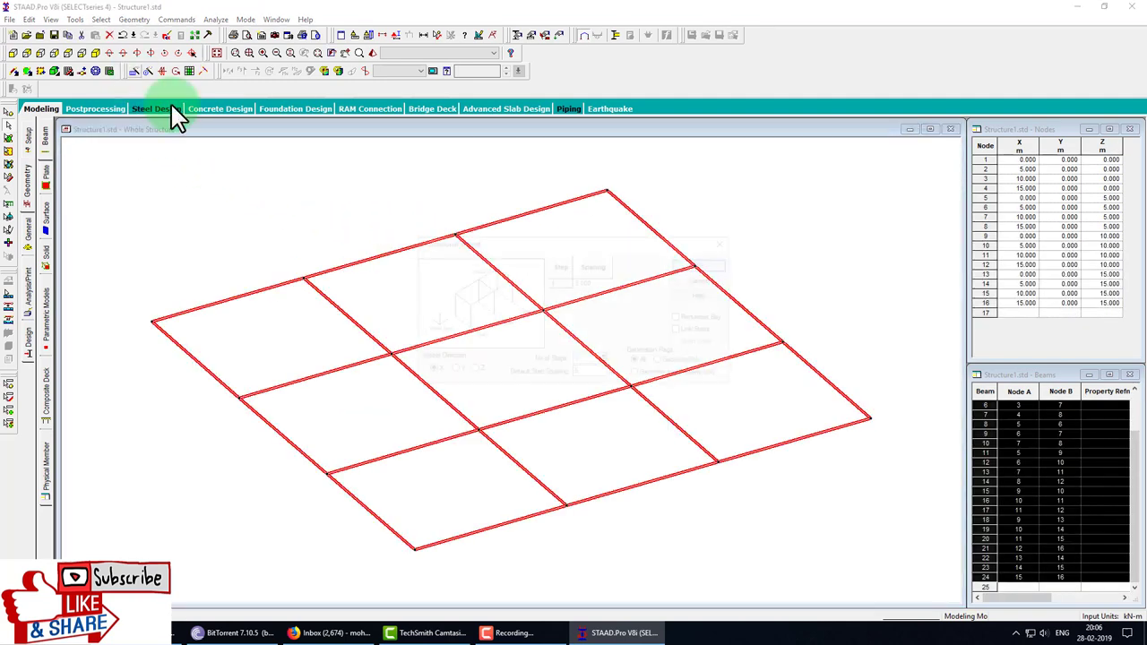
pyautogui.click(453, 371)
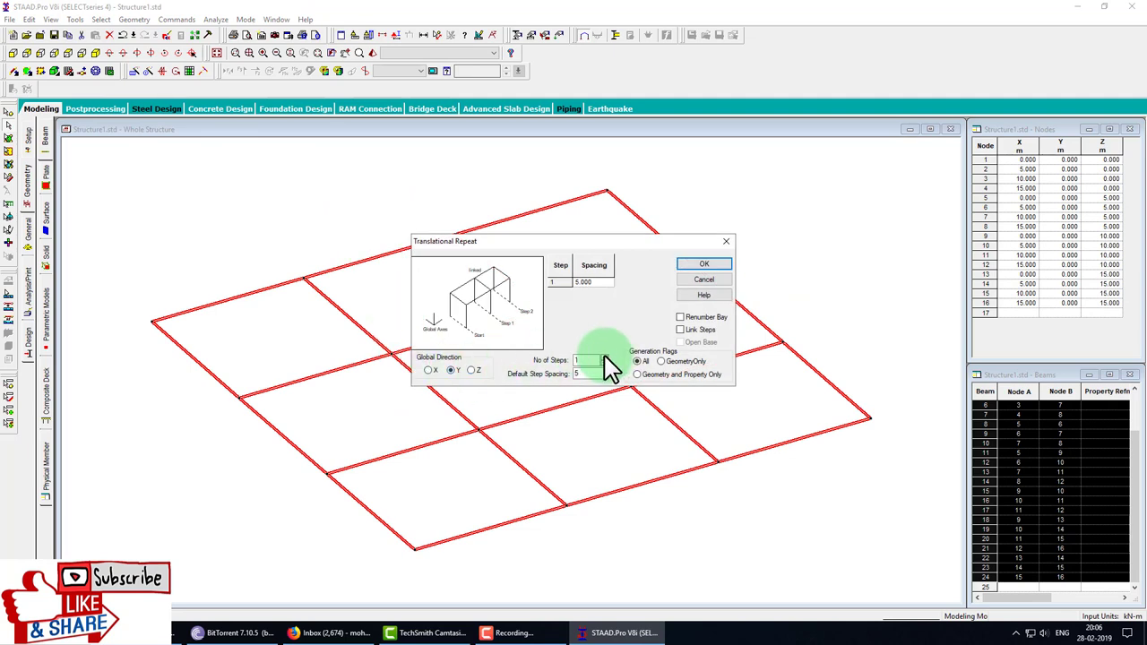
pyautogui.write('5')
pyautogui.doubleClick(587, 374)
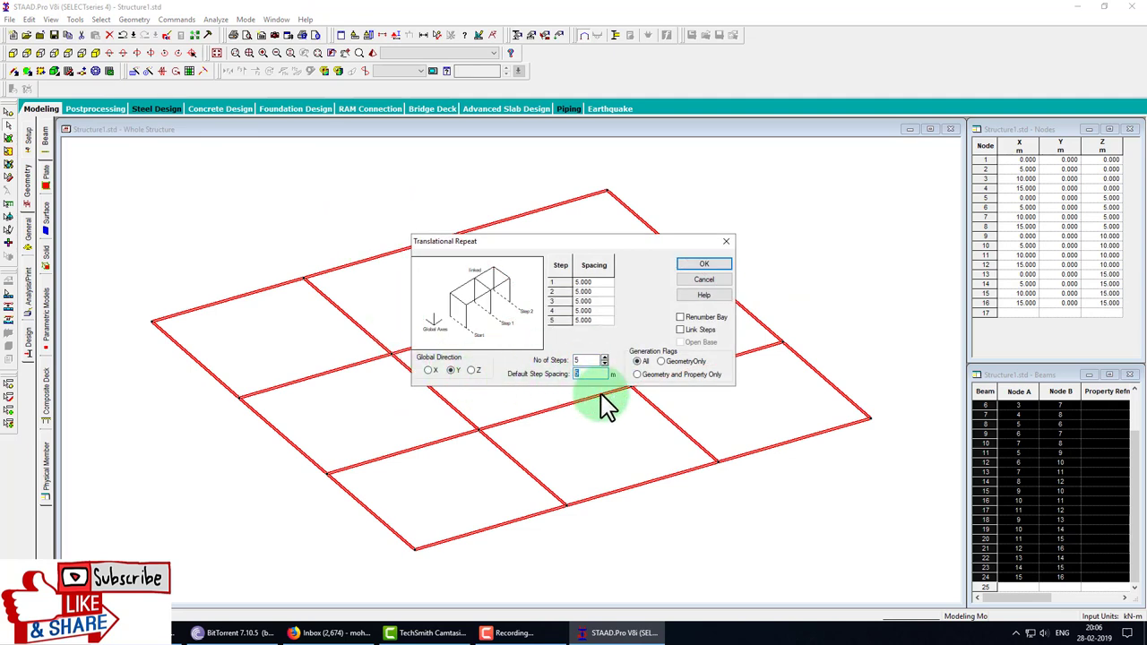
pyautogui.write('3')
pyautogui.click(704, 264)
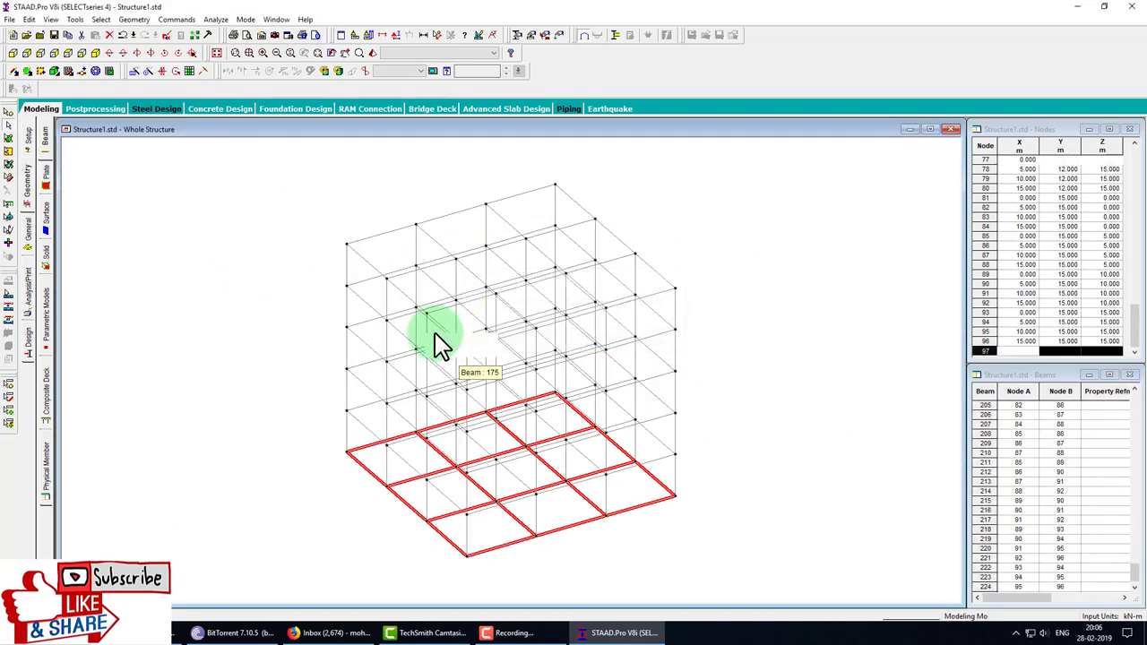
# Create a Fixed support and assign it to the base nodes 1 to 16 in front view
pyautogui.click(364, 365)
pyautogui.click(12, 52)
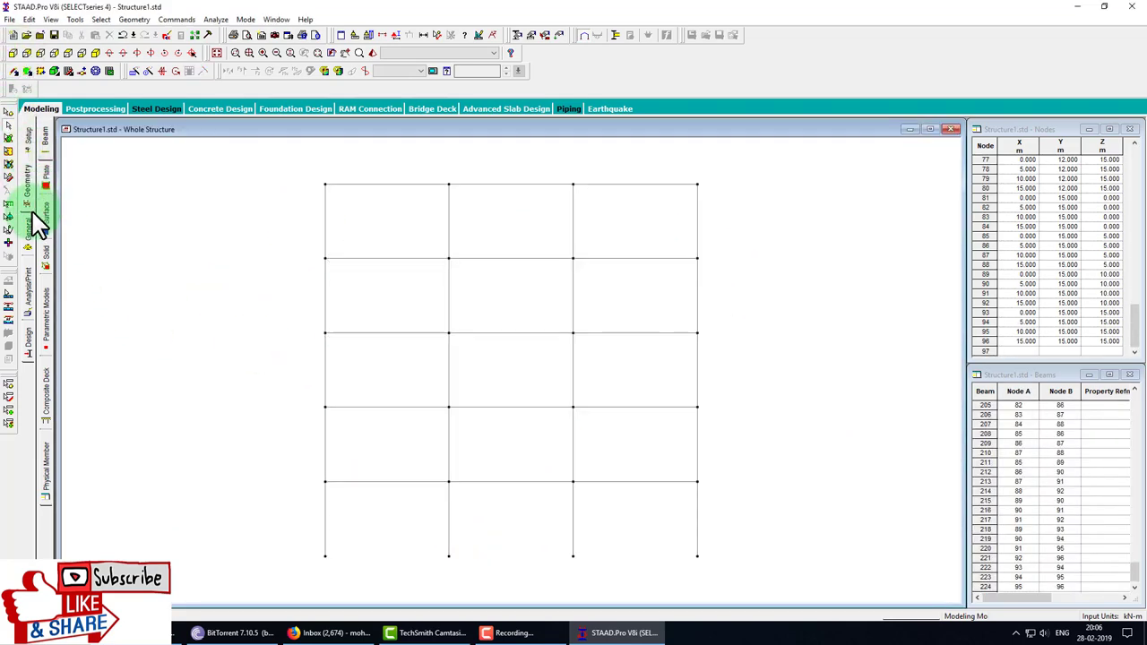
pyautogui.click(27, 228)
pyautogui.click(46, 227)
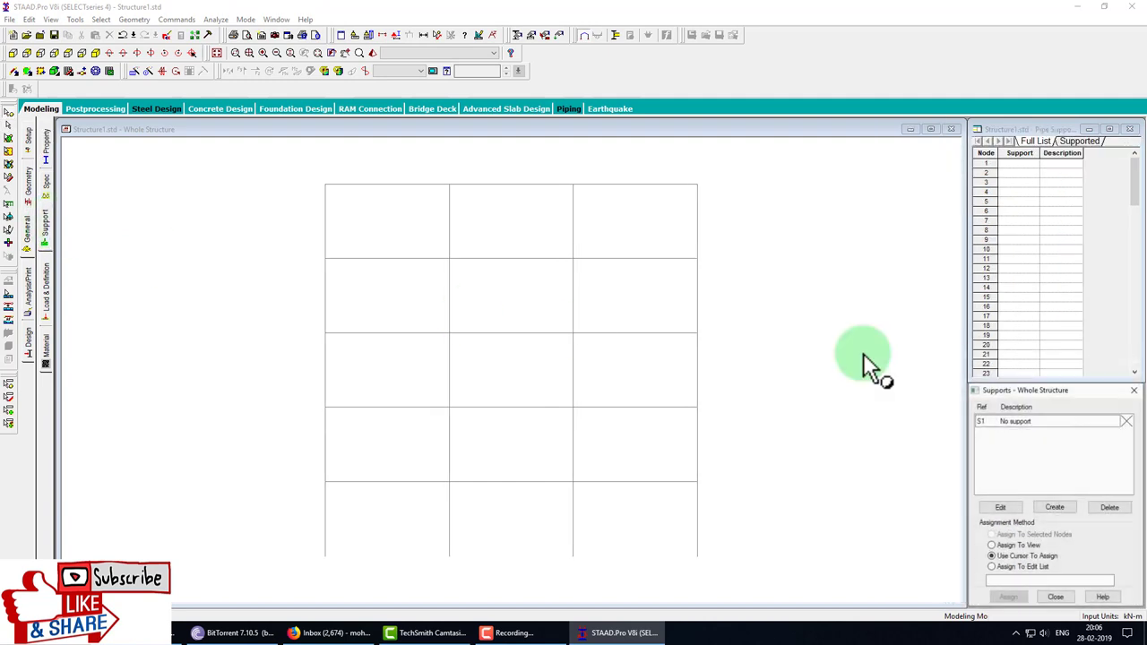
pyautogui.click(1071, 508)
pyautogui.click(980, 608)
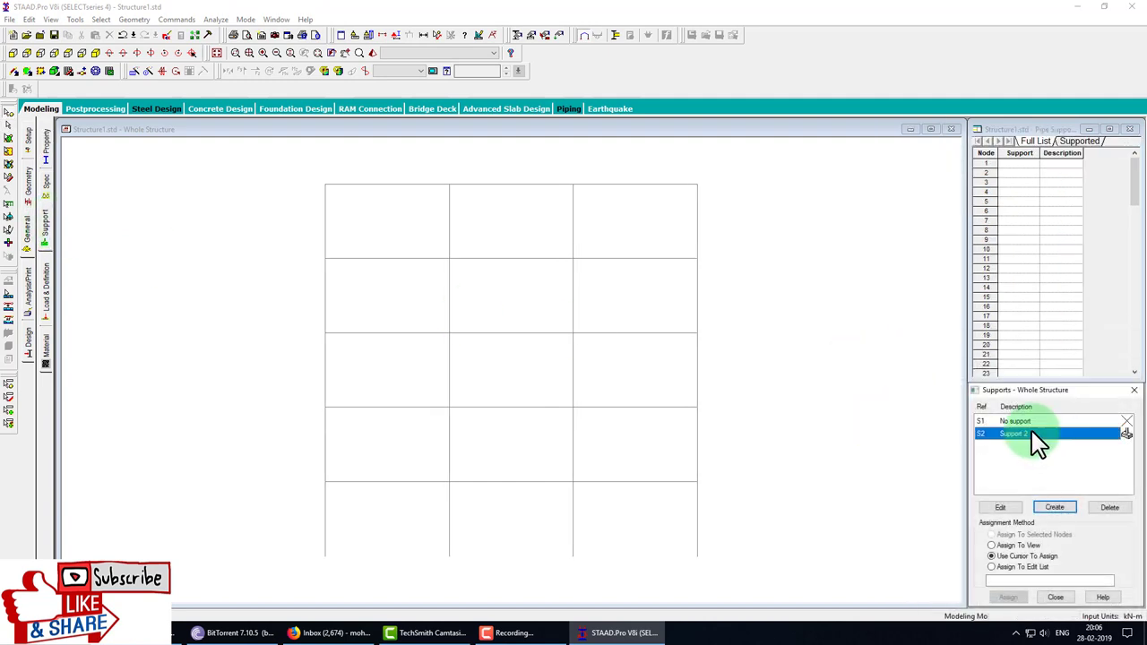
pyautogui.moveTo(242, 538); pyautogui.dragTo(758, 602)
pyautogui.click(1007, 598)
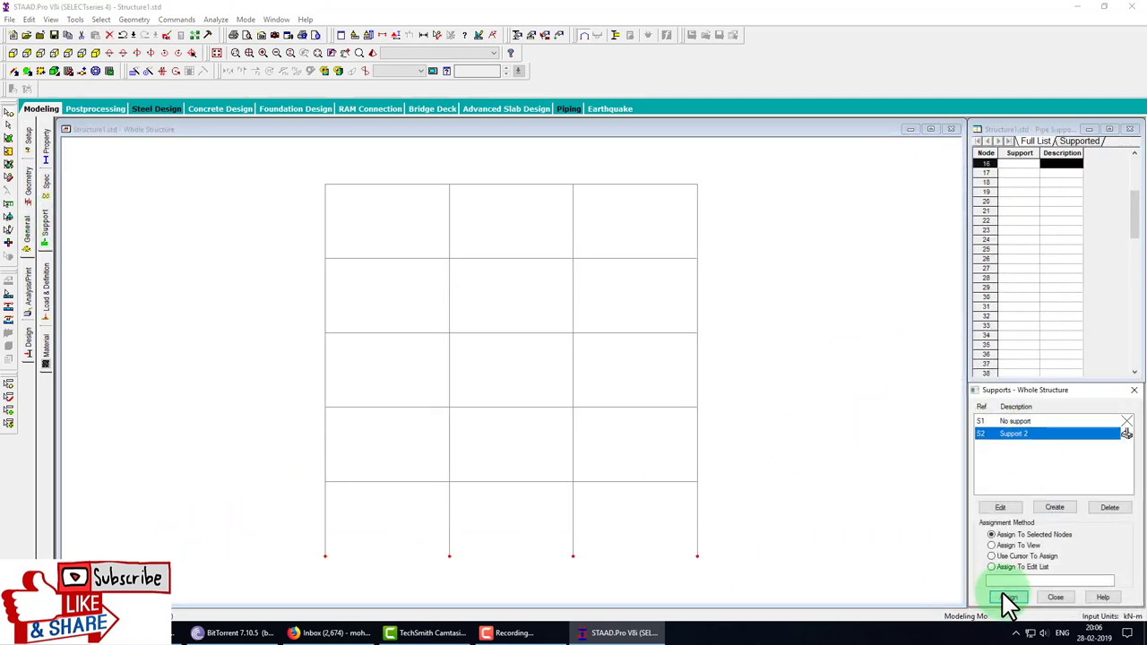
pyautogui.click(1064, 527)
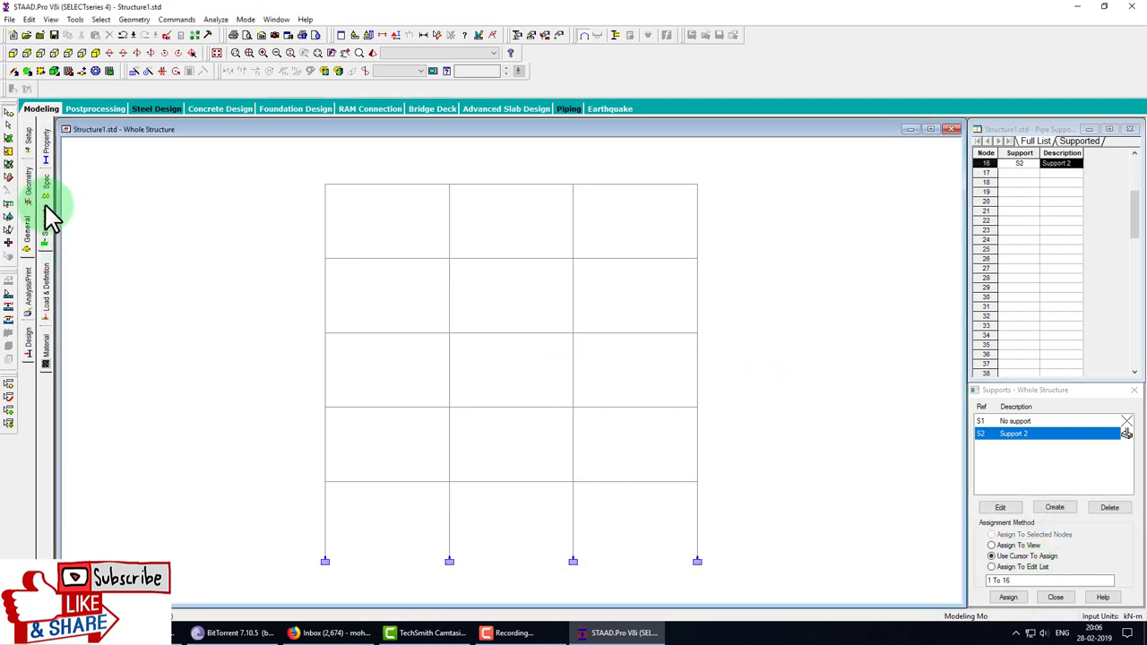
pyautogui.click(49, 161)
# Define a rectangular concrete section with YD 0.5 m and ZD 0.4 m
pyautogui.click(1103, 501)
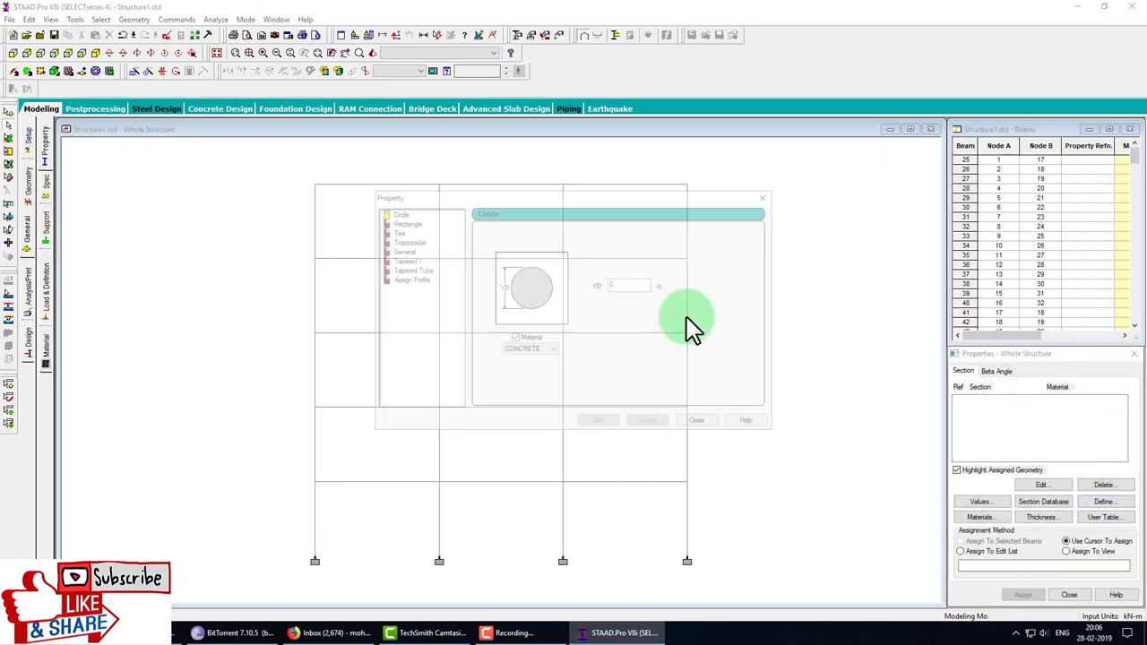
pyautogui.click(405, 223)
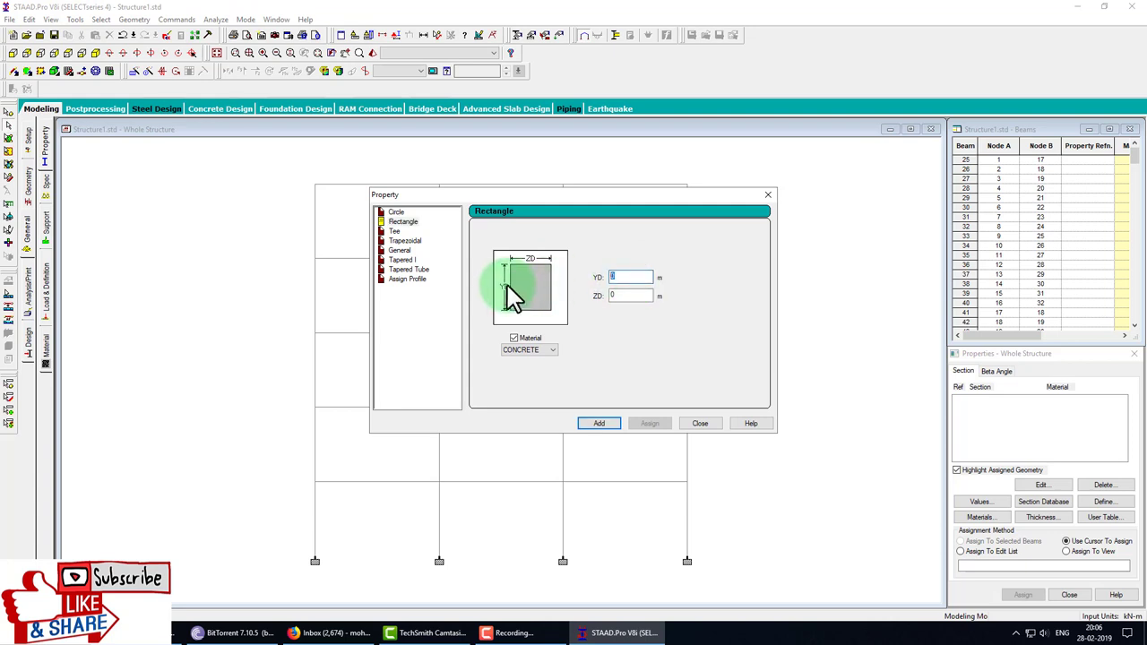
pyautogui.write('0.5')
pyautogui.click(622, 295)
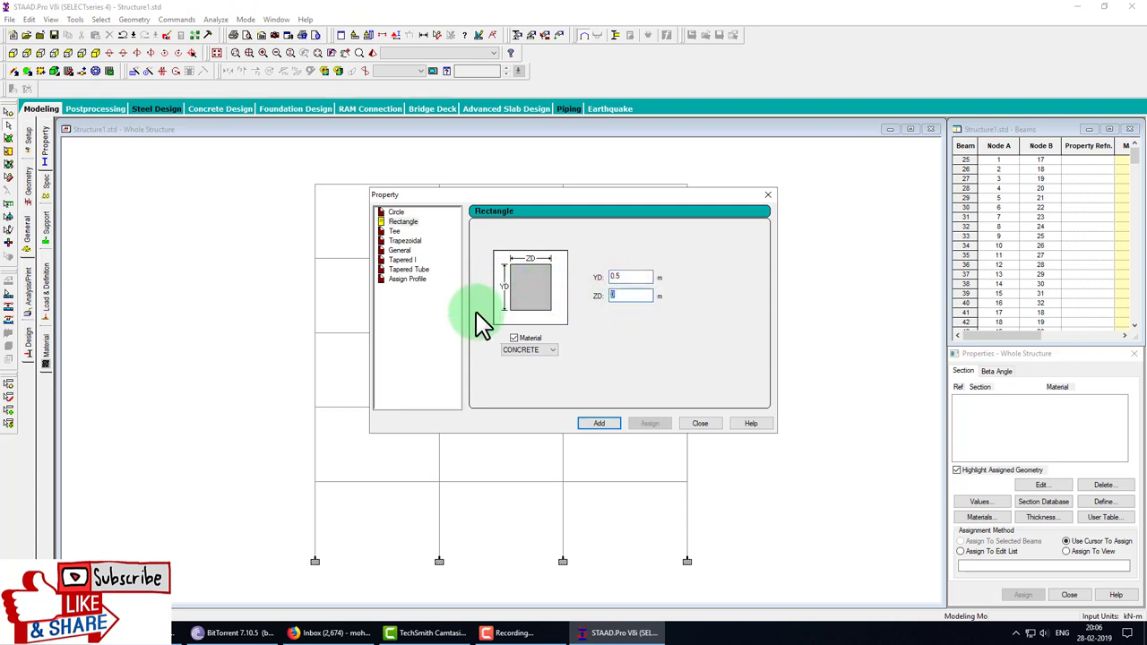
pyautogui.write('.4')
pyautogui.click(600, 424)
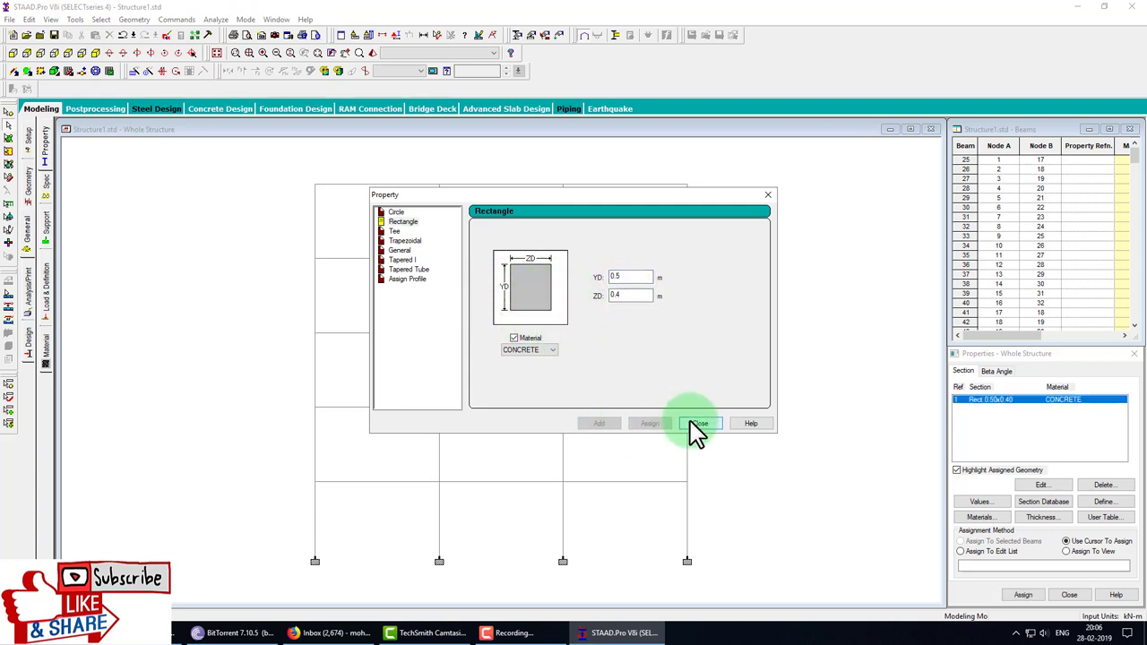
pyautogui.click(697, 425)
# Assign the 0.50 x 0.40 m section to all members in view, beams 25 to 224
pyautogui.click(1067, 551)
pyautogui.click(1023, 594)
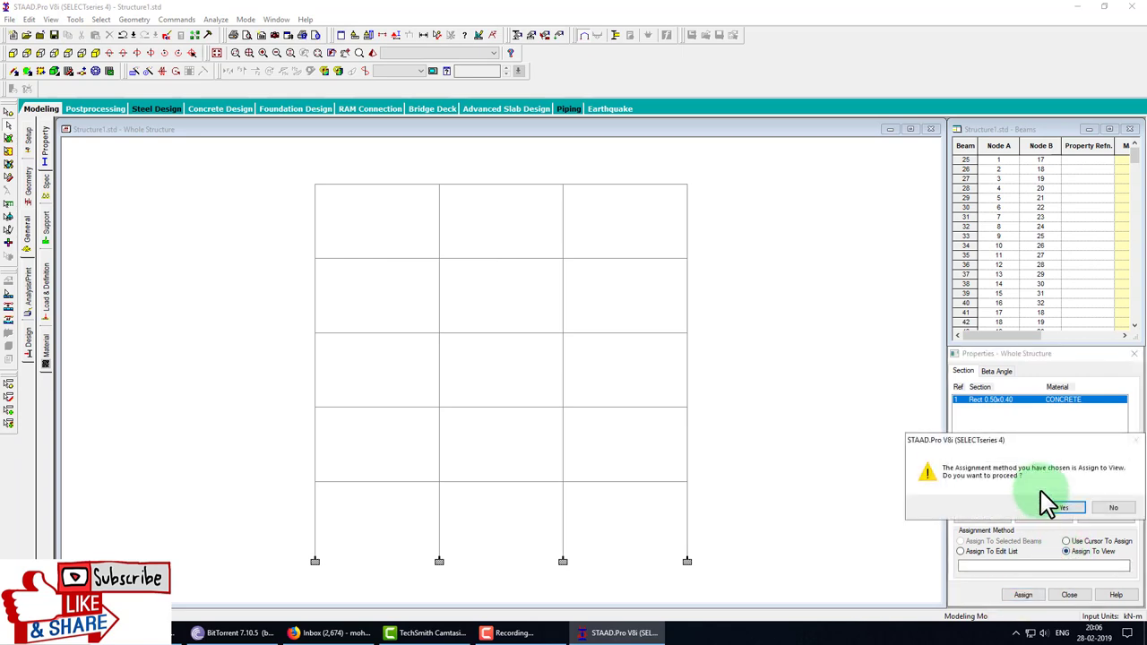
pyautogui.click(1050, 502)
pyautogui.click(95, 53)
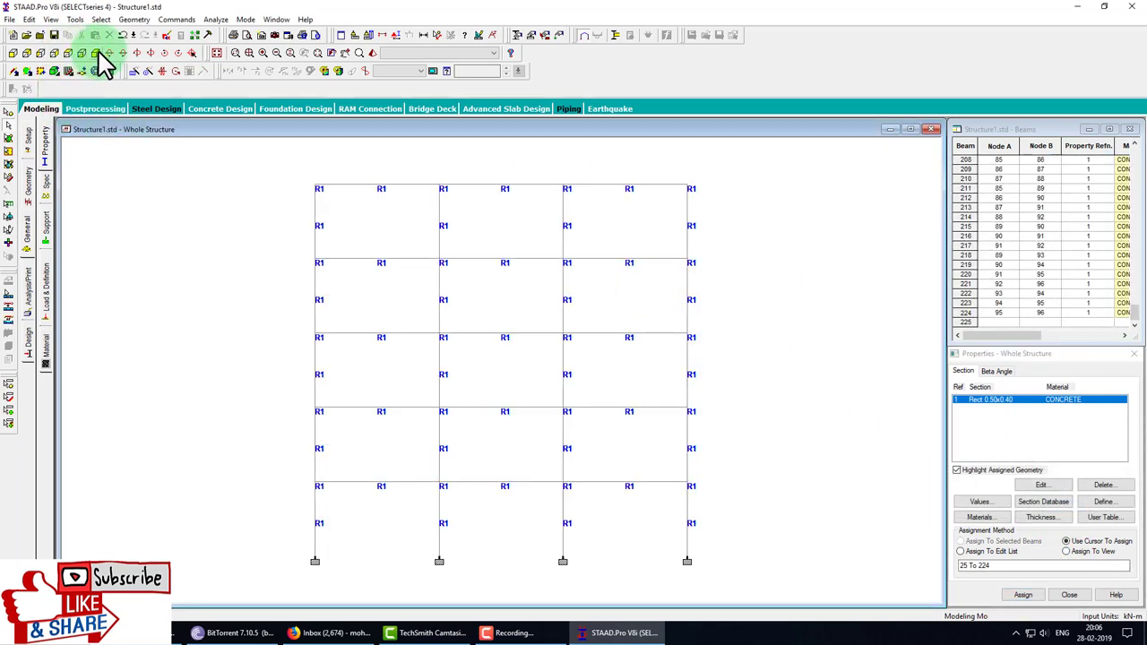
pyautogui.click(44, 279)
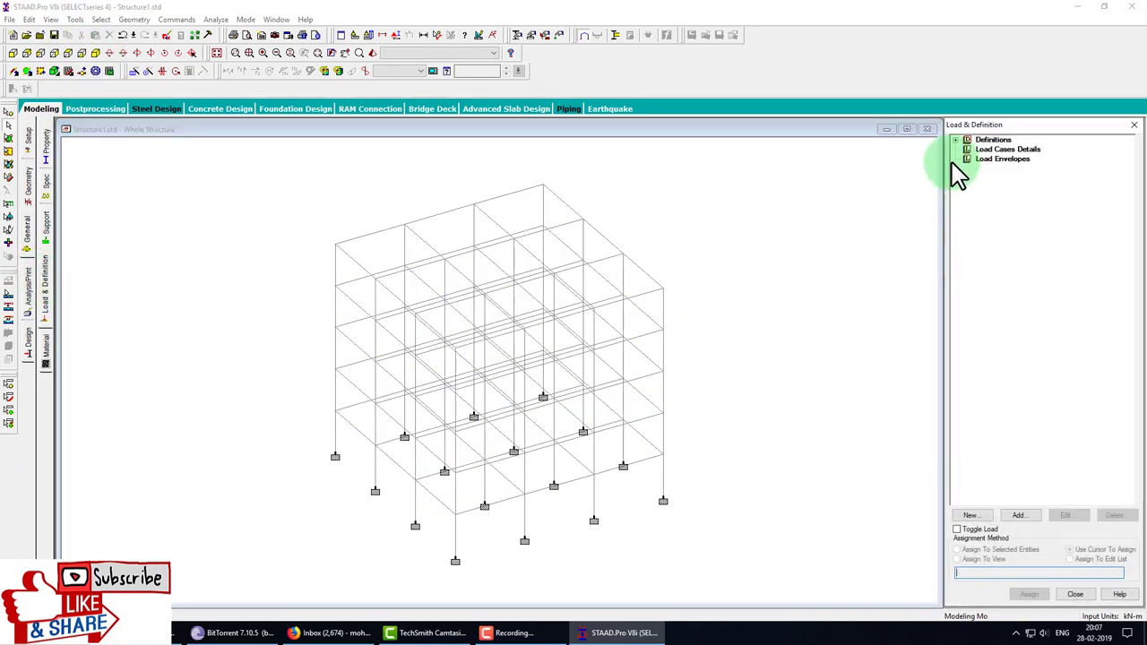
# Add two primary load cases, one of type Dead and one of type Live
pyautogui.click(1019, 516)
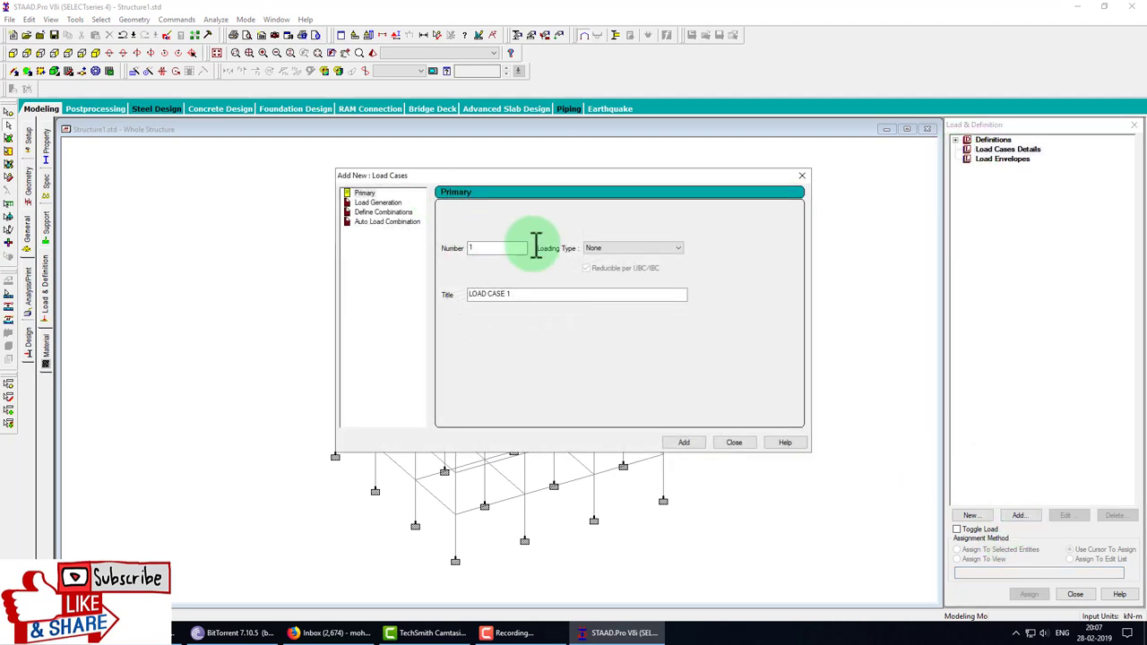
pyautogui.click(605, 248)
pyautogui.click(607, 258)
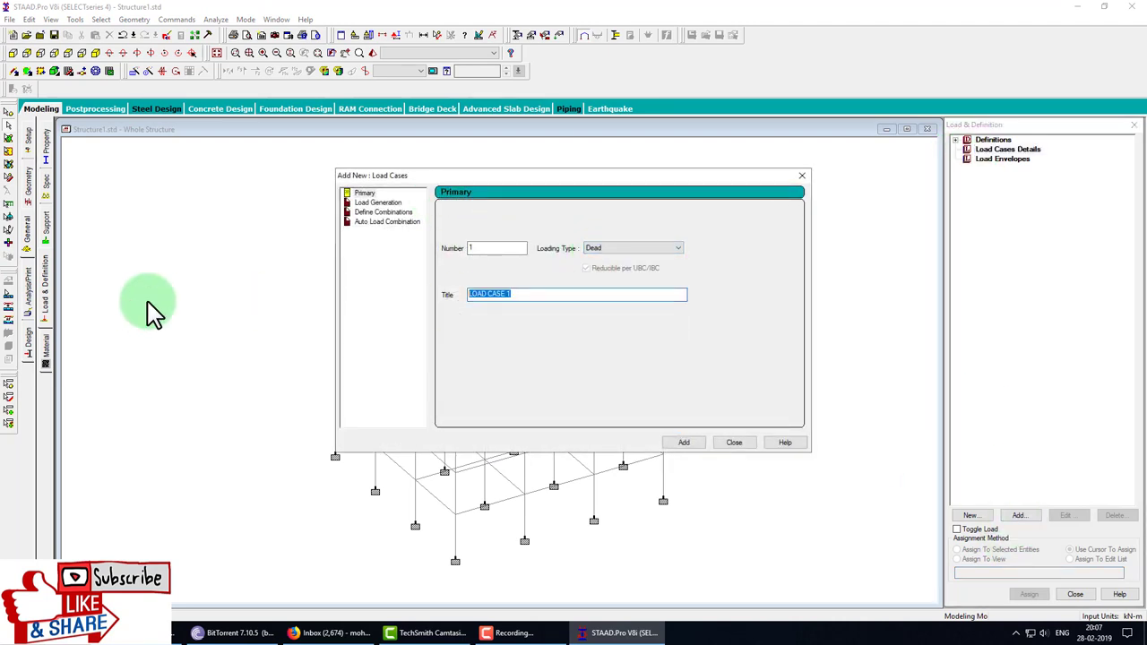
pyautogui.write('dead')
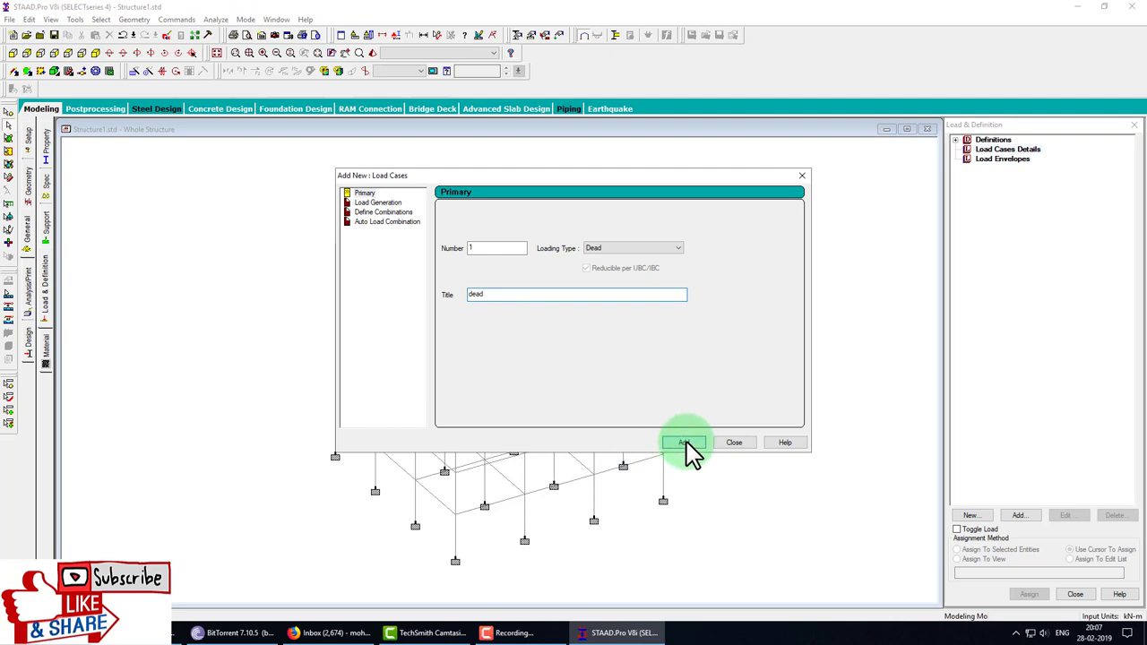
pyautogui.click(686, 443)
pyautogui.write('liv')
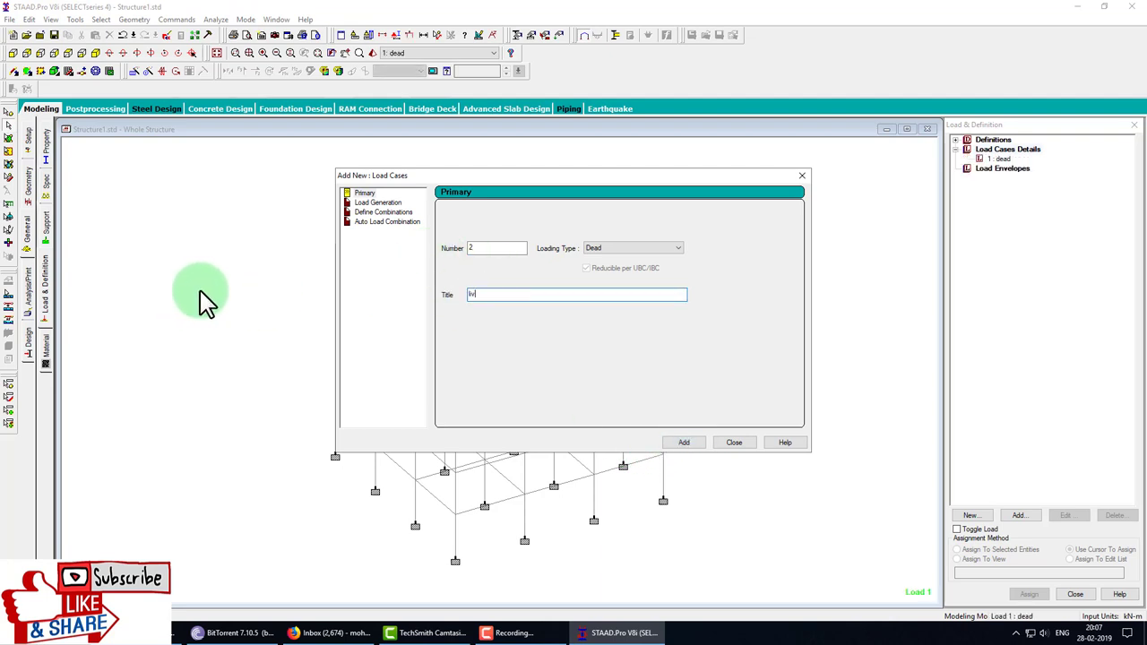
pyautogui.write('e')
pyautogui.click(634, 249)
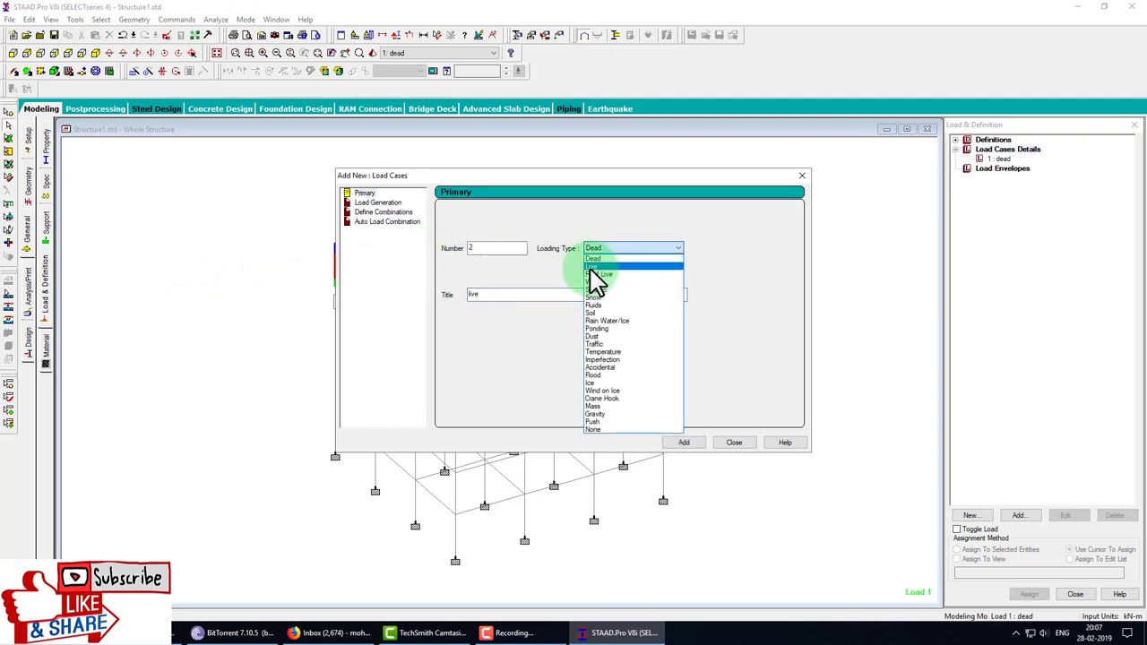
pyautogui.click(602, 270)
pyautogui.click(692, 443)
pyautogui.click(789, 443)
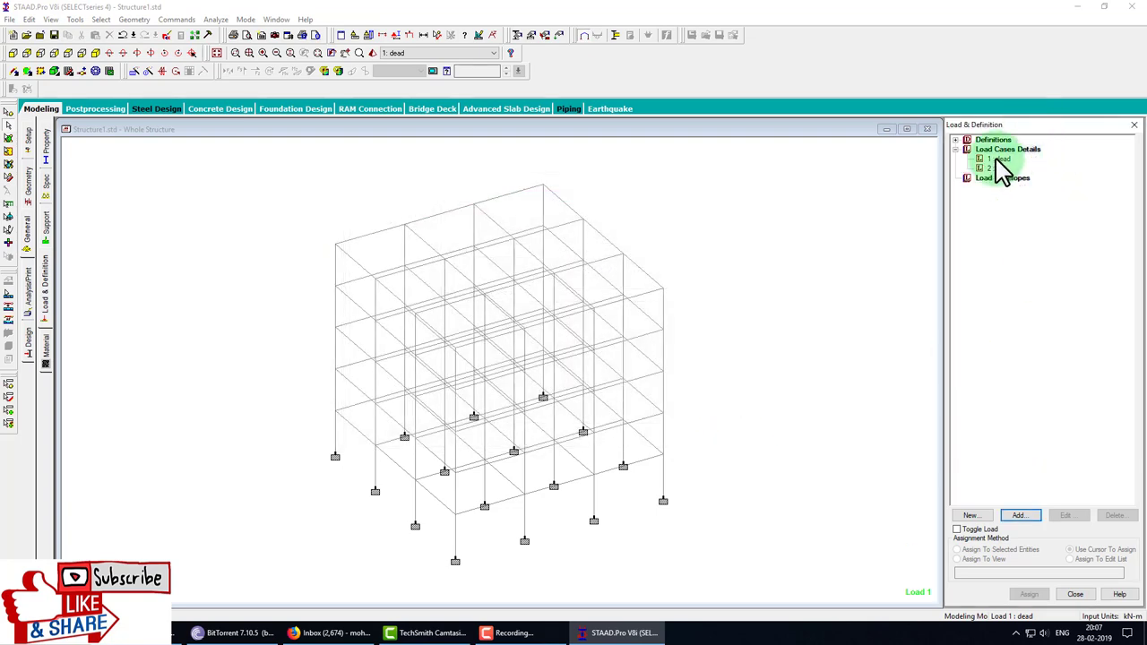
# Give the dead case a selfweight load and the live case a −3 kN/m² floor load
pyautogui.click(998, 159)
pyautogui.click(1022, 517)
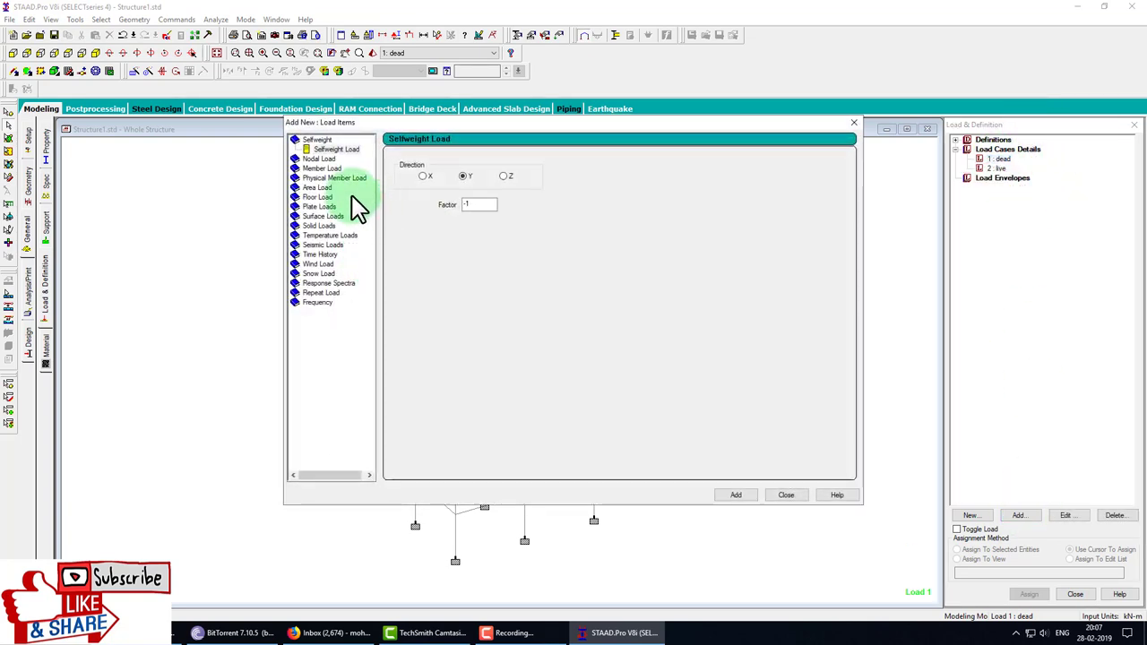
pyautogui.click(735, 496)
pyautogui.click(787, 495)
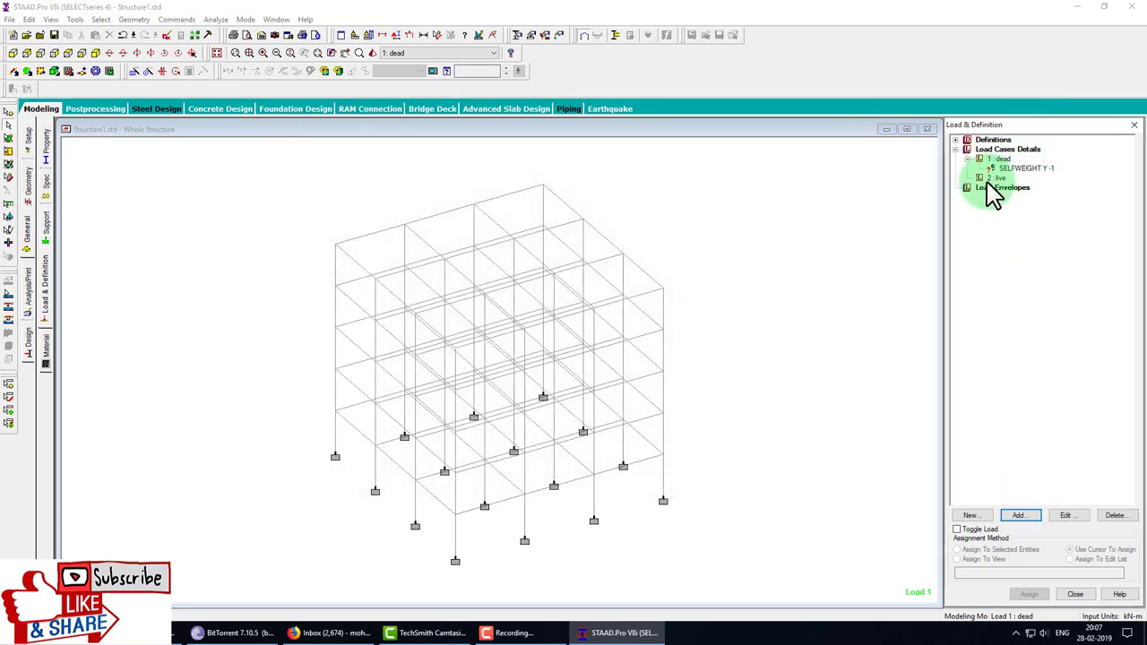
pyautogui.click(997, 178)
pyautogui.click(1022, 516)
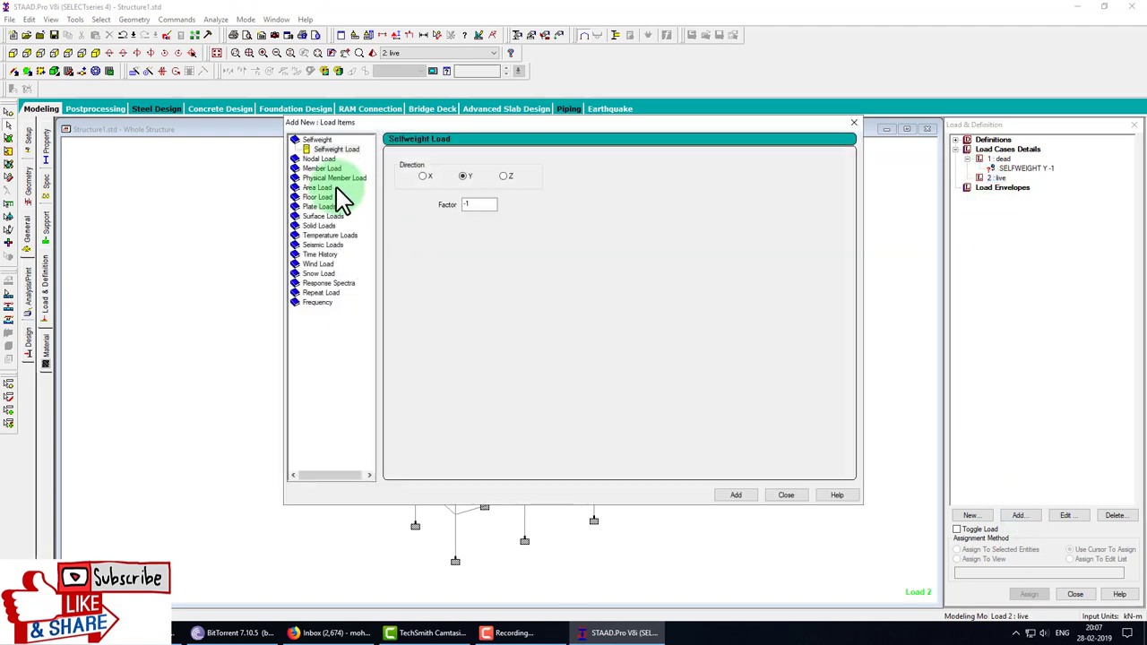
pyautogui.click(321, 198)
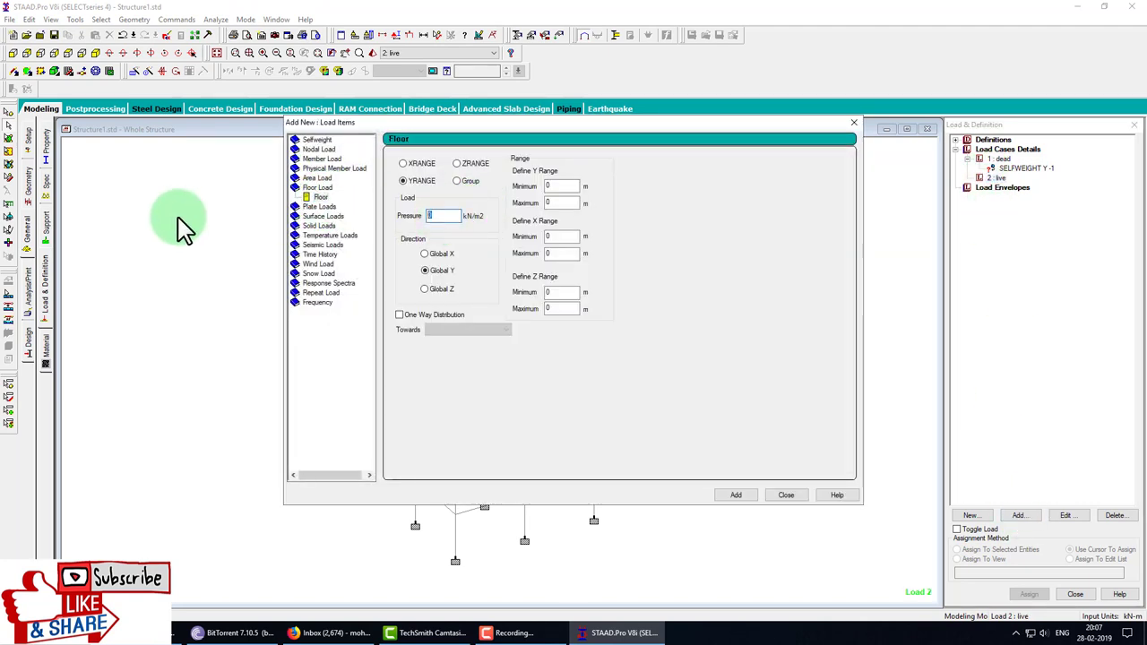
pyautogui.write('-3')
pyautogui.click(562, 202)
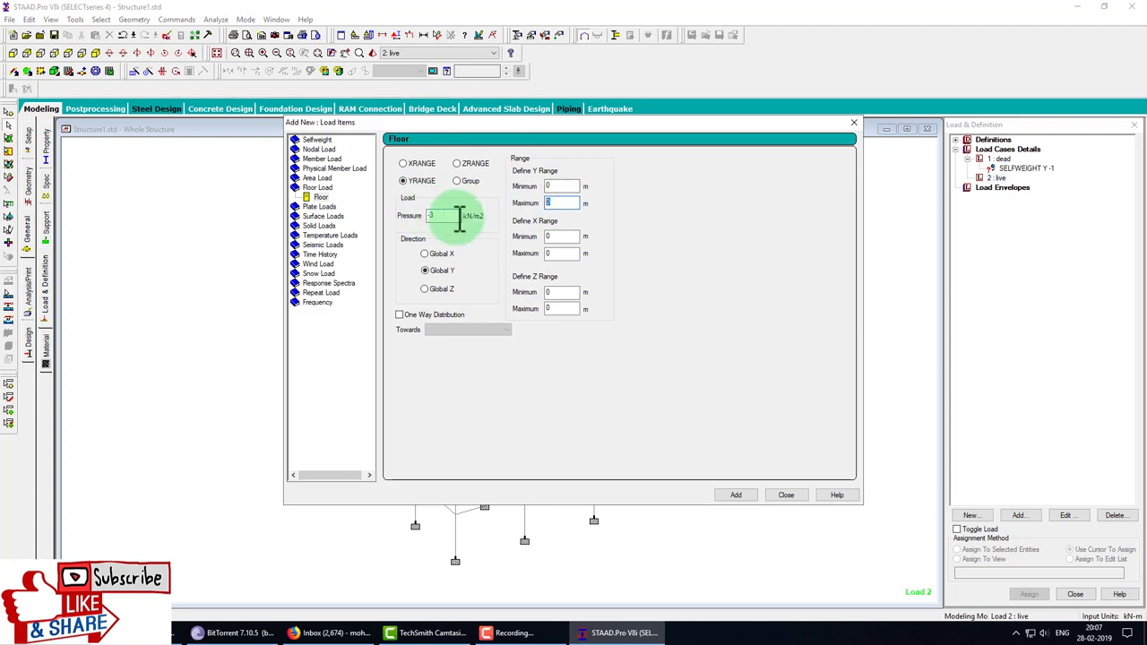
pyautogui.write('25')
pyautogui.click(737, 496)
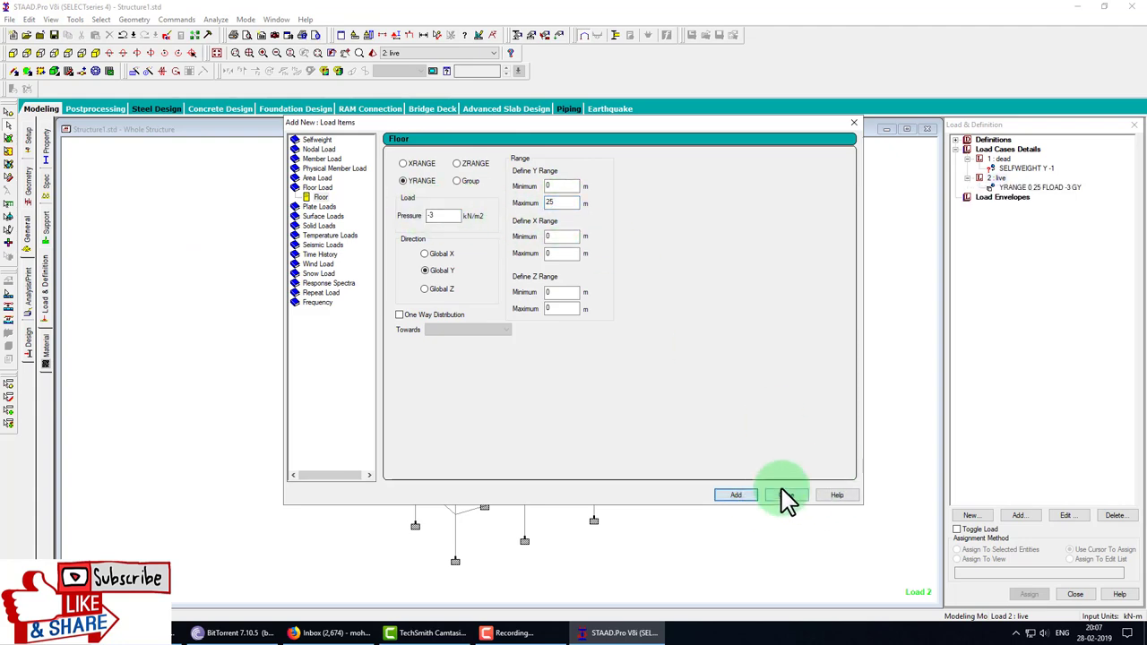
pyautogui.click(786, 495)
# Assign the loads to the whole structure in view
pyautogui.click(1008, 170)
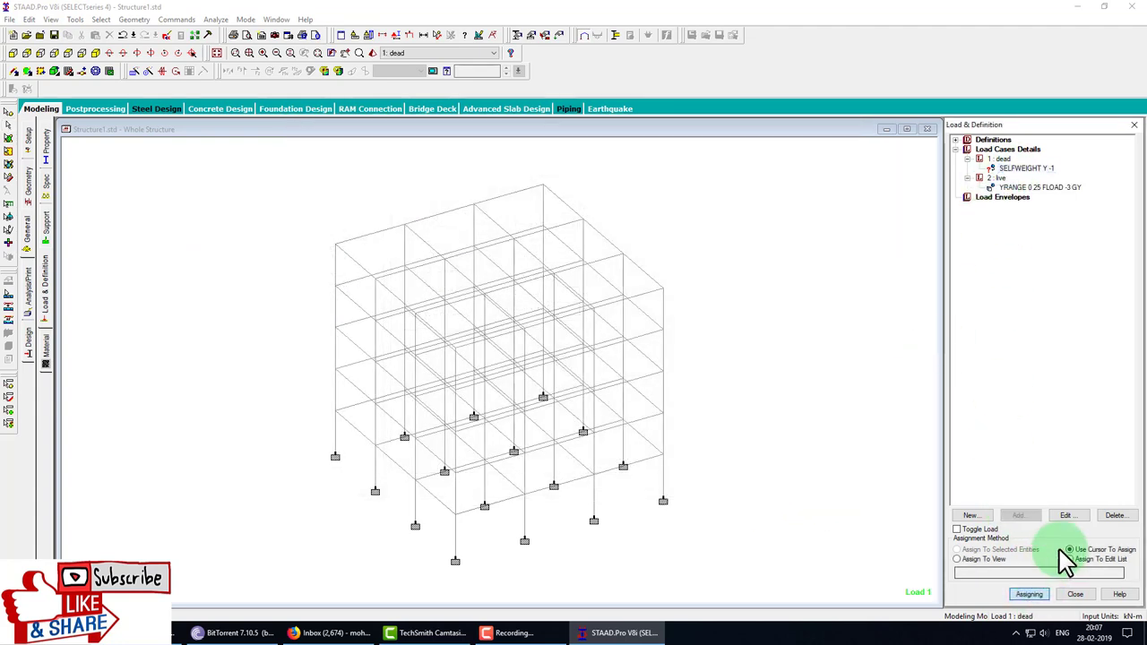
pyautogui.click(957, 560)
pyautogui.click(1029, 595)
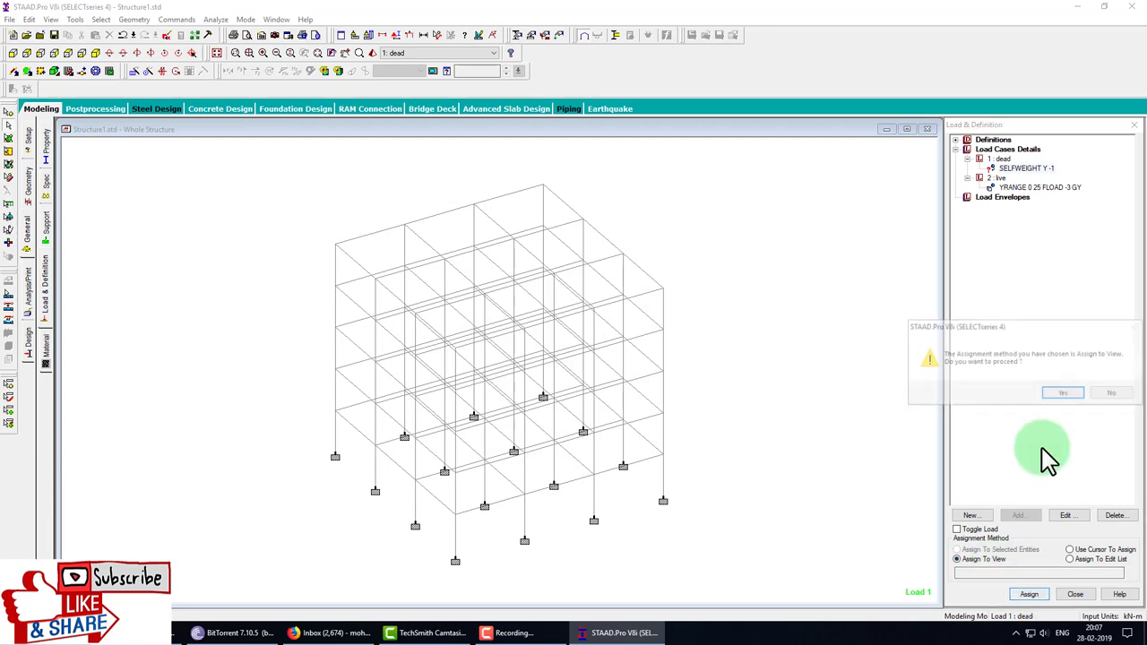
pyautogui.click(1057, 394)
# Generate Indian Code automatic load combinations 3–6 and add them as load cases
pyautogui.click(1008, 149)
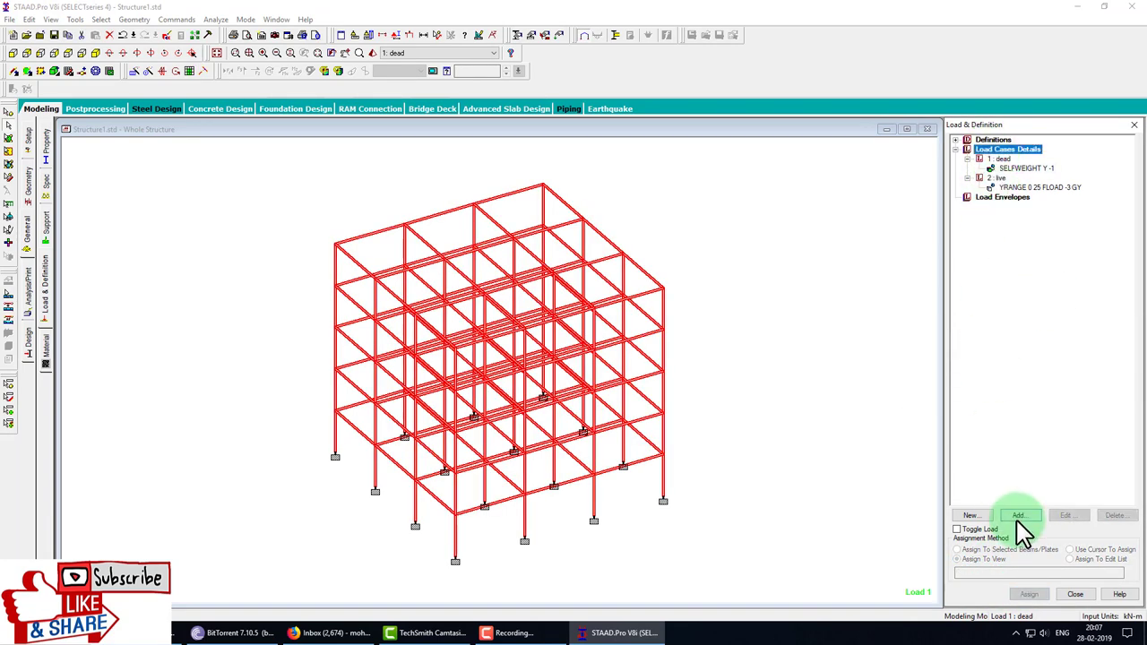
pyautogui.click(1018, 515)
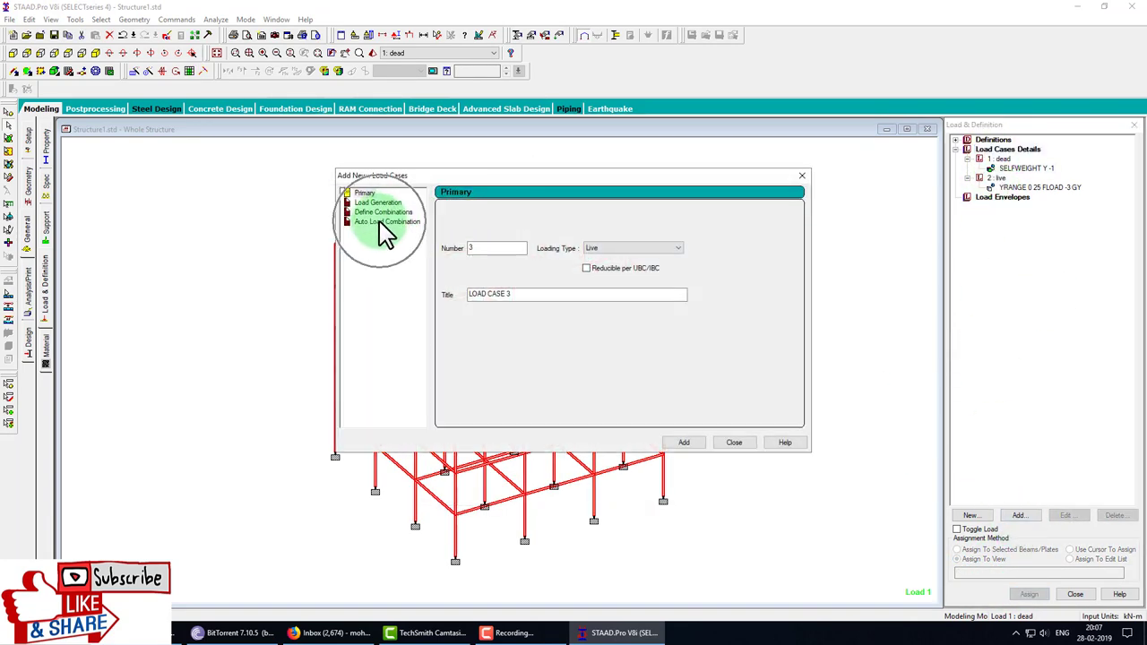
pyautogui.click(380, 224)
pyautogui.click(581, 214)
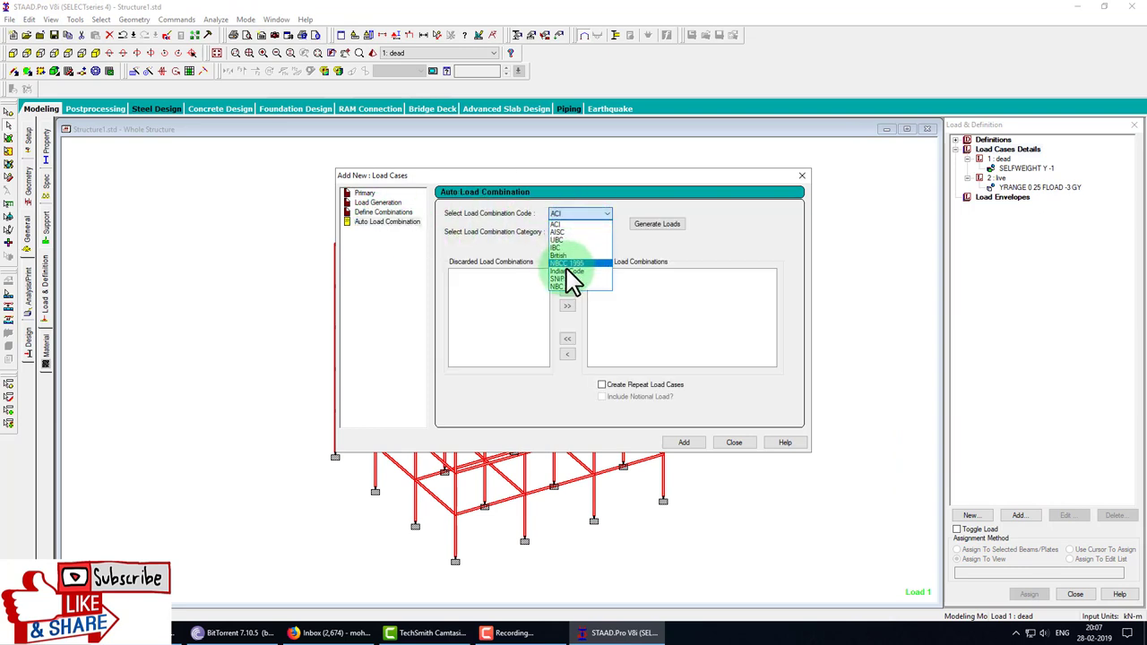
pyautogui.click(569, 272)
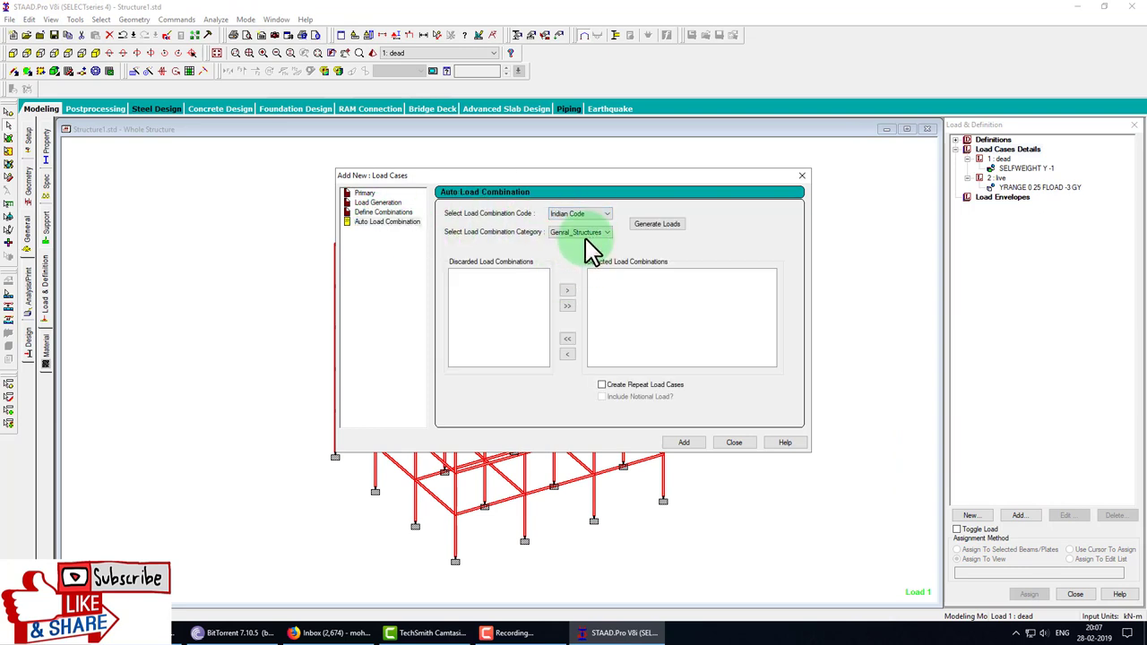
pyautogui.click(665, 226)
pyautogui.click(684, 442)
pyautogui.click(735, 442)
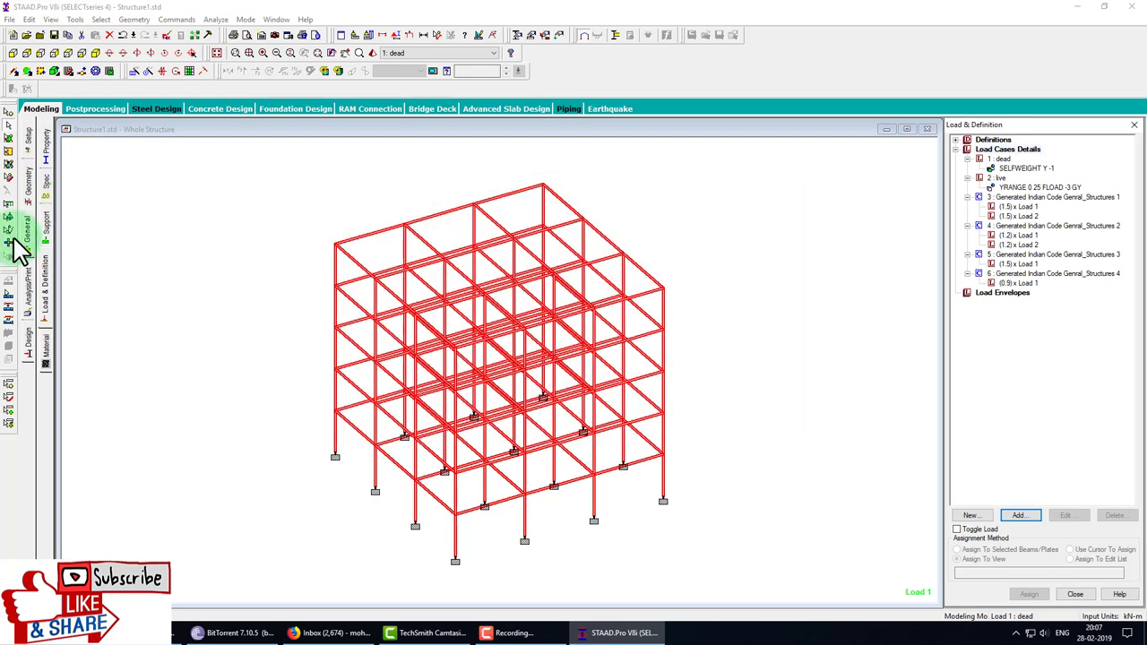
pyautogui.click(27, 289)
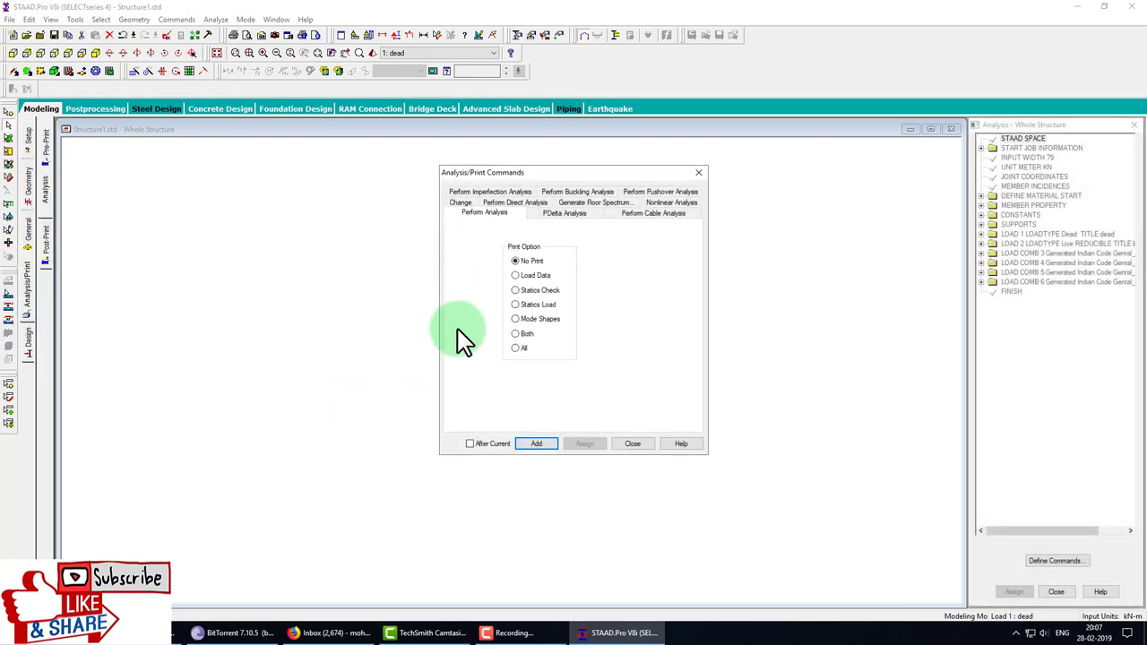
# Add a PERFORM ANALYSIS command with the Print All option
pyautogui.click(523, 348)
pyautogui.click(538, 444)
pyautogui.click(631, 445)
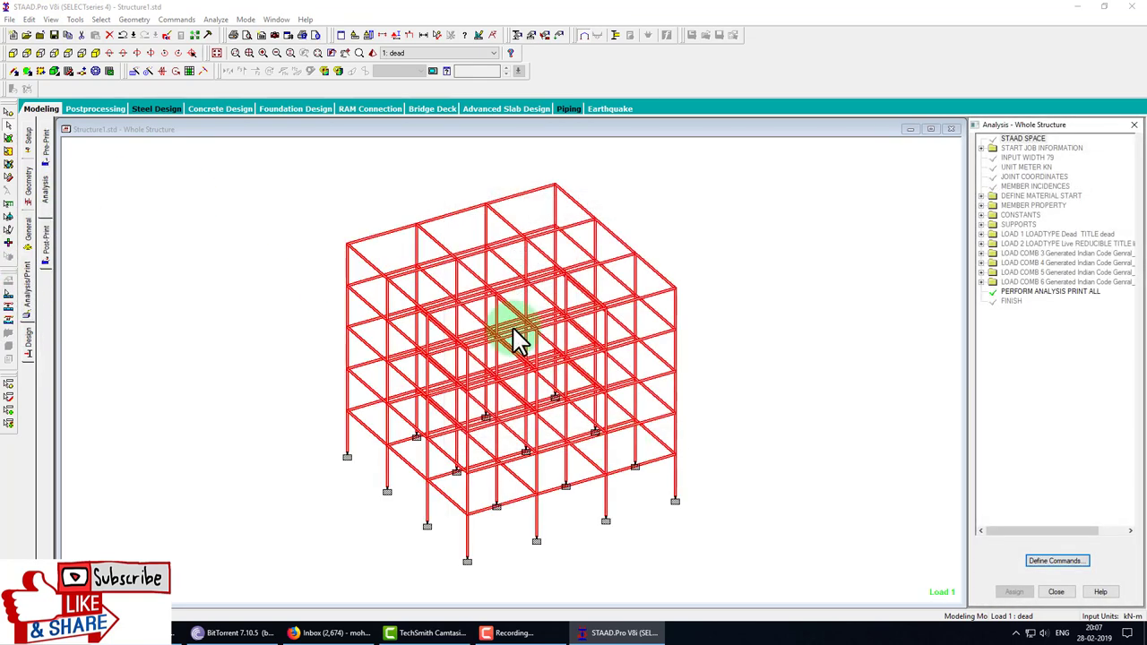
# Save the model and run the analysis, finishing with 0 errors
pyautogui.click(219, 33)
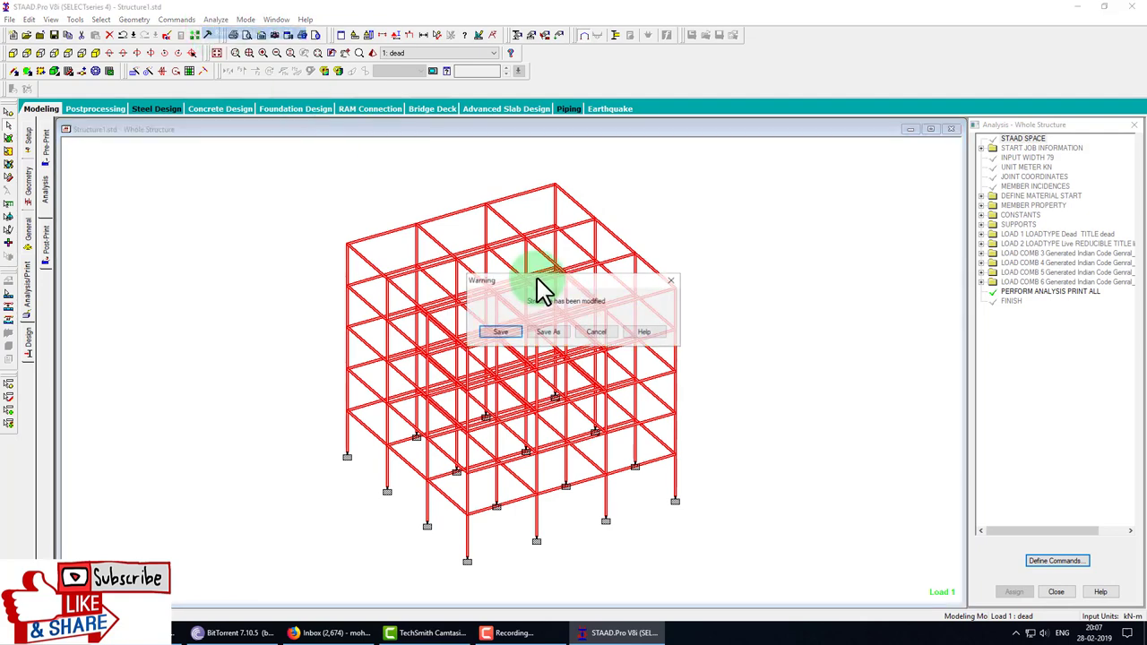
pyautogui.click(495, 330)
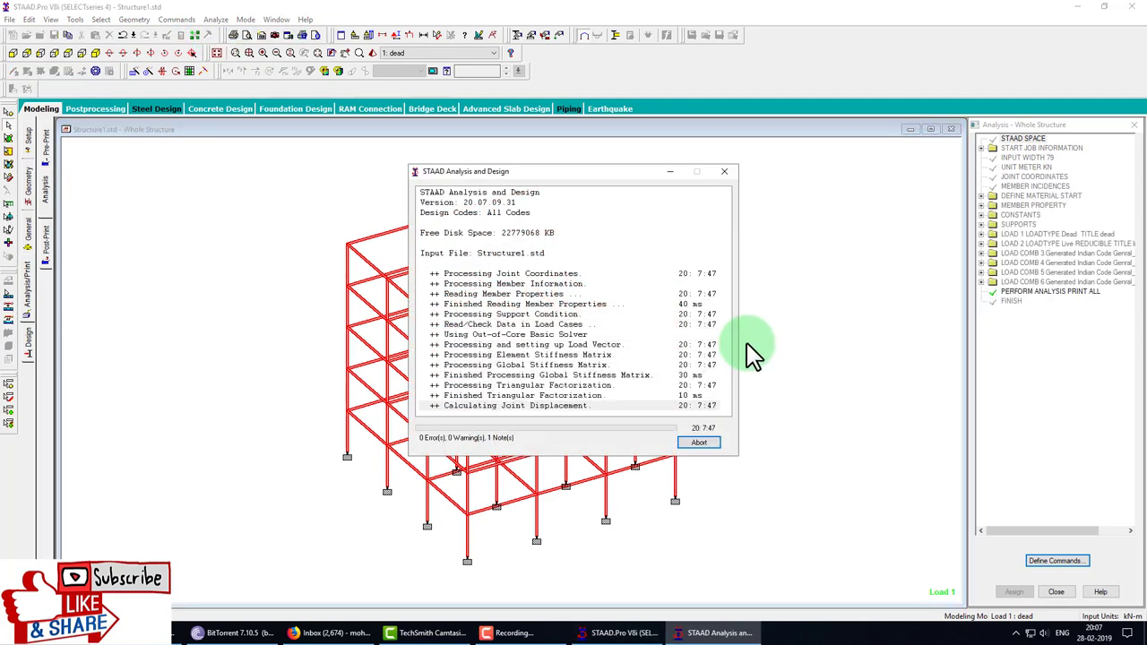
pyautogui.click(698, 443)
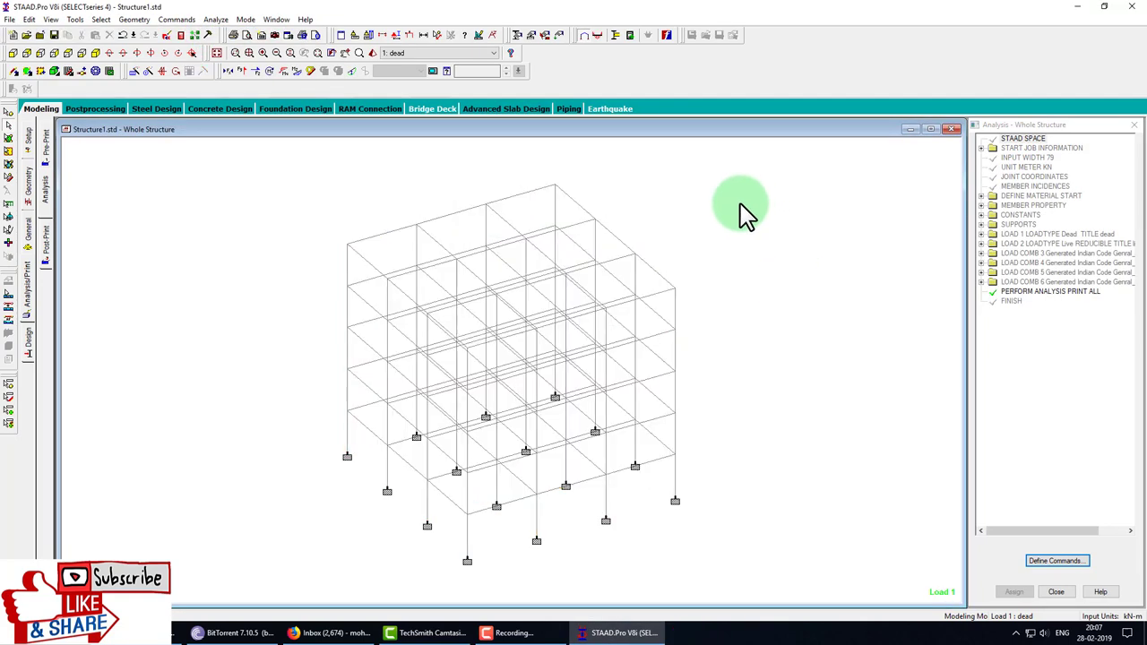
pyautogui.click(27, 341)
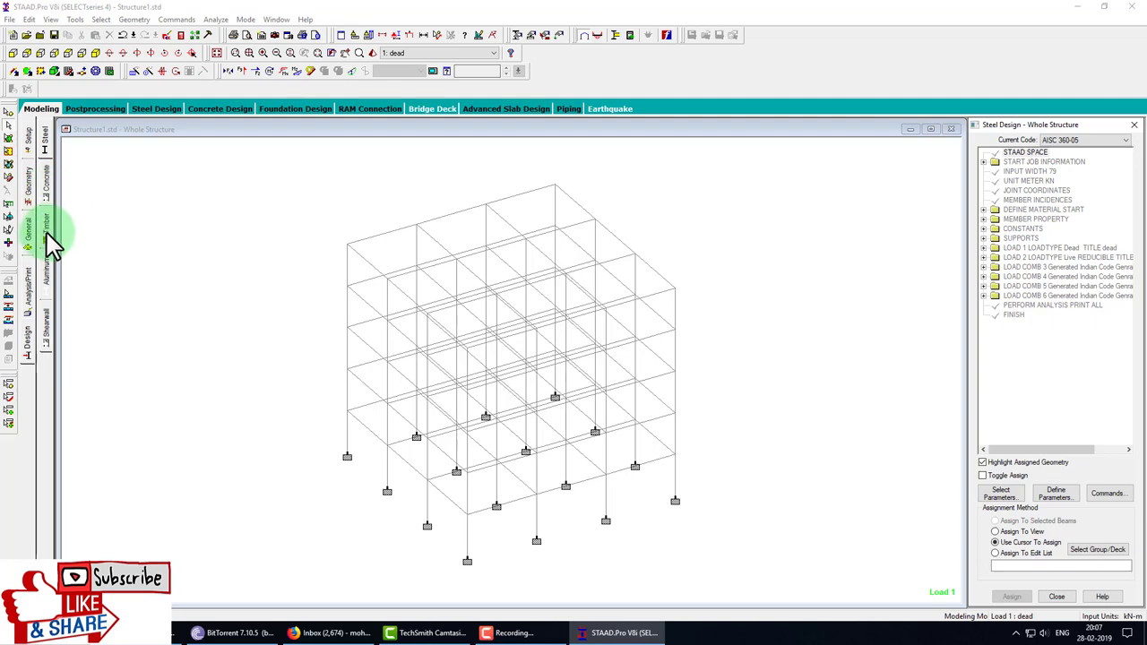
# Set IS456 as the current code on the Concrete design page
pyautogui.click(50, 187)
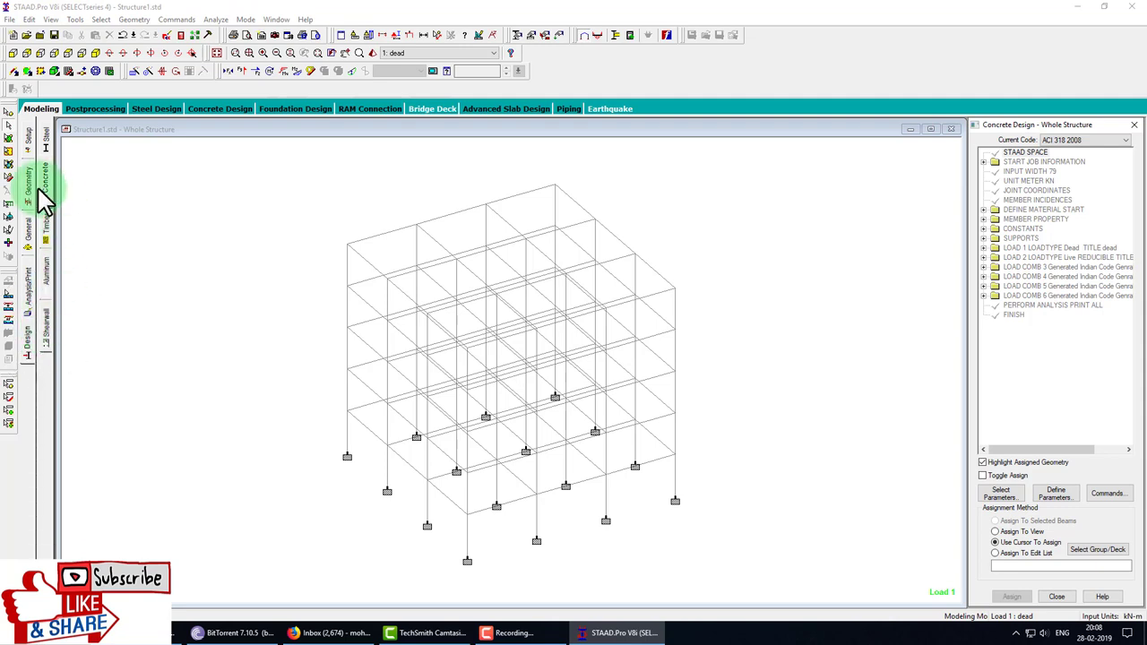
pyautogui.click(1080, 141)
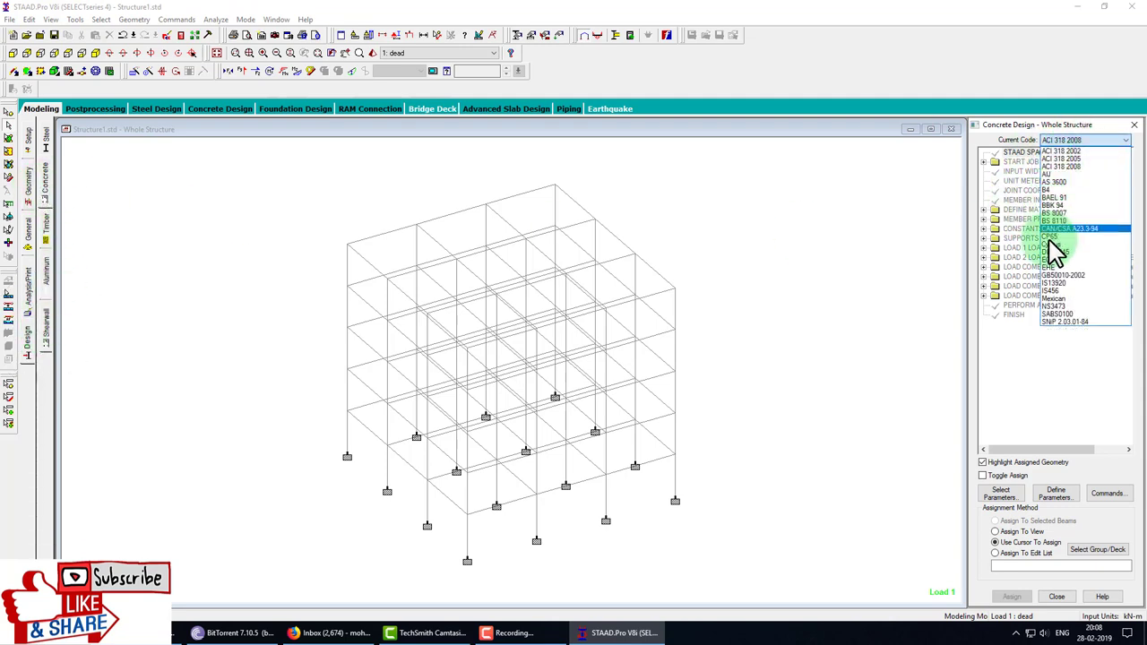
pyautogui.click(1069, 291)
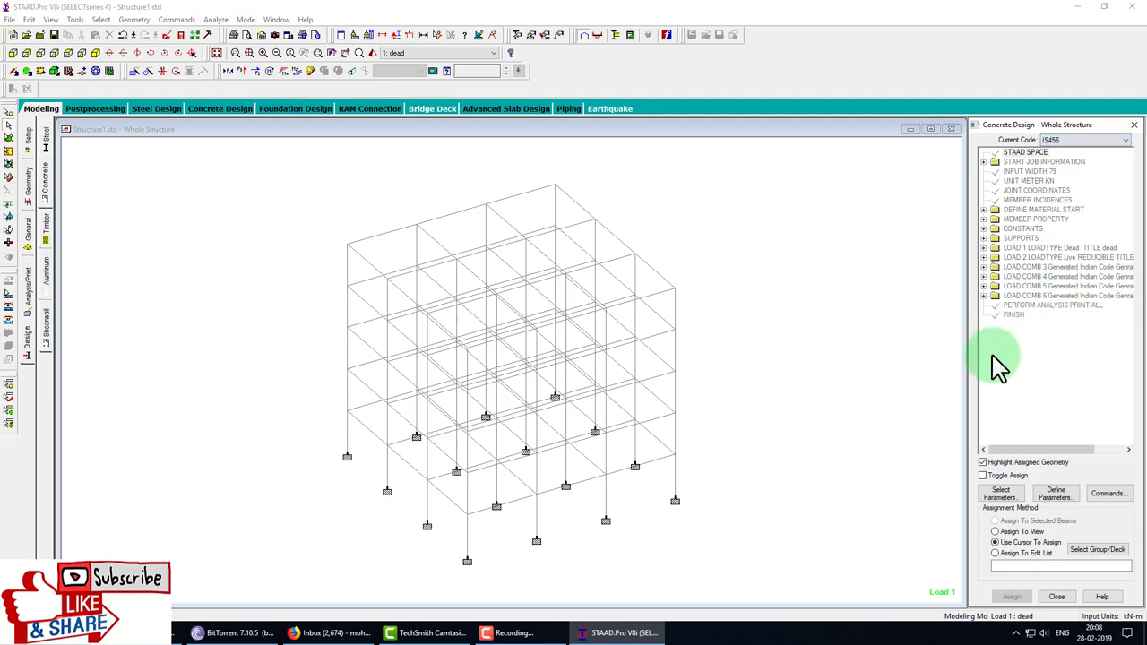
pyautogui.click(1057, 495)
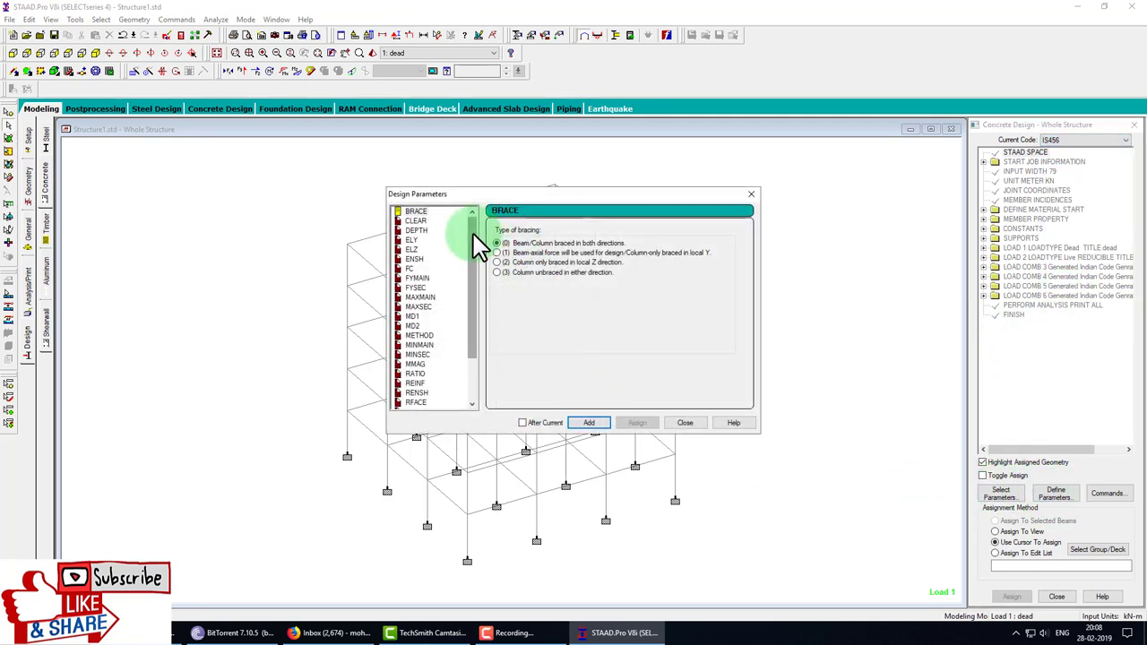
# Look at the CLEAR cover parameter in Design Parameters, then close the dialog
pyautogui.scroll(-3, 461, 358)
pyautogui.scroll(3, 466, 341)
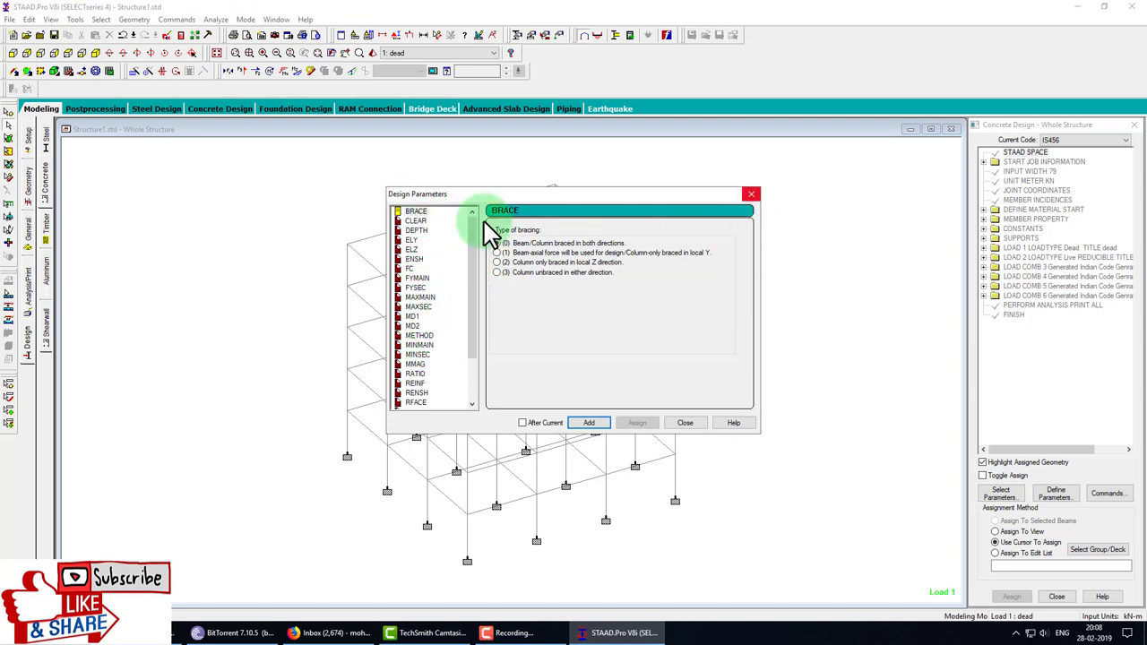
pyautogui.click(414, 222)
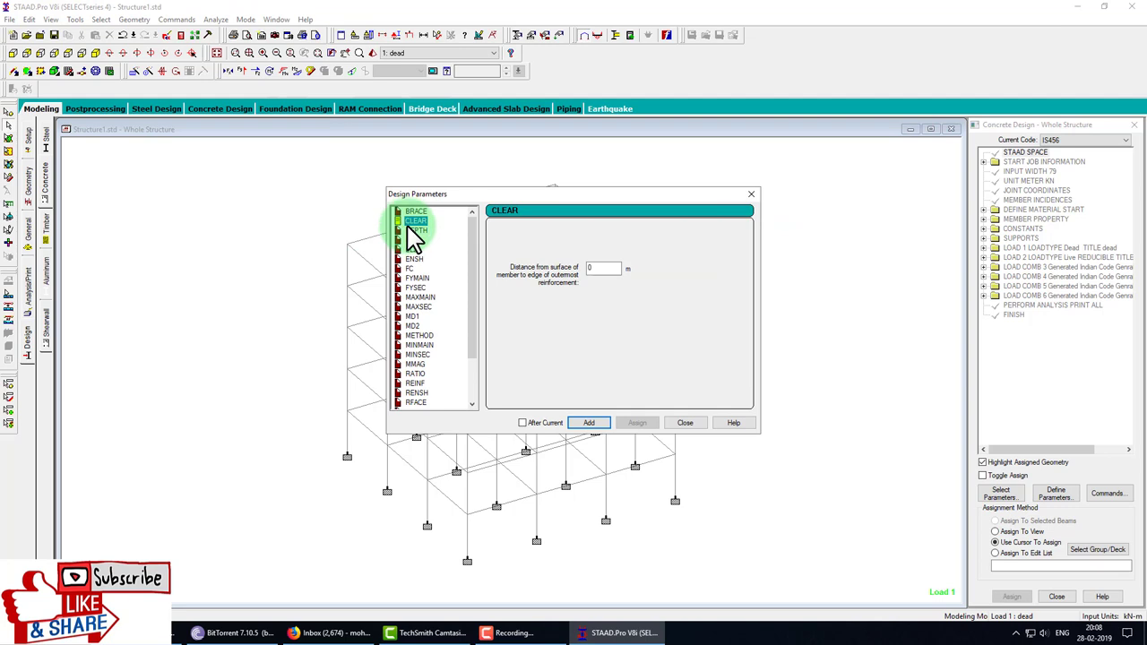
pyautogui.doubleClick(604, 267)
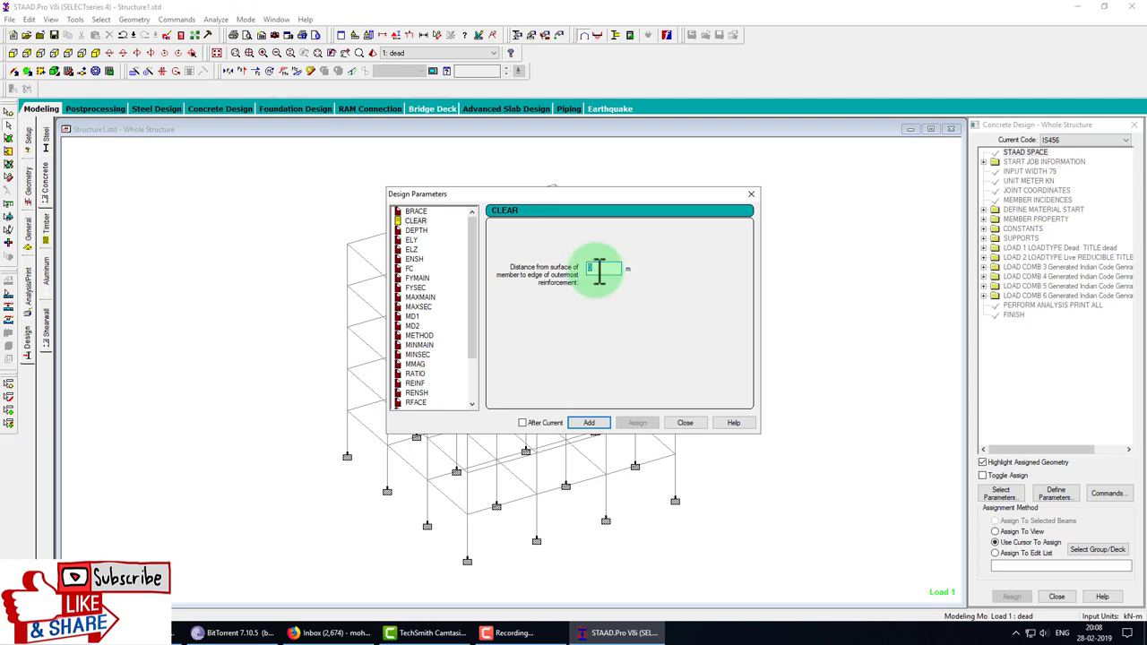
pyautogui.click(676, 425)
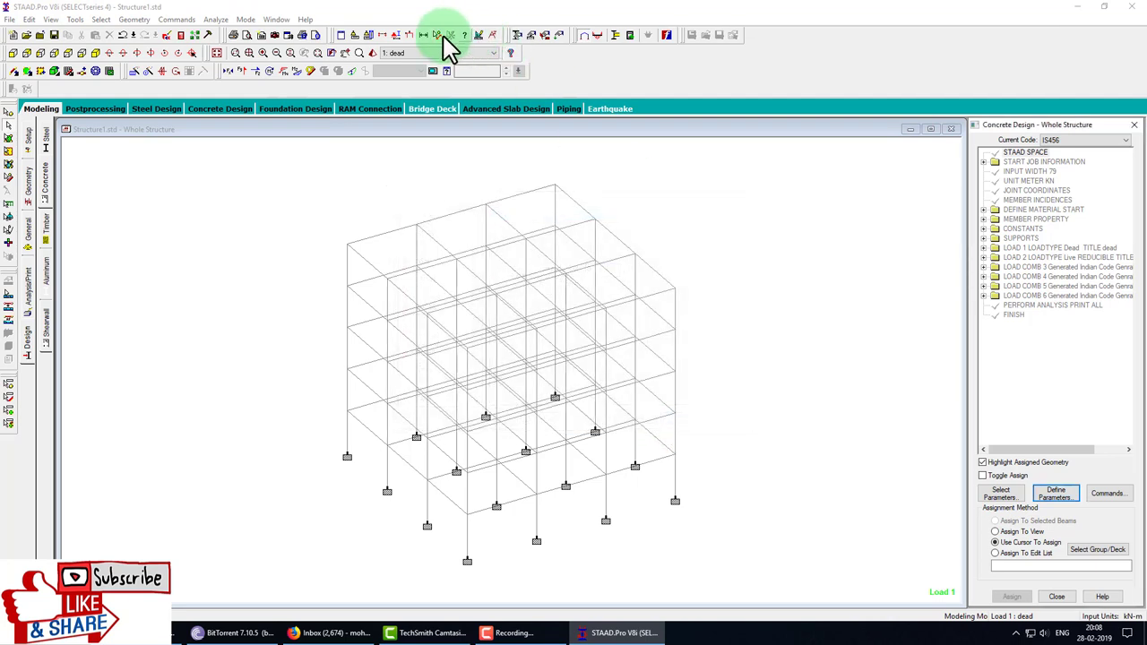
# Set the input units to millimetres and newtons
pyautogui.click(356, 38)
pyautogui.click(471, 311)
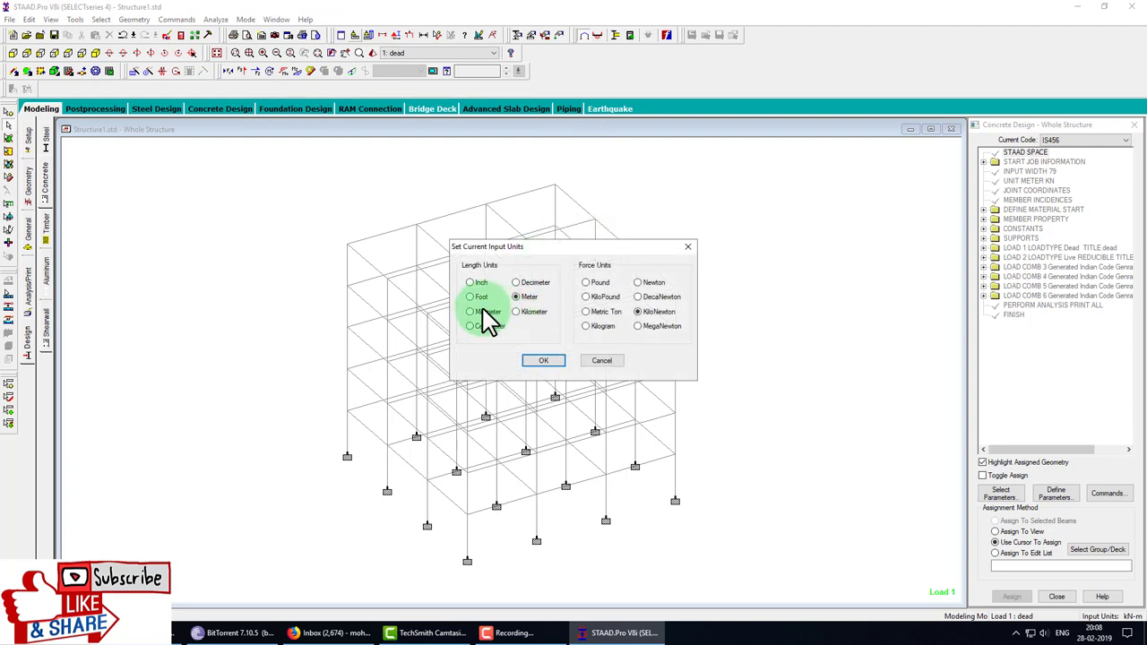
pyautogui.click(553, 369)
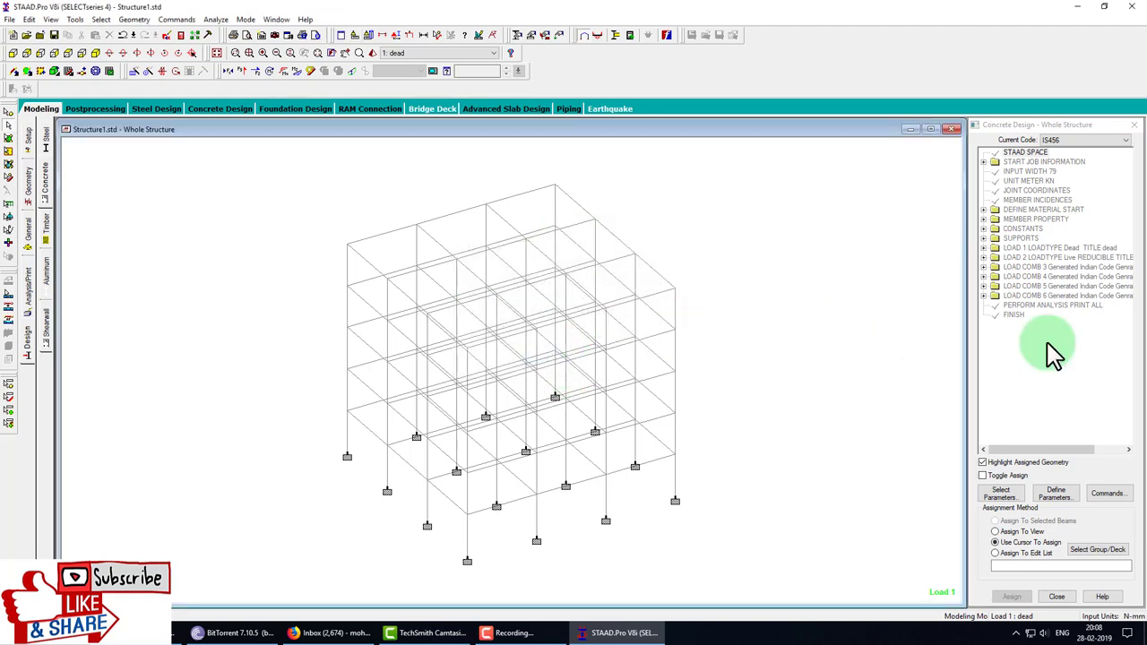
# Add the CLEAR parameter with a 40 mm cover
pyautogui.click(1071, 493)
pyautogui.click(334, 75)
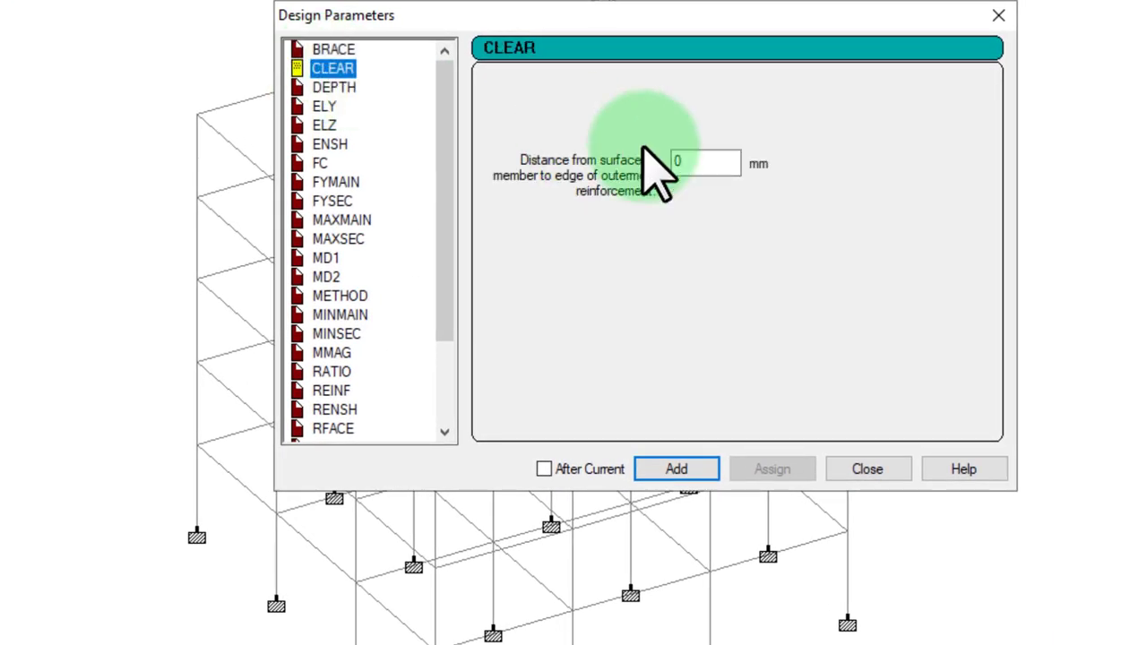
pyautogui.doubleClick(701, 162)
pyautogui.write('25')
pyautogui.click(709, 469)
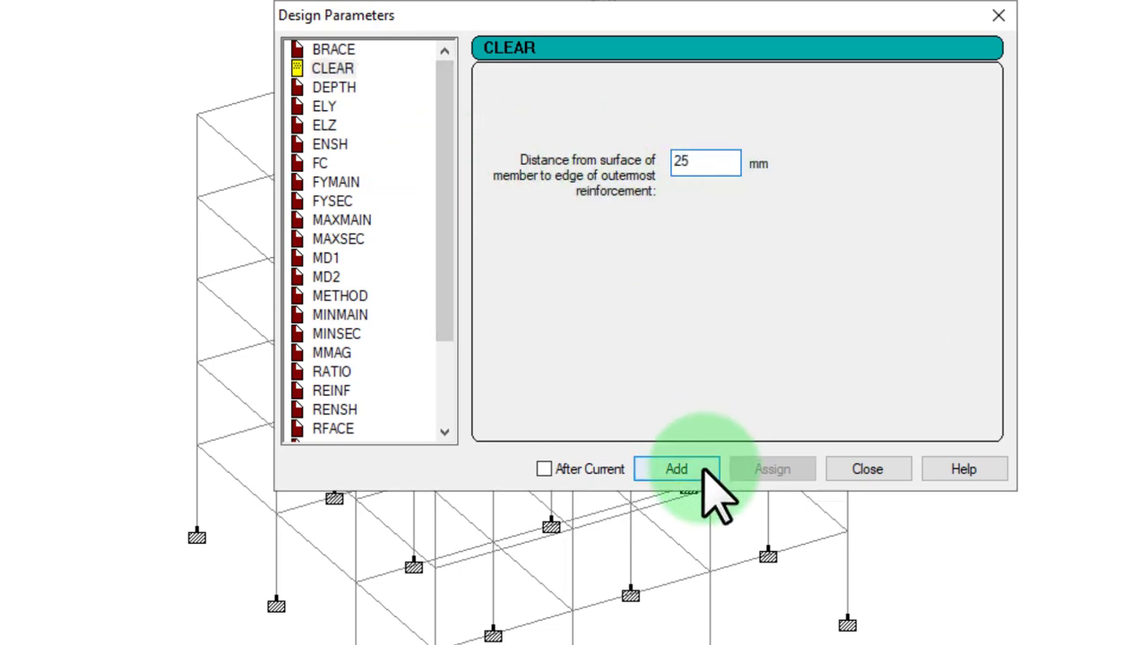
pyautogui.doubleClick(704, 161)
pyautogui.write('40')
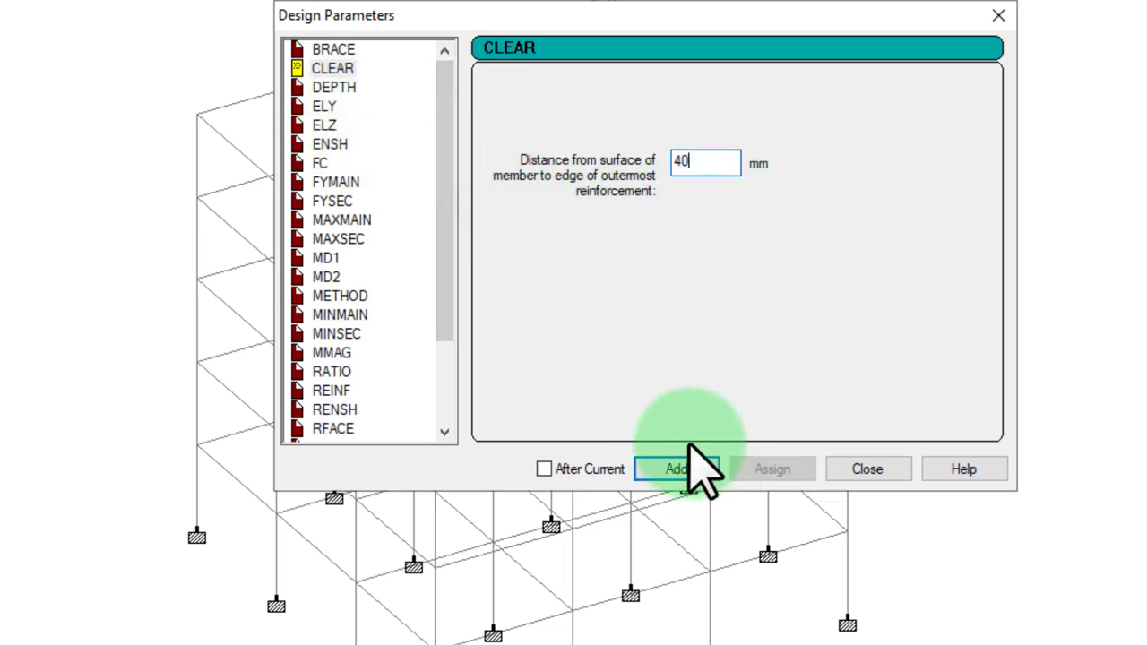
pyautogui.click(705, 469)
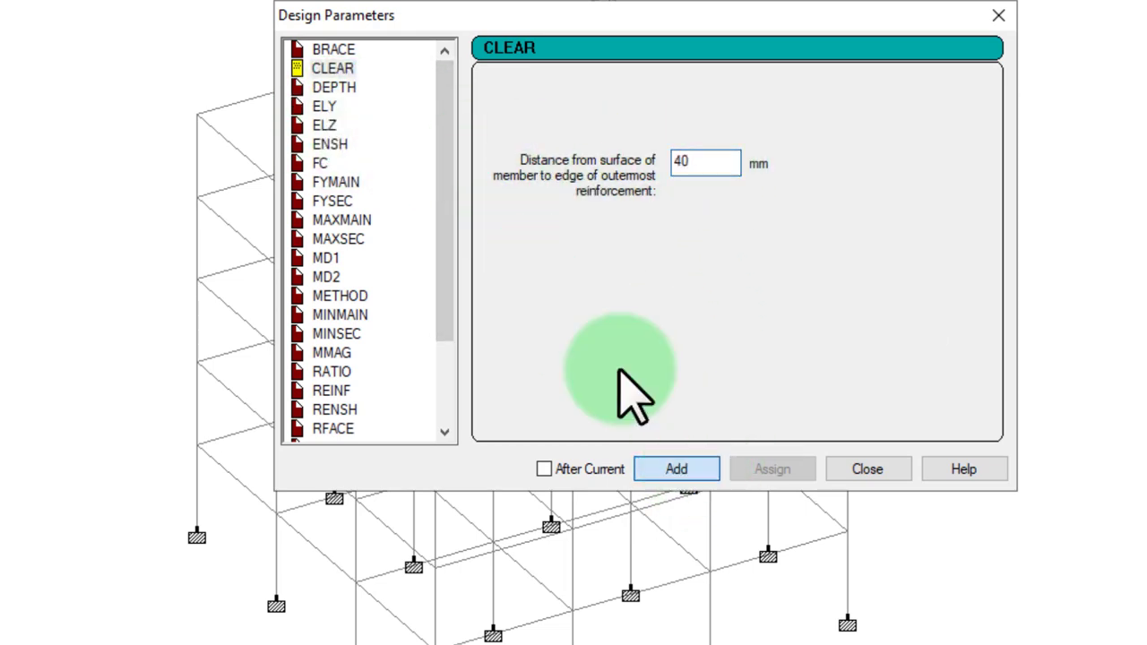
# Add the FC parameter with 25 N/mm² concrete strength
pyautogui.click(323, 163)
pyautogui.click(717, 170)
pyautogui.doubleClick(724, 164)
pyautogui.write('2')
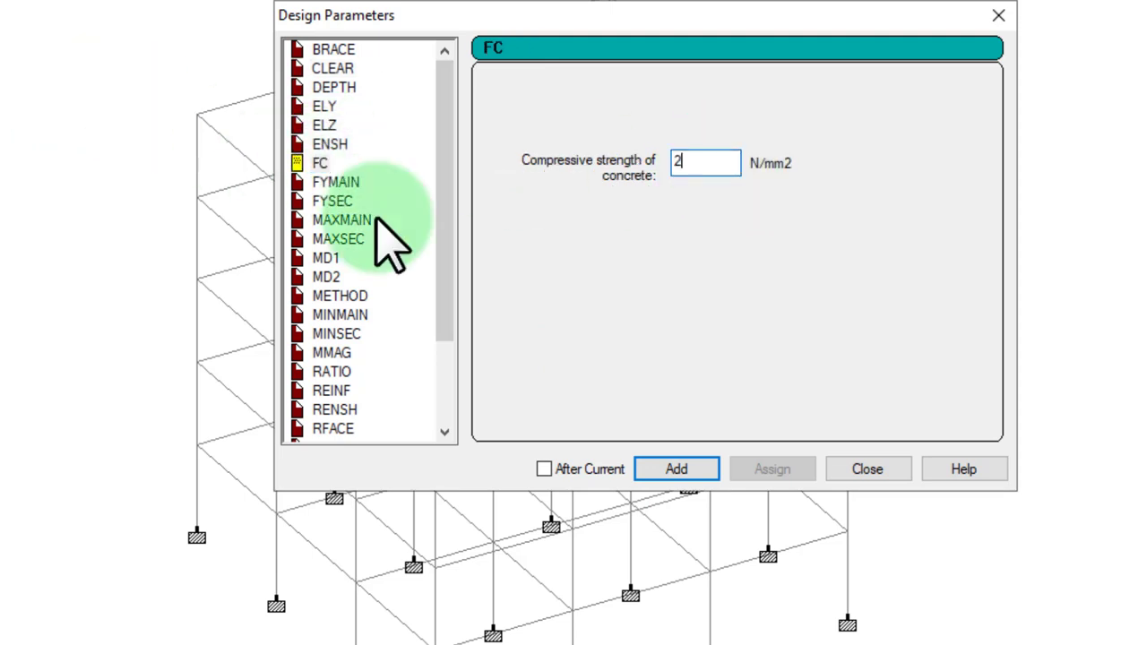
pyautogui.write('5')
pyautogui.click(674, 469)
# Set FYMAIN and FYSEC steel yield strengths to 415 N/mm²
pyautogui.click(354, 183)
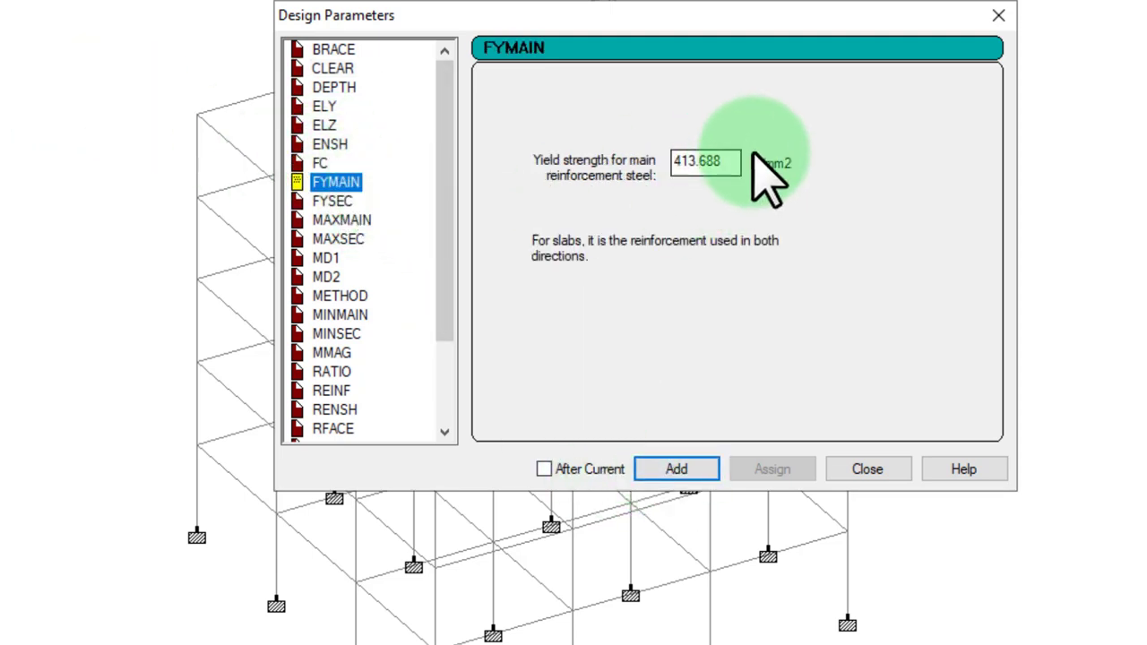
pyautogui.moveTo(739, 162); pyautogui.dragTo(467, 162)
pyautogui.write('415')
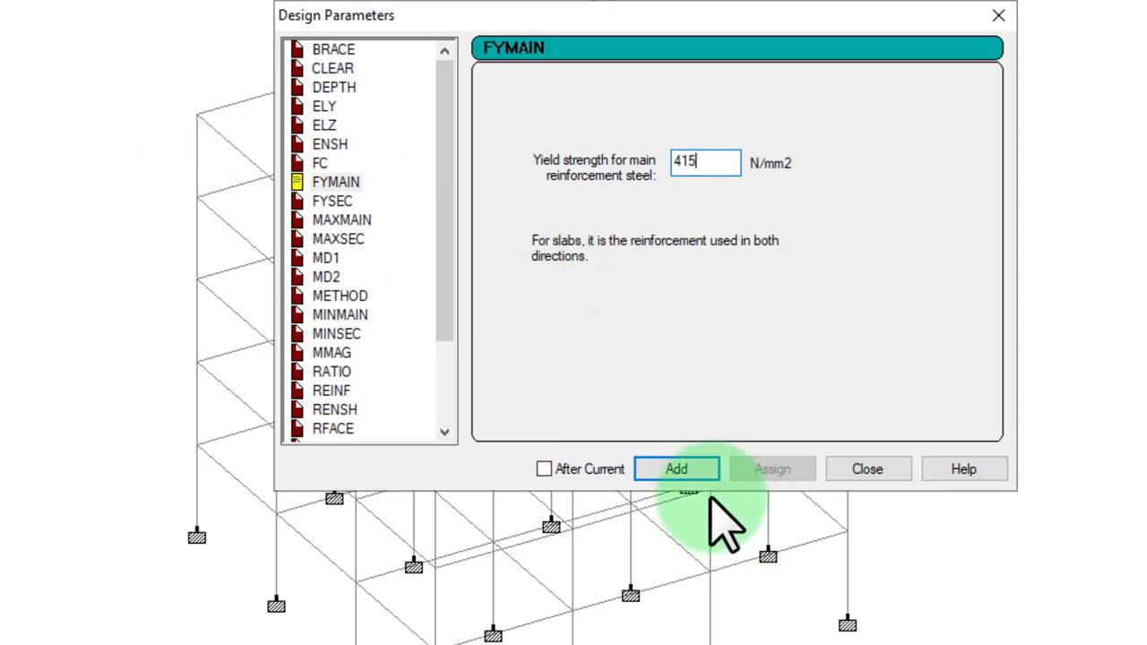
pyautogui.click(694, 470)
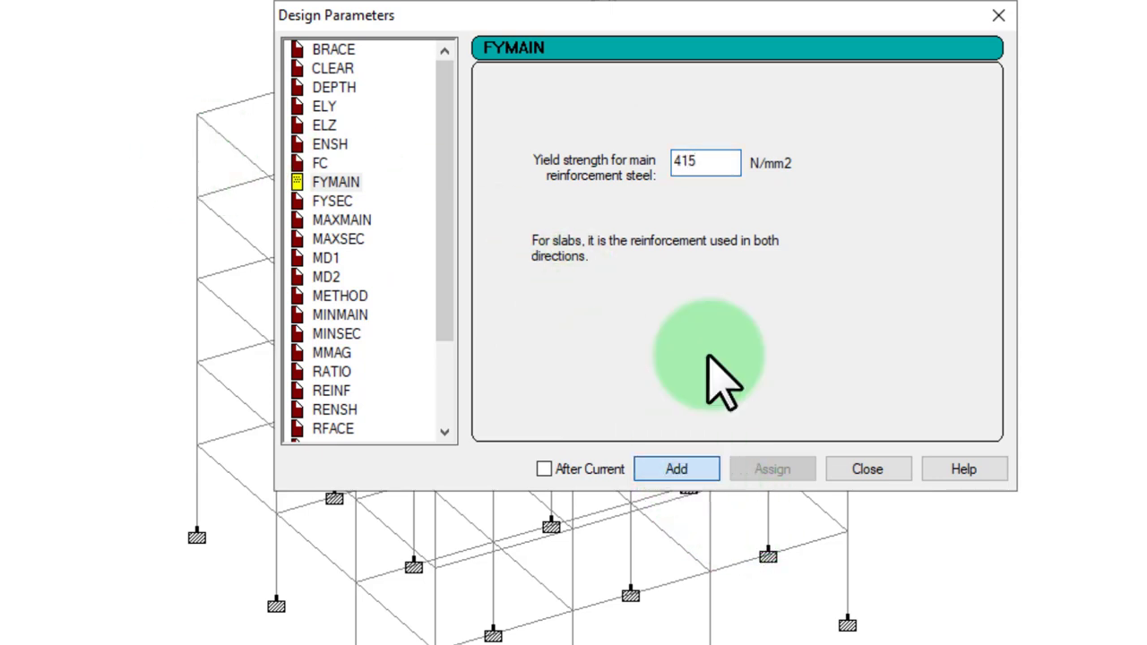
pyautogui.click(332, 200)
pyautogui.moveTo(697, 163); pyautogui.dragTo(72, 167)
pyautogui.write('415')
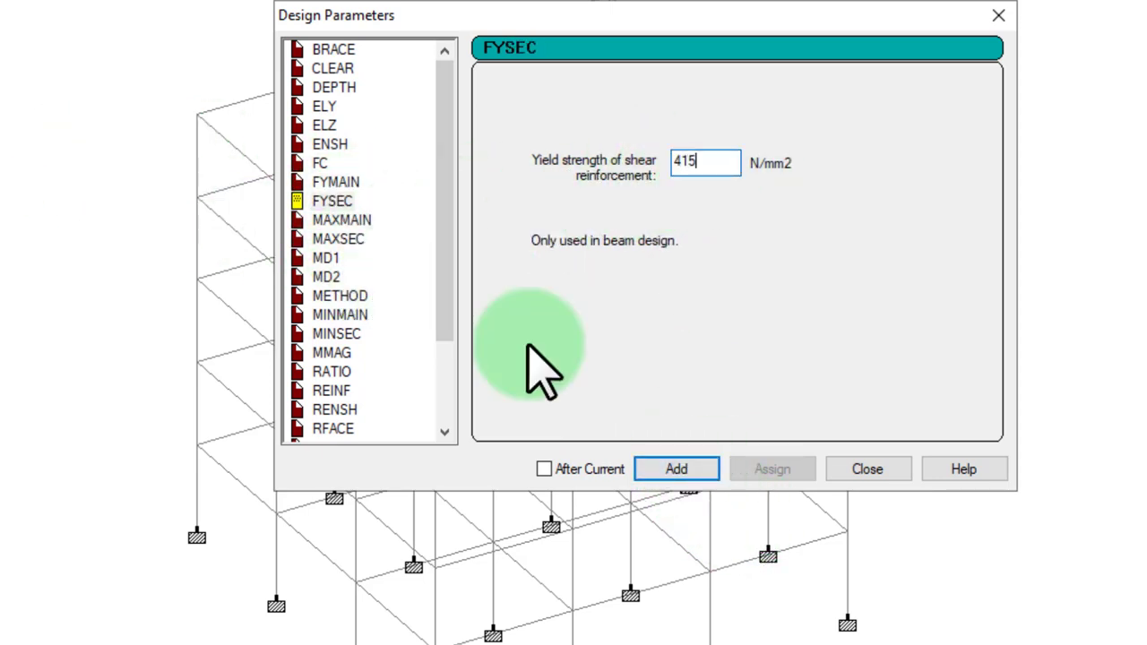
pyautogui.click(359, 222)
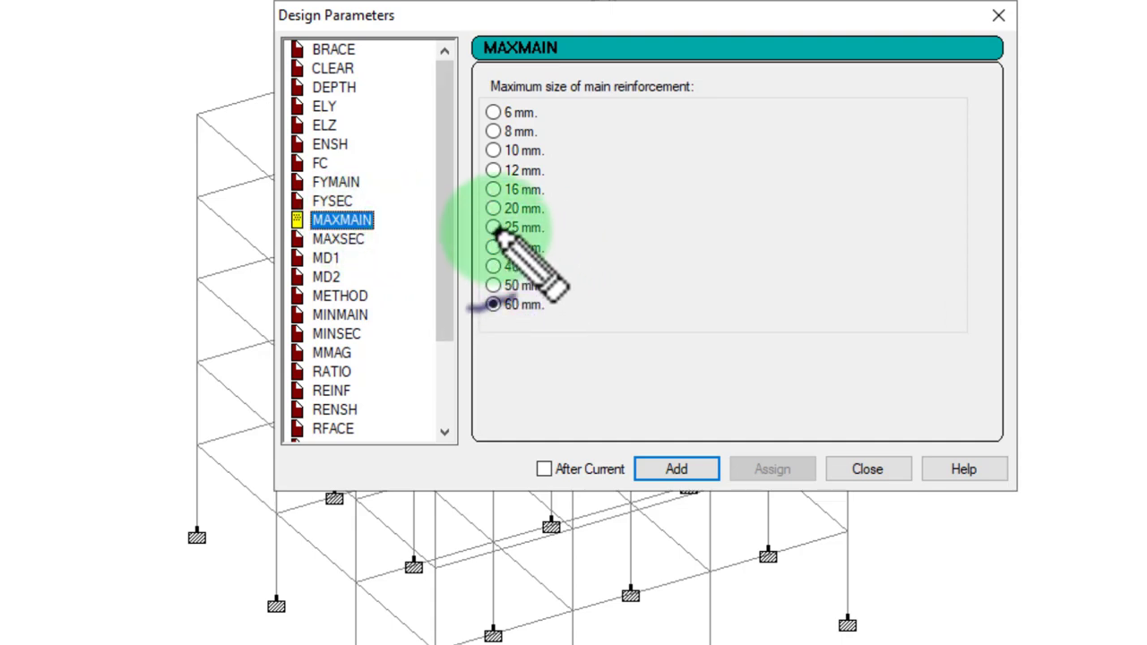
pyautogui.moveTo(504, 309); pyautogui.dragTo(549, 299)
pyautogui.moveTo(544, 227); pyautogui.dragTo(641, 161)
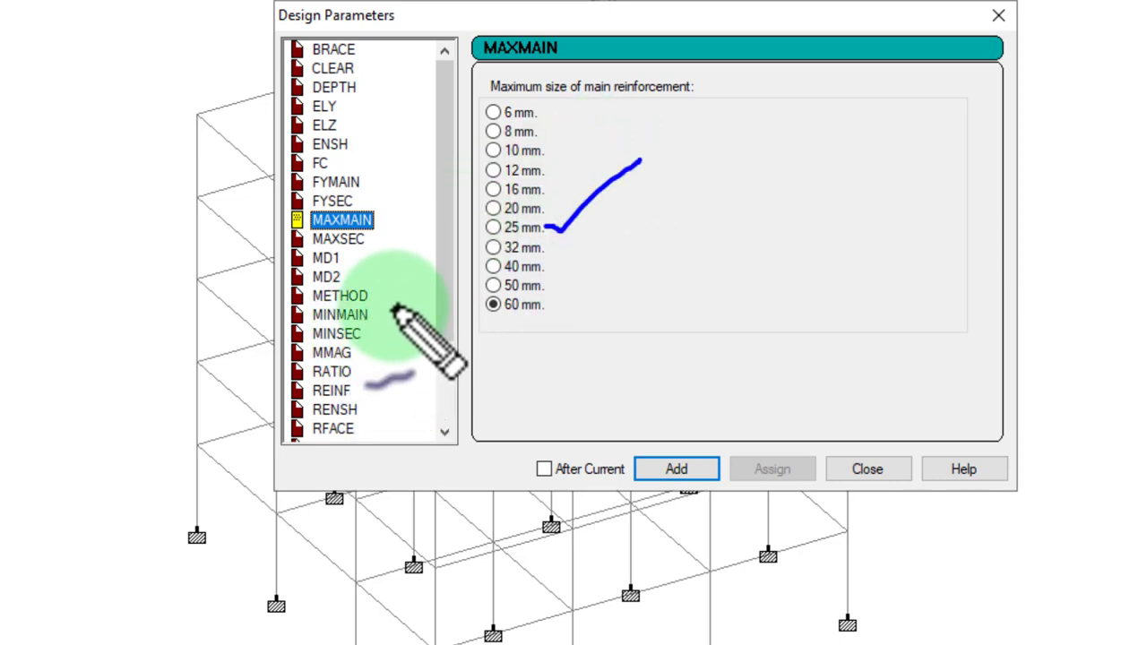
pyautogui.moveTo(392, 303)
pyautogui.mouseDown()
pyautogui.moveTo(386, 332)
pyautogui.moveTo(439, 318)
pyautogui.mouseUp()
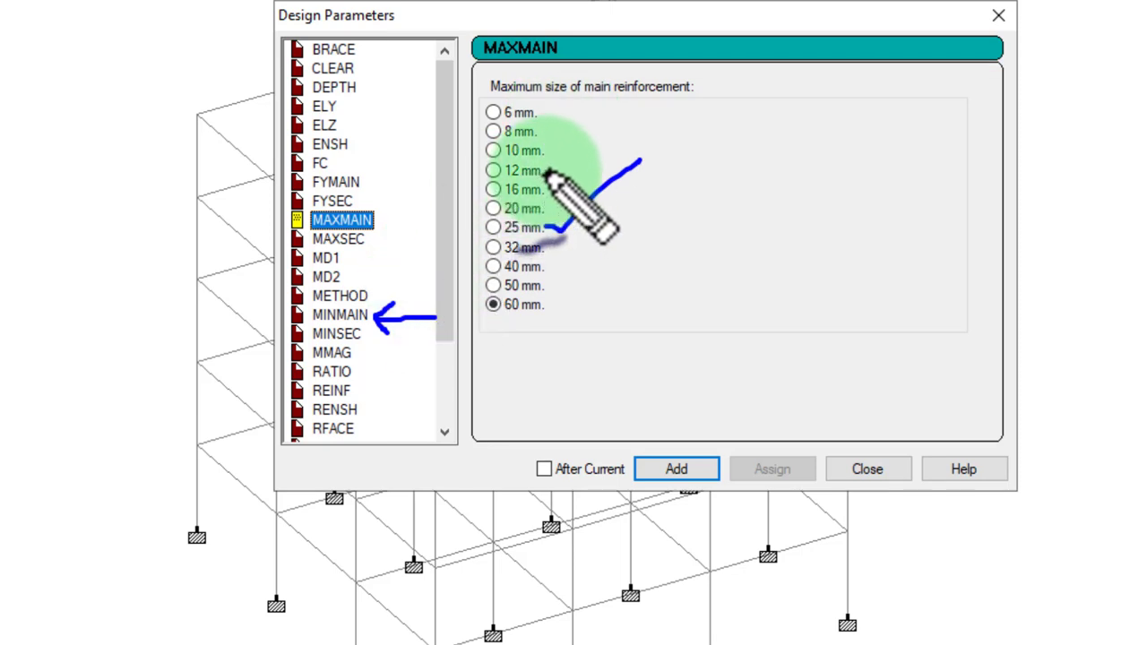
pyautogui.moveTo(545, 170); pyautogui.dragTo(610, 125)
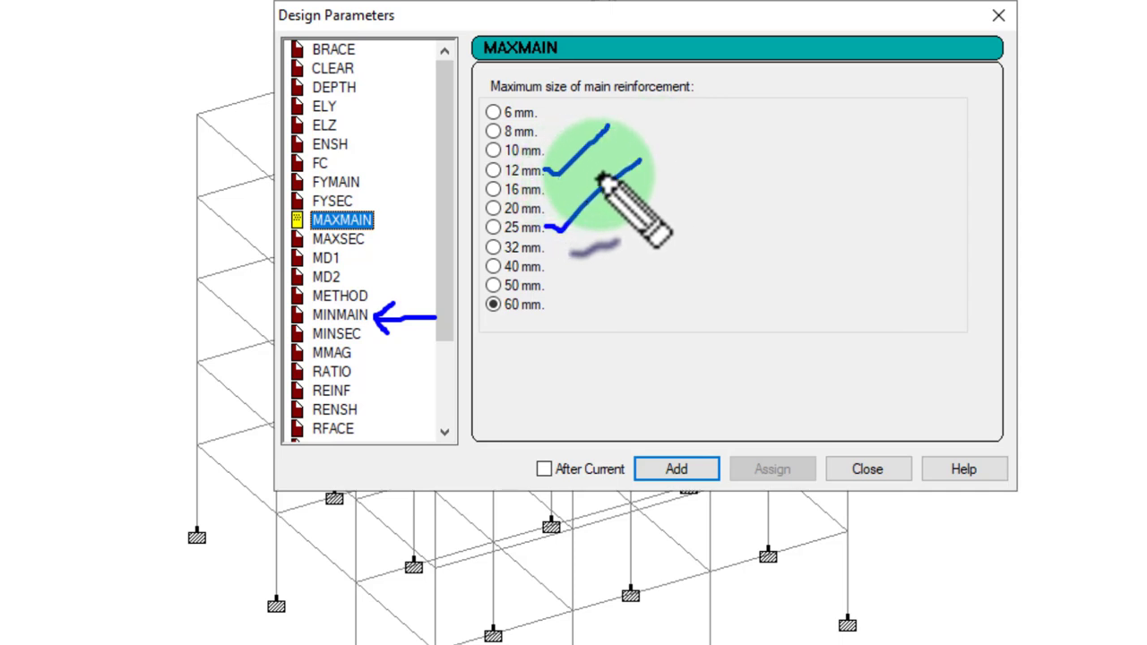
pyautogui.moveTo(570, 169); pyautogui.dragTo(667, 170)
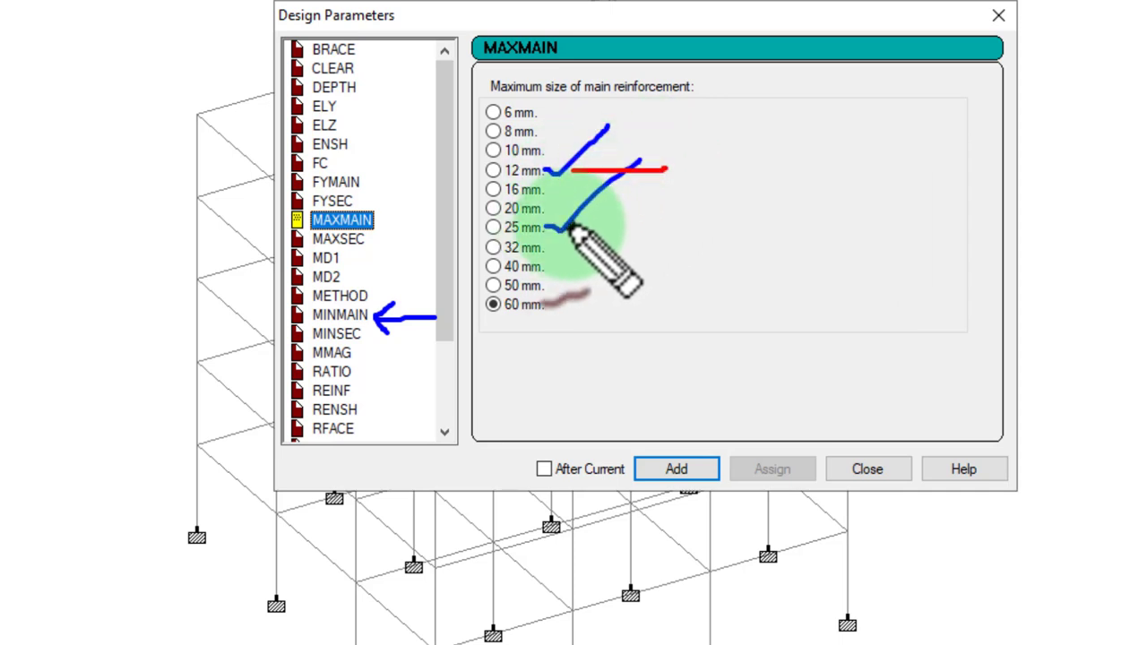
pyautogui.moveTo(547, 227)
pyautogui.mouseDown()
pyautogui.moveTo(638, 186)
pyautogui.moveTo(648, 202)
pyautogui.moveTo(613, 222)
pyautogui.mouseUp()
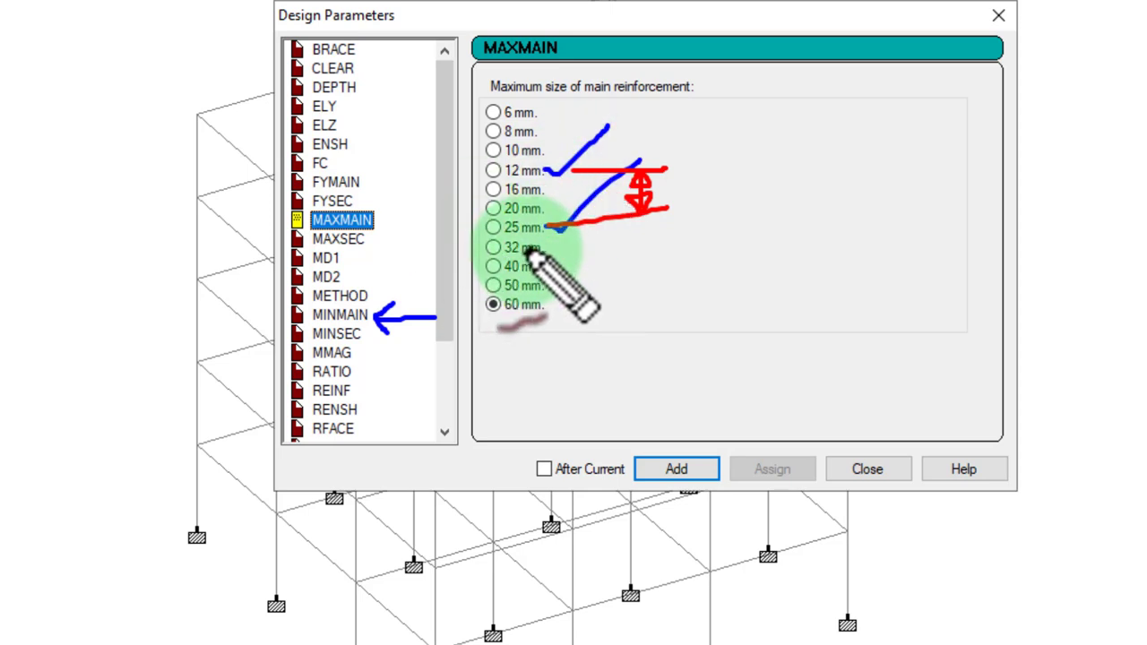
pyautogui.press('Escape')
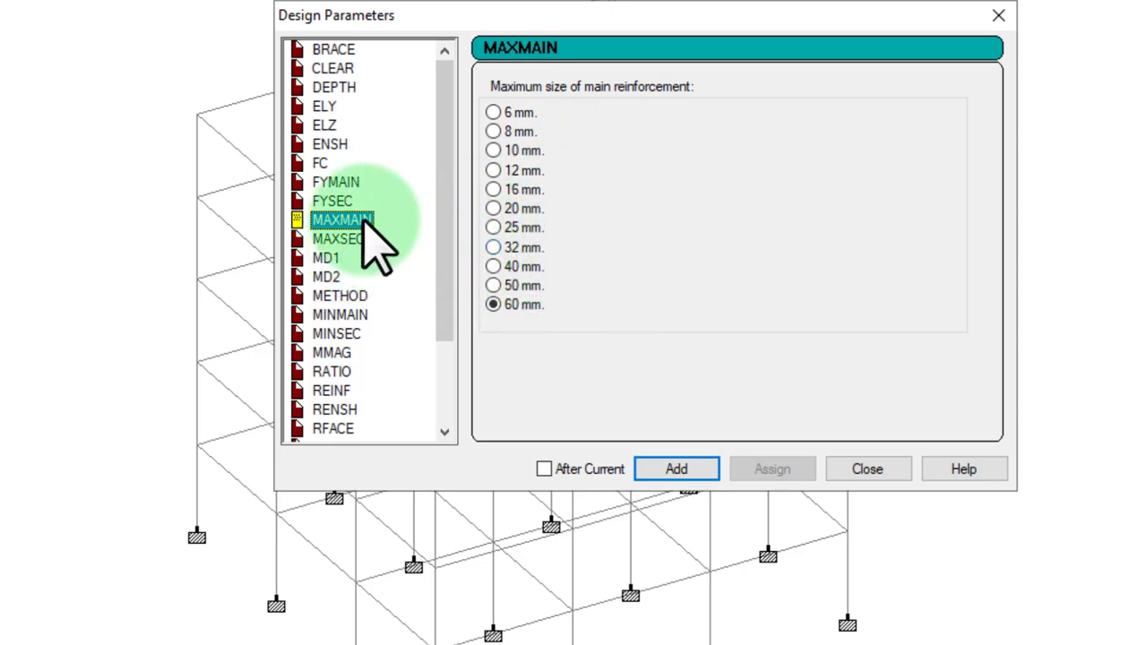
# Set bar size limits: MAXMAIN 20 mm, MAXSEC 8 mm, MINMAIN 12 mm, MINSEC 6 mm
pyautogui.click(505, 208)
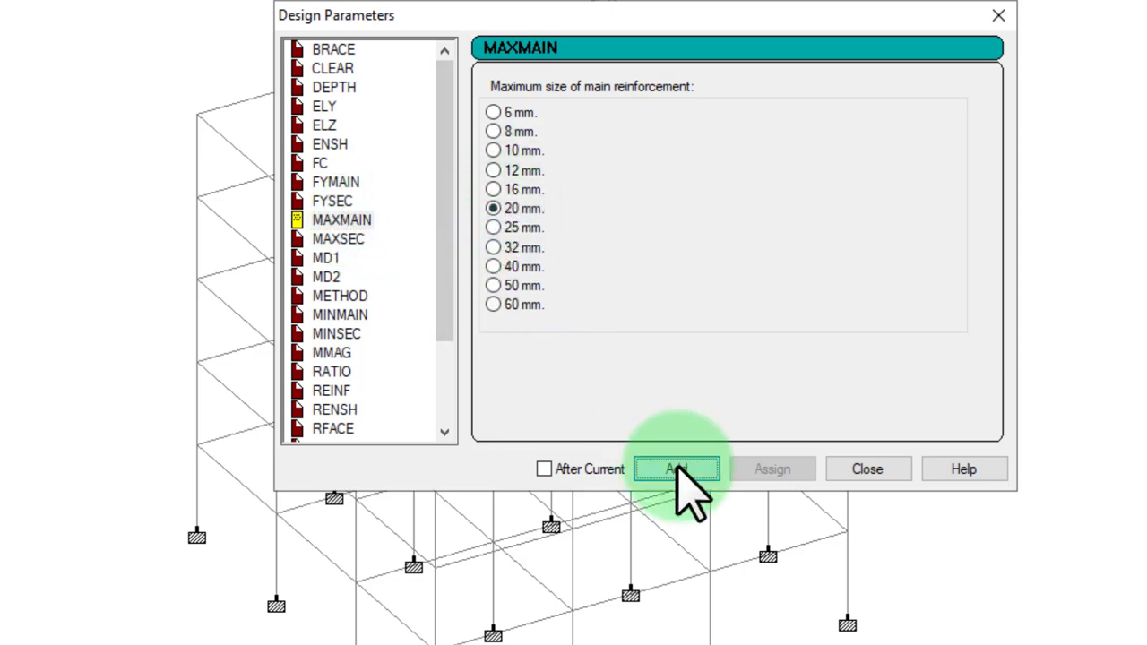
pyautogui.click(350, 239)
pyautogui.click(515, 134)
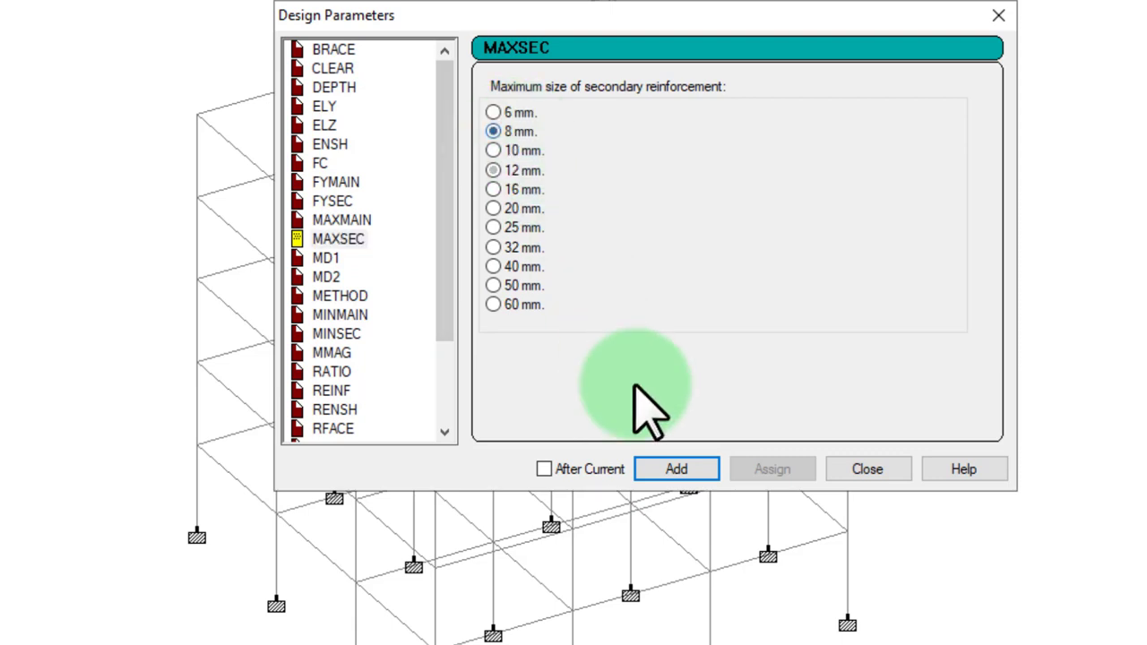
pyautogui.click(680, 470)
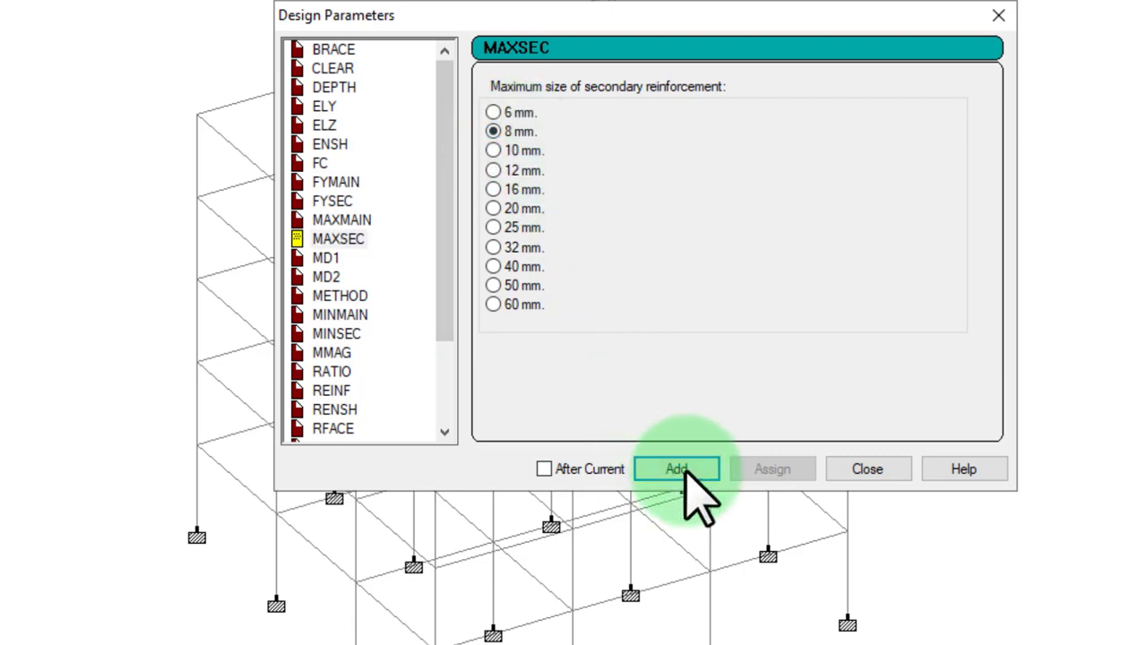
pyautogui.click(347, 316)
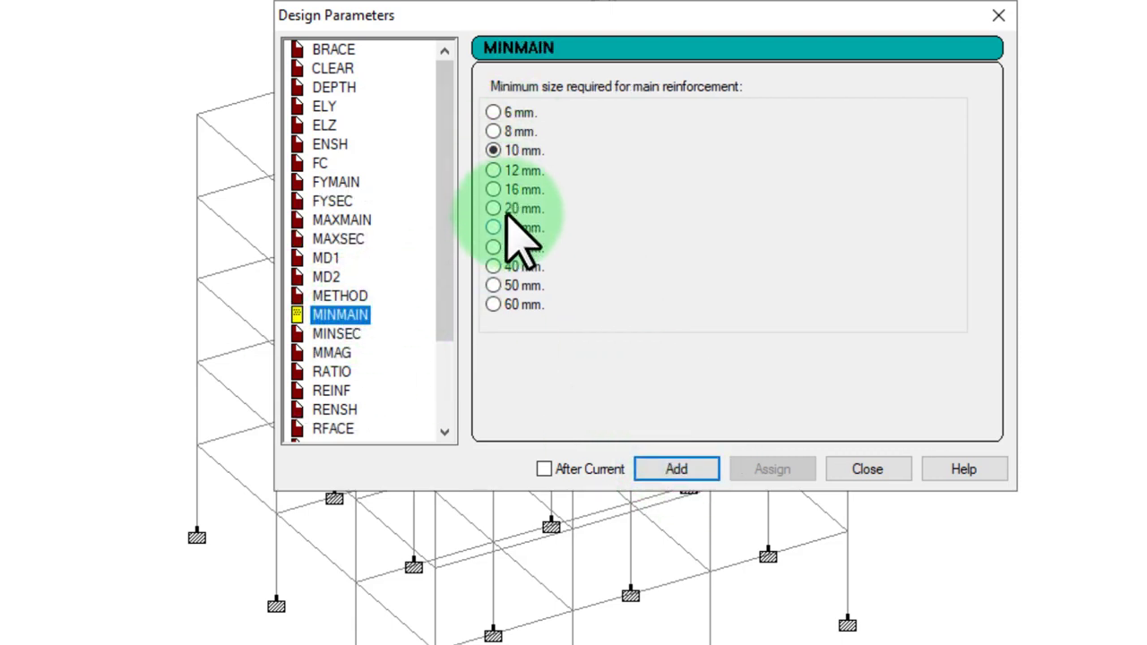
pyautogui.click(524, 170)
pyautogui.click(677, 469)
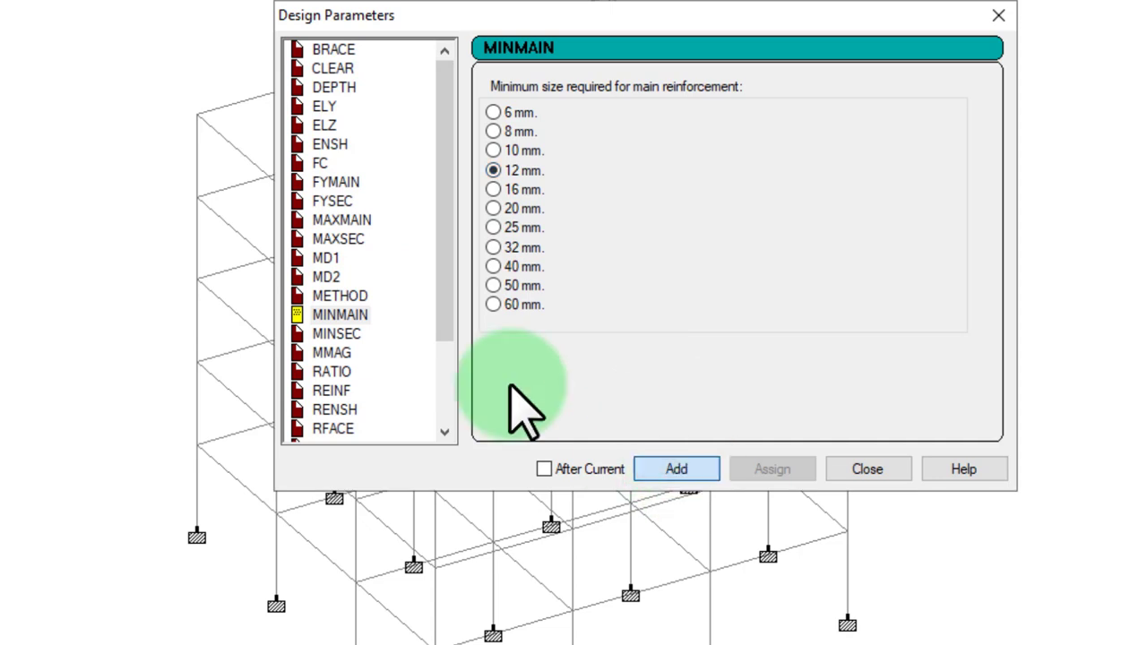
pyautogui.click(337, 334)
pyautogui.click(494, 113)
pyautogui.click(668, 470)
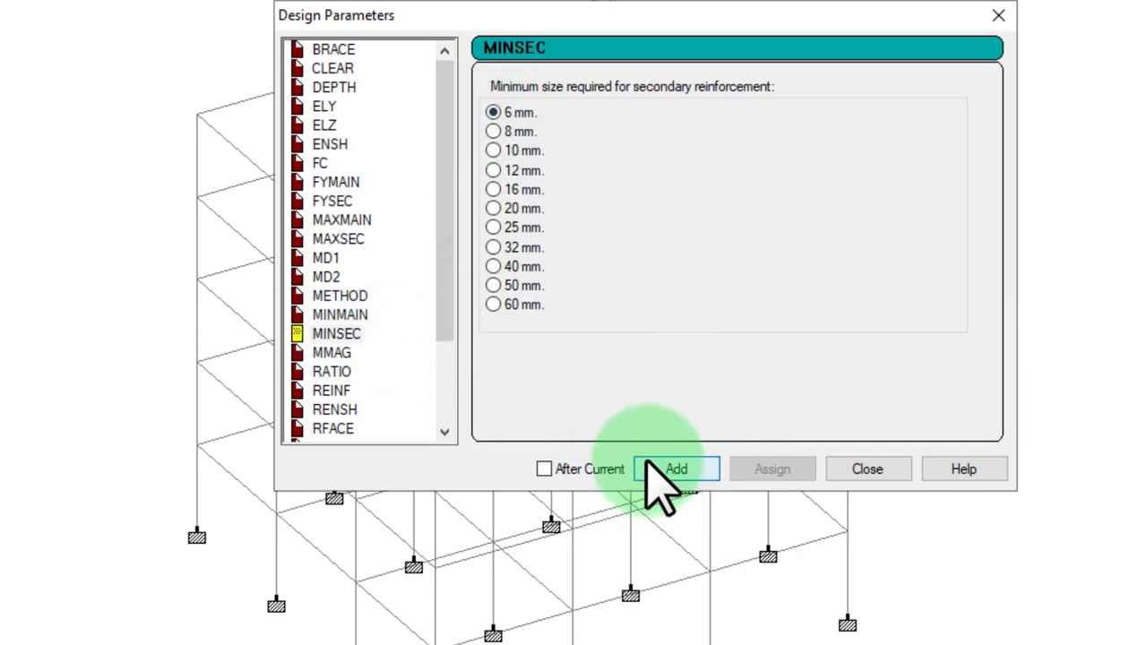
# Set the maximum reinforcement RATIO parameter to 4
pyautogui.click(337, 371)
pyautogui.moveTo(689, 164); pyautogui.dragTo(487, 172)
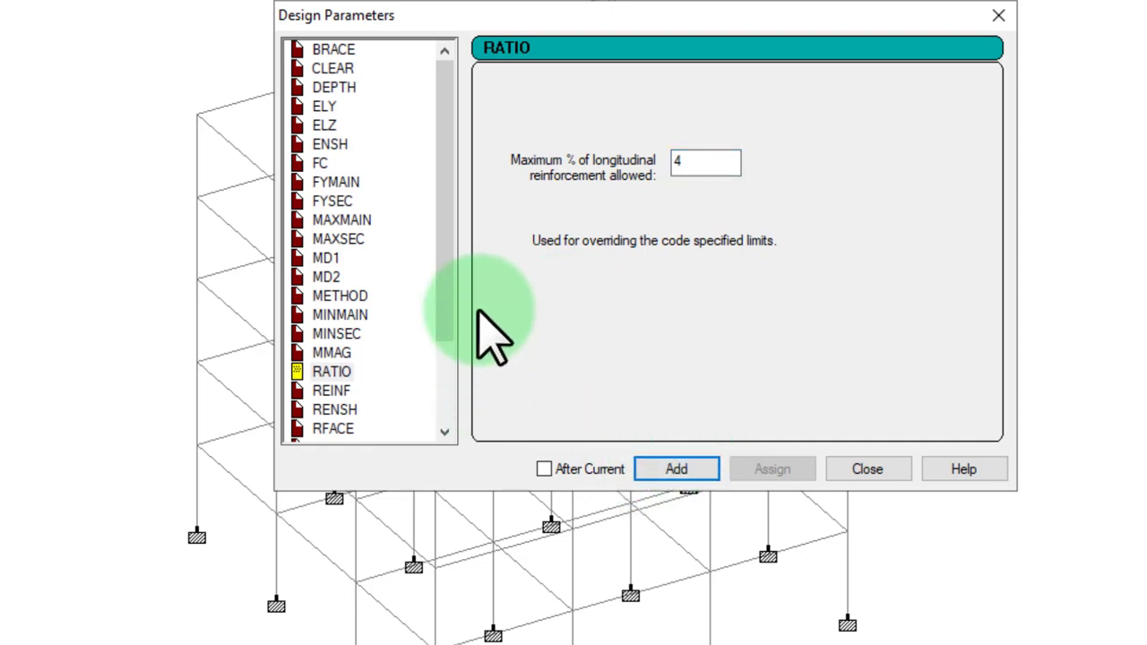
pyautogui.moveTo(447, 307); pyautogui.dragTo(448, 410)
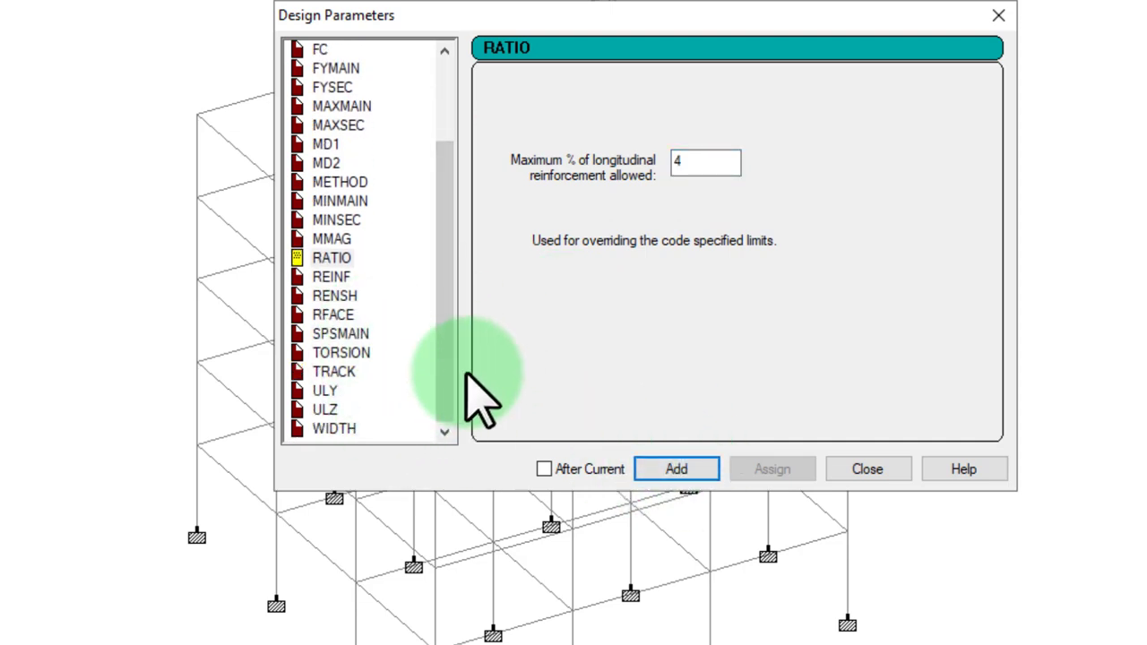
# Look through the TRACK, SPSMAIN, RENSH, MMAG, BRACE, CLEAR and DEPTH parameters
pyautogui.click(330, 372)
pyautogui.click(354, 334)
pyautogui.click(354, 296)
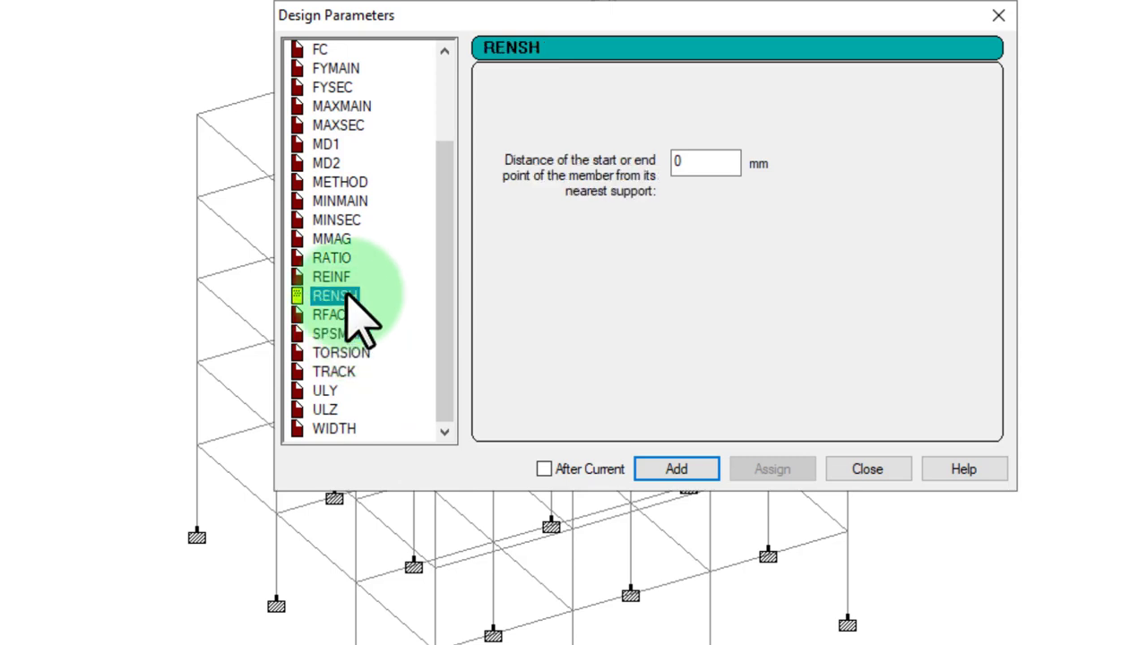
pyautogui.click(332, 239)
pyautogui.scroll(1, 367, 206)
pyautogui.scroll(1, 351, 210)
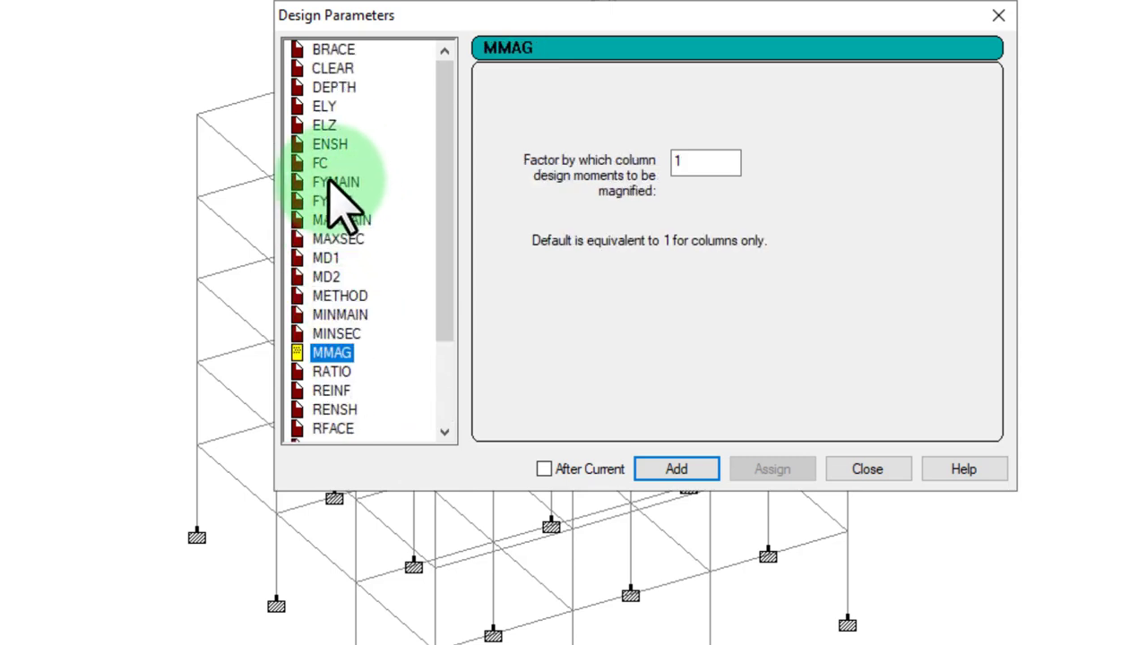
pyautogui.click(341, 51)
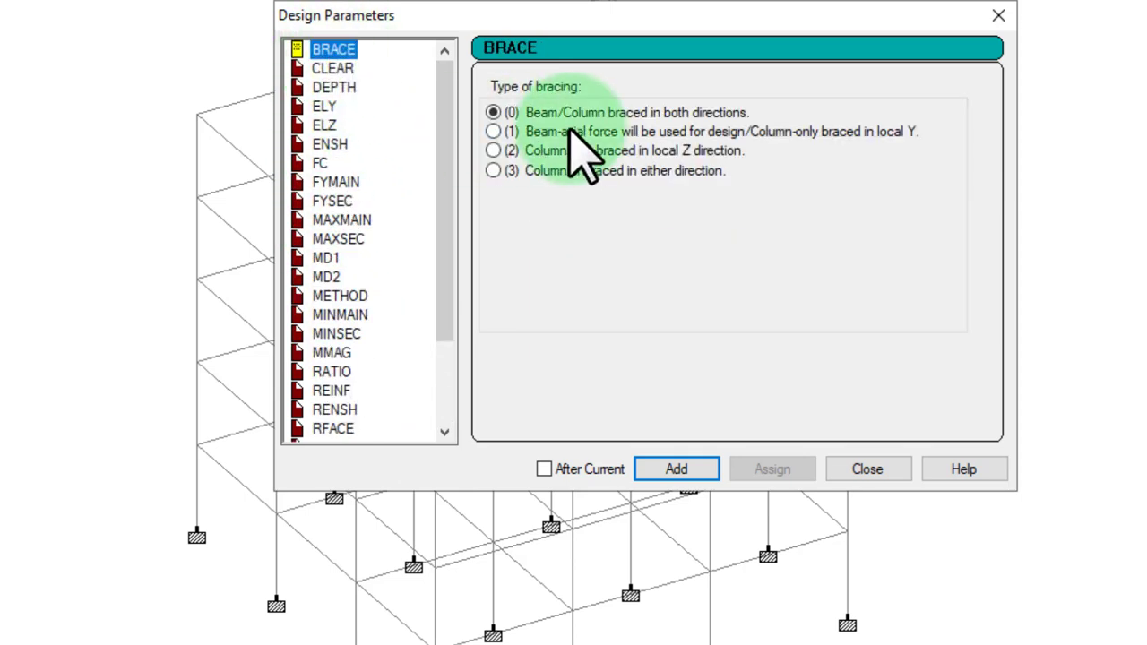
pyautogui.click(332, 69)
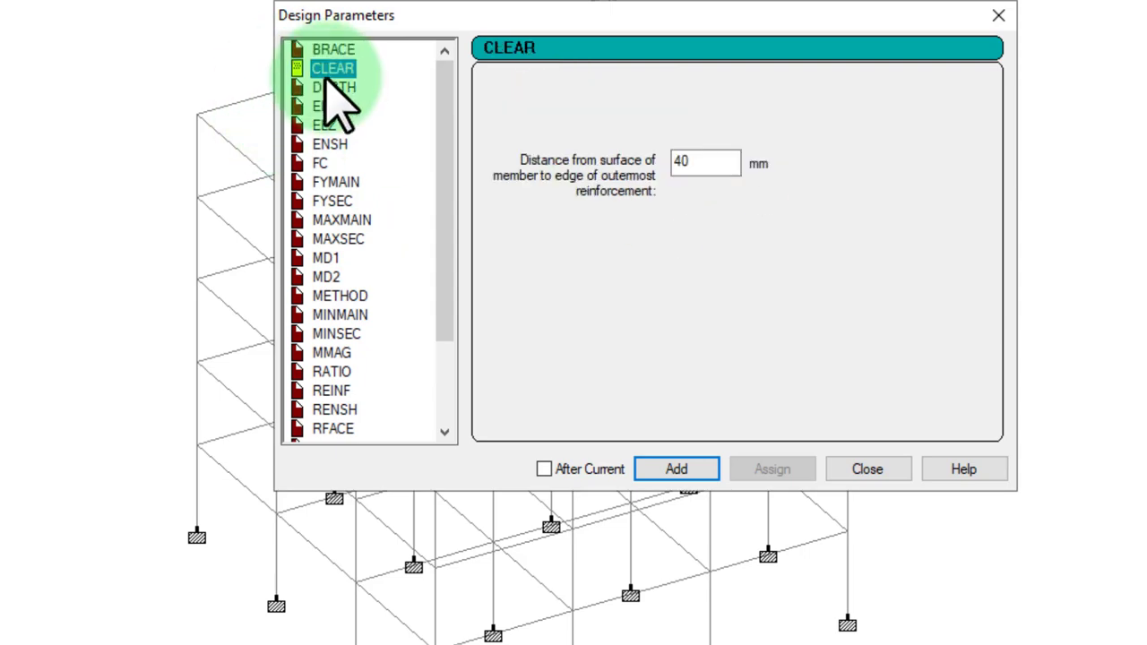
pyautogui.click(334, 88)
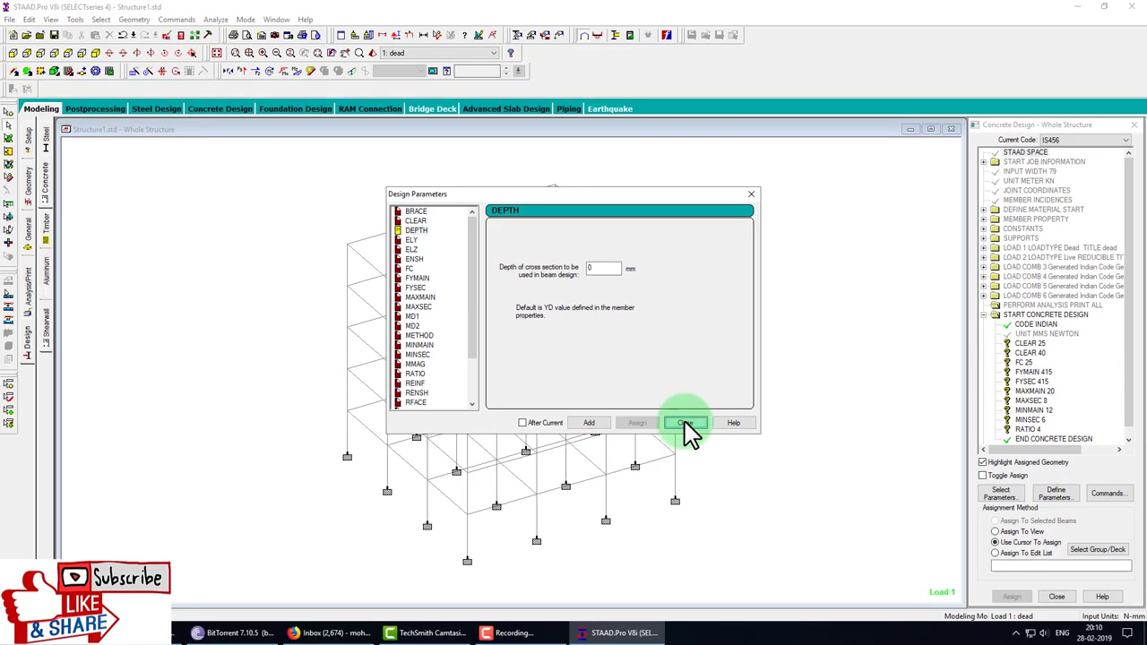
# Add the DESIGN COLUMN and CONCRETE TAKE OFF commands after the design parameters
pyautogui.click(685, 423)
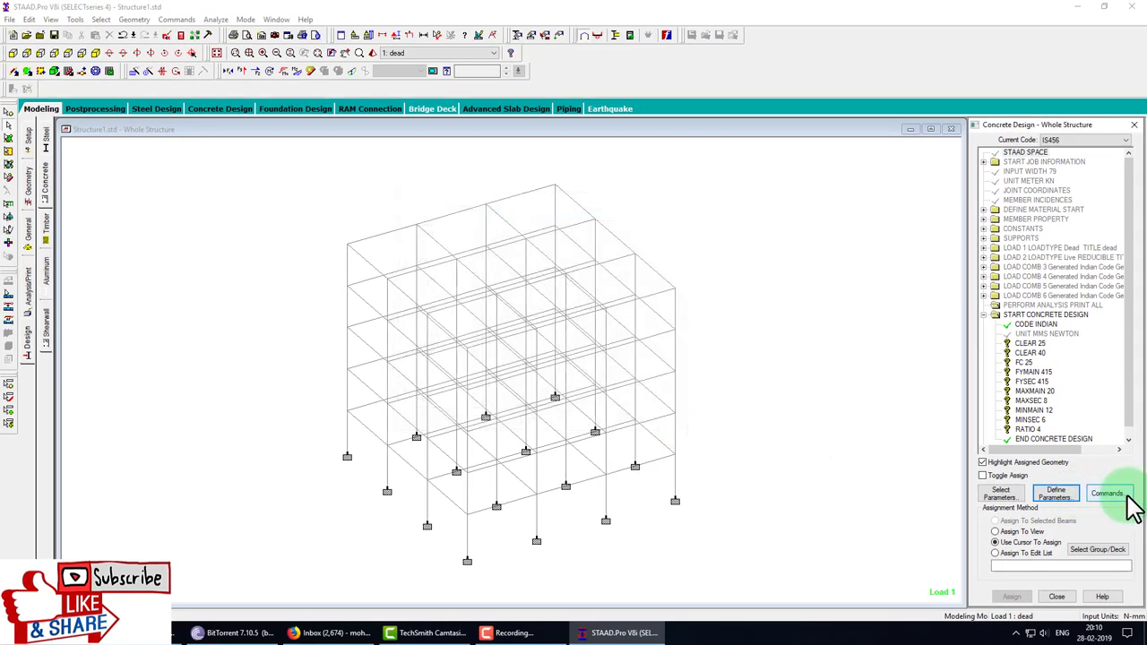
pyautogui.click(1110, 494)
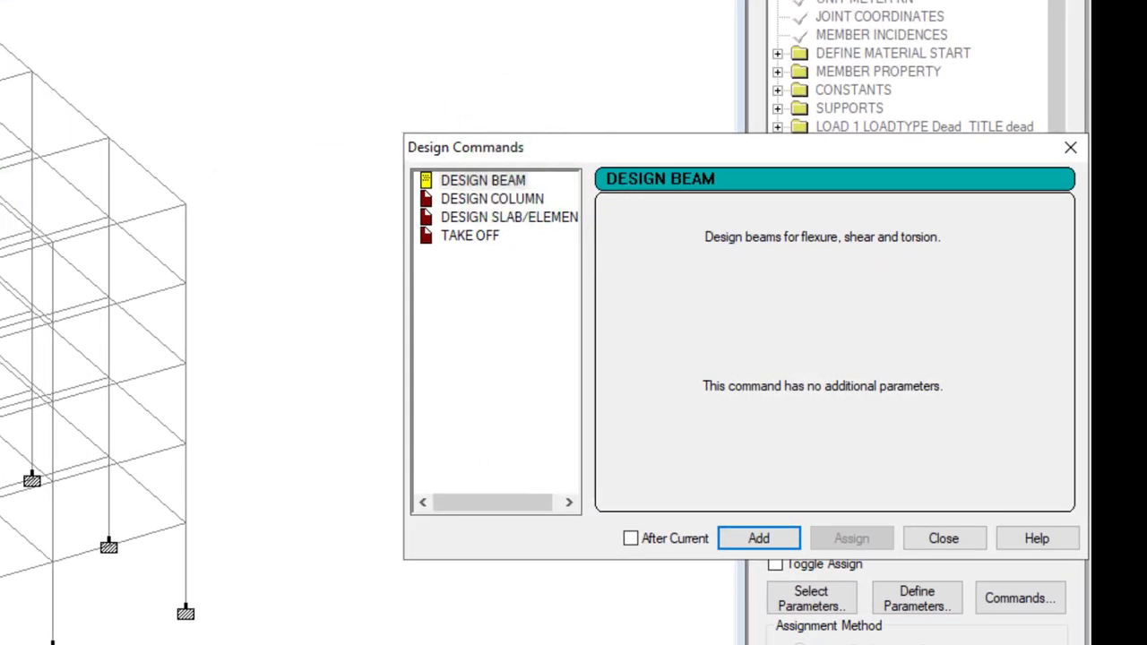
pyautogui.click(543, 199)
pyautogui.click(744, 538)
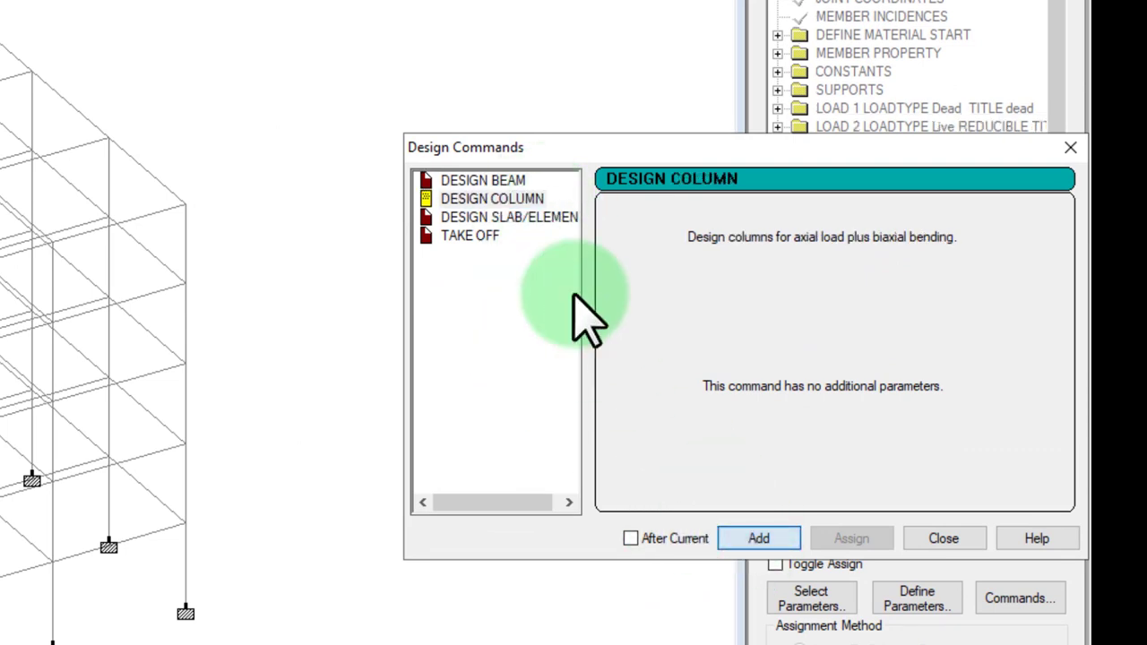
pyautogui.click(522, 220)
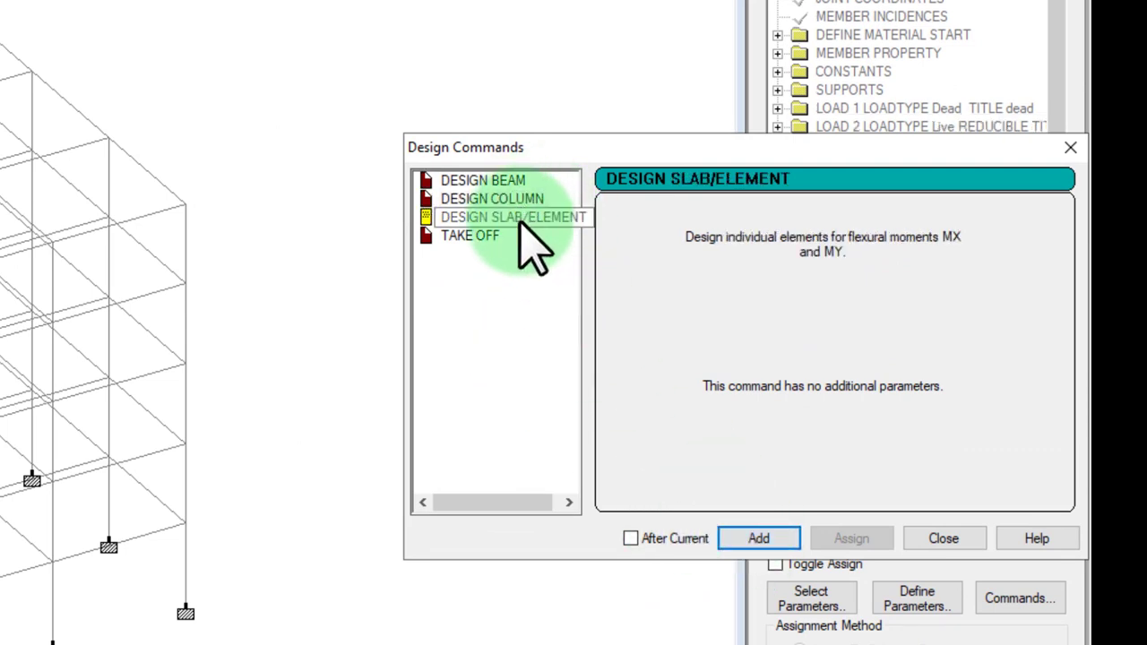
pyautogui.click(475, 237)
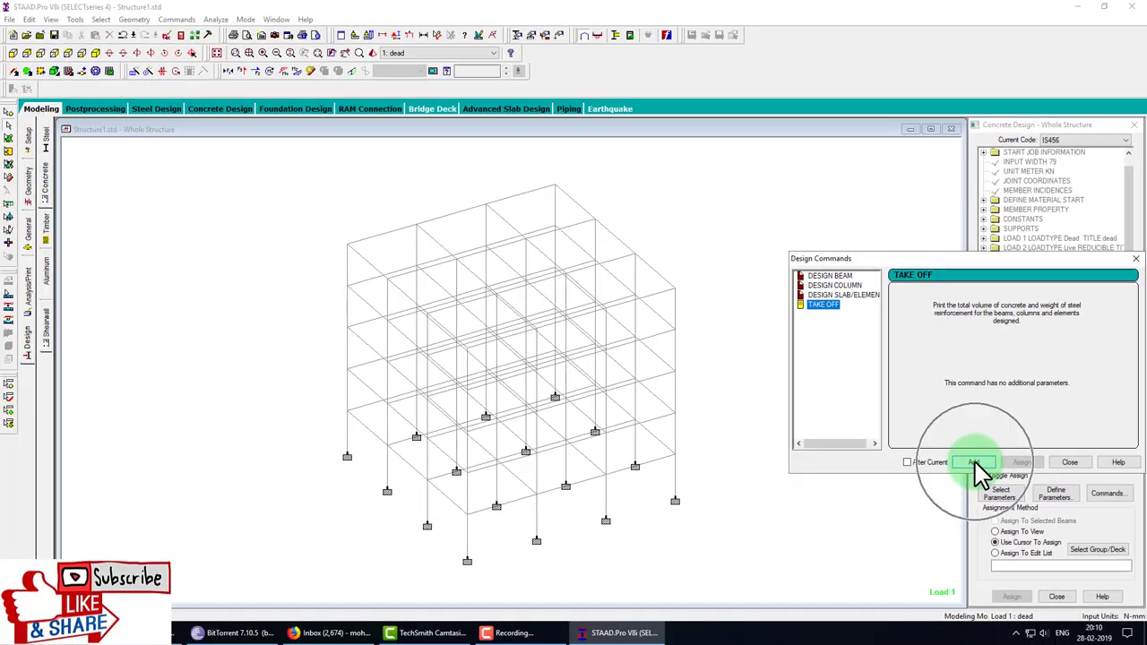
pyautogui.click(1069, 463)
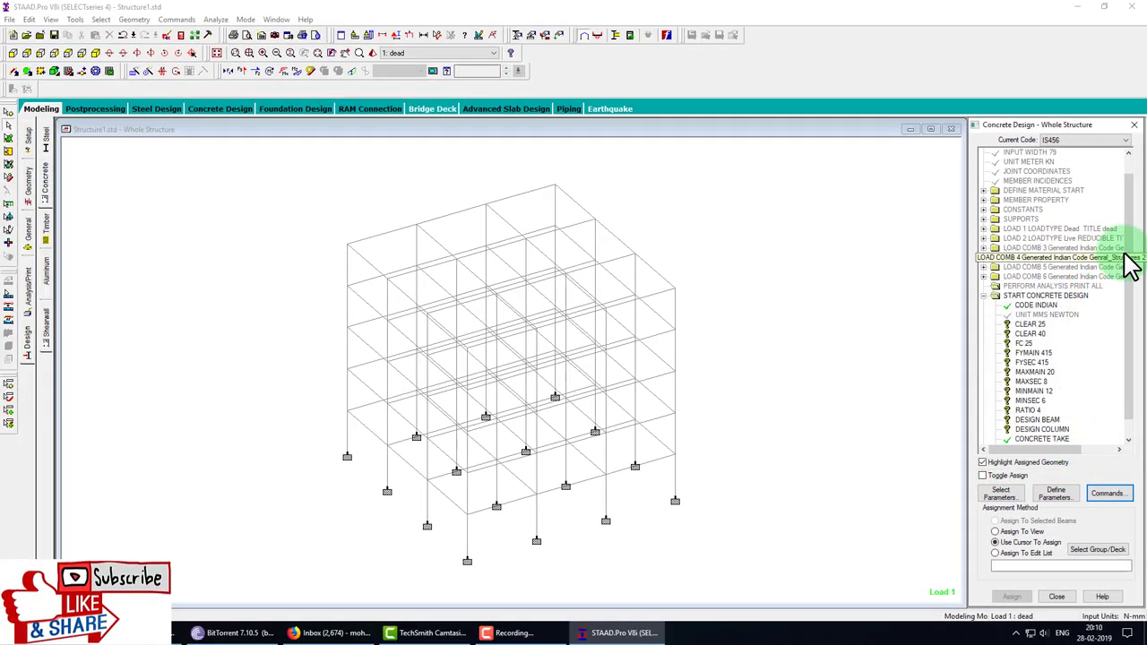
pyautogui.scroll(-1, 1080, 312)
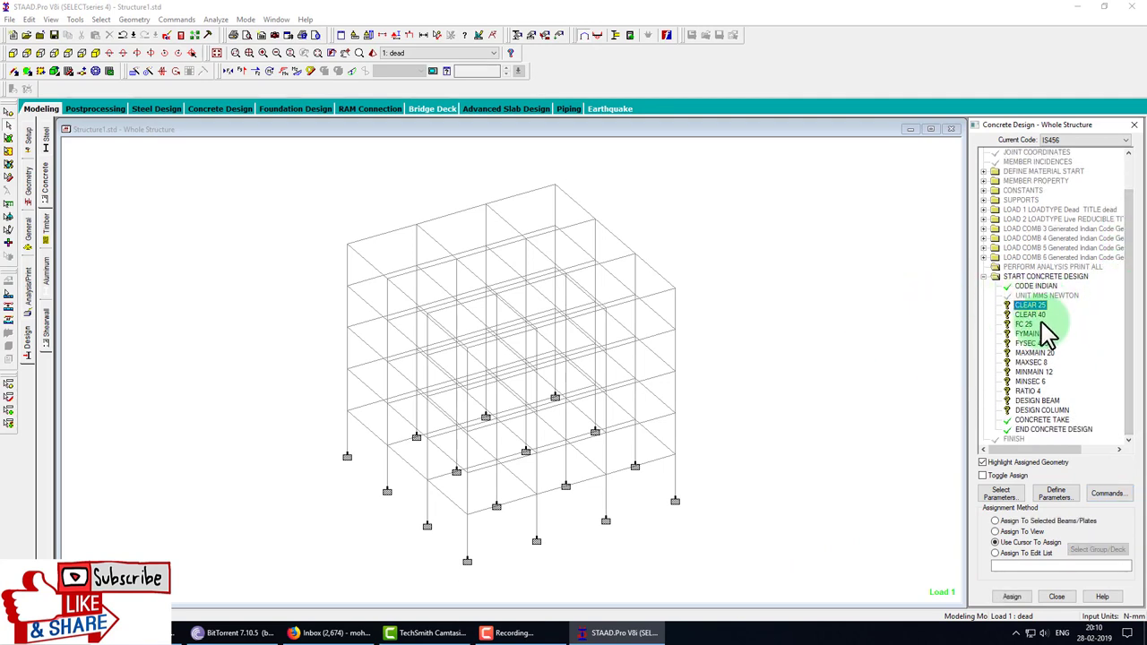
pyautogui.moveTo(1006, 313); pyautogui.dragTo(650, 265)
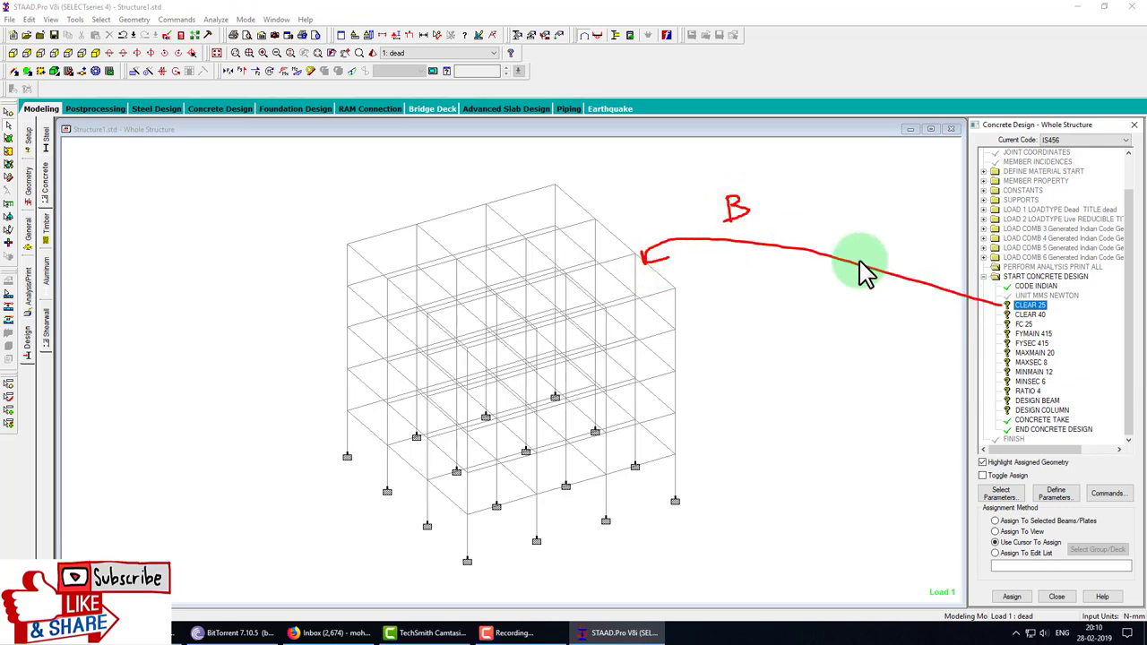
pyautogui.moveTo(353, 239); pyautogui.dragTo(485, 200)
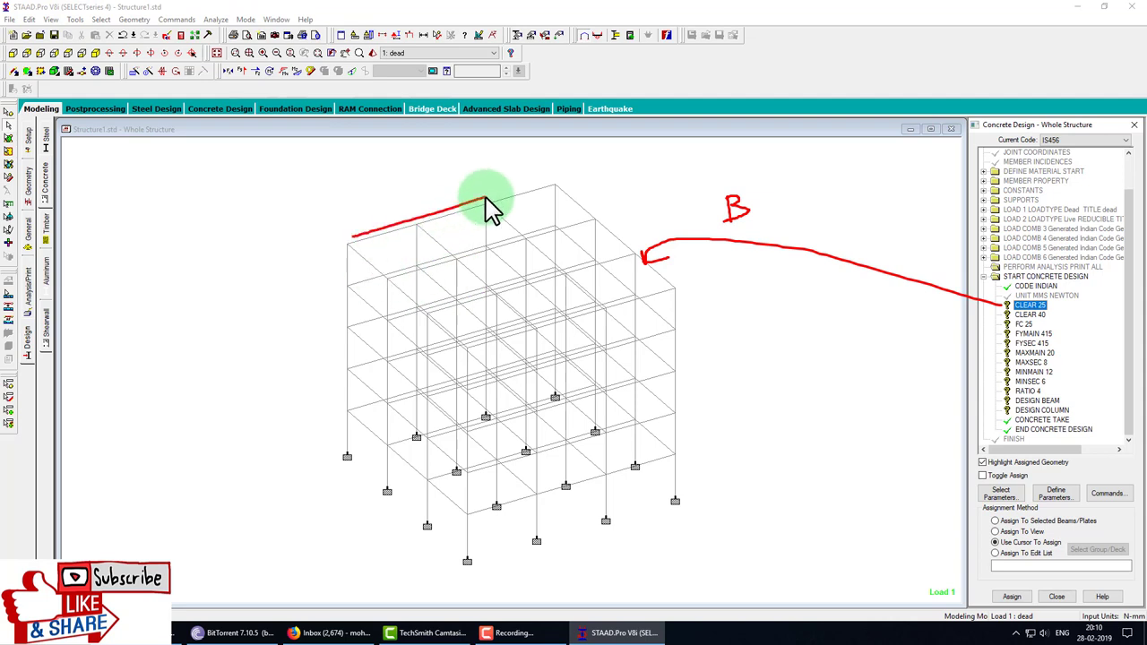
pyautogui.moveTo(333, 253); pyautogui.dragTo(435, 348)
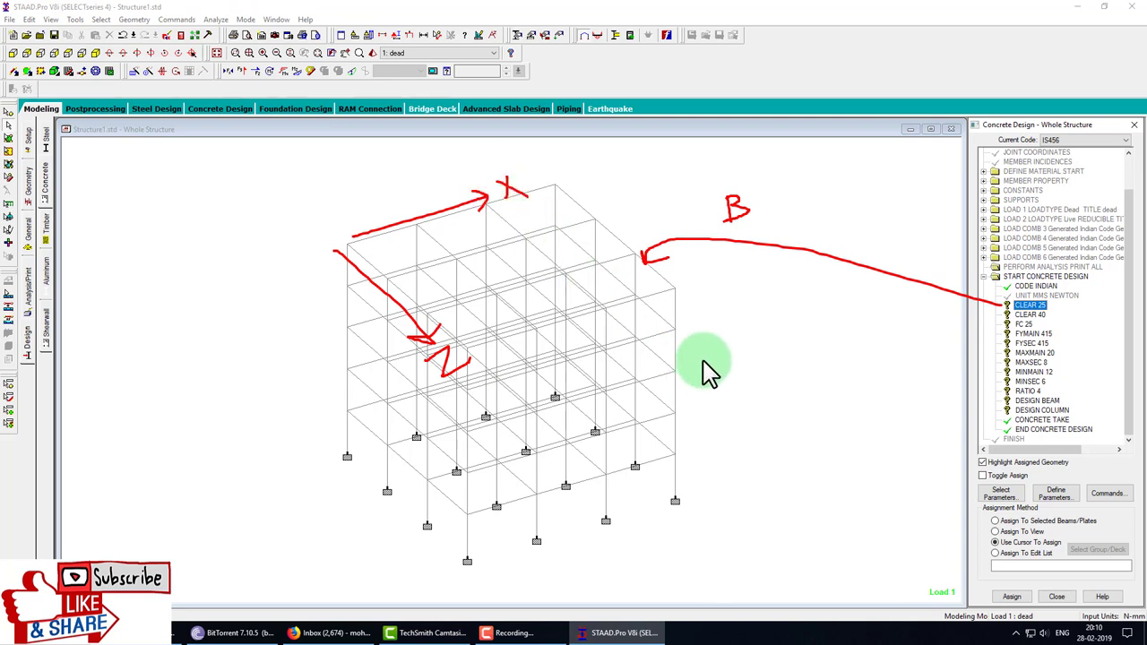
pyautogui.moveTo(688, 296); pyautogui.dragTo(686, 505)
pyautogui.press('Escape')
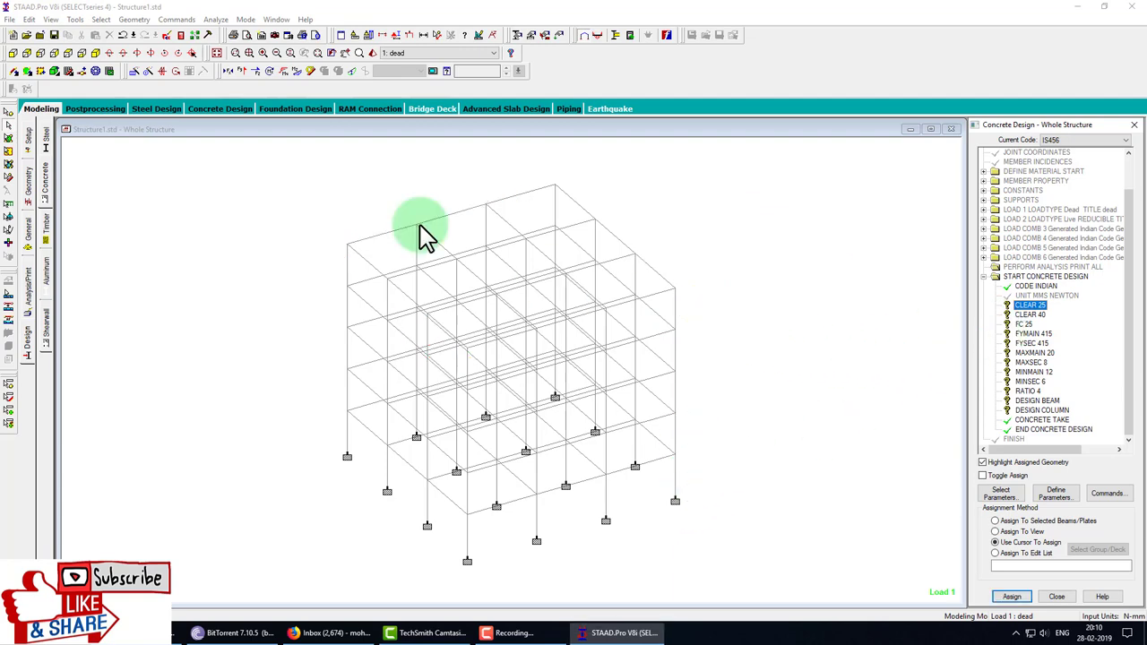
# Assign CLEAR 25 to all beams parallel to X and Z
pyautogui.click(100, 19)
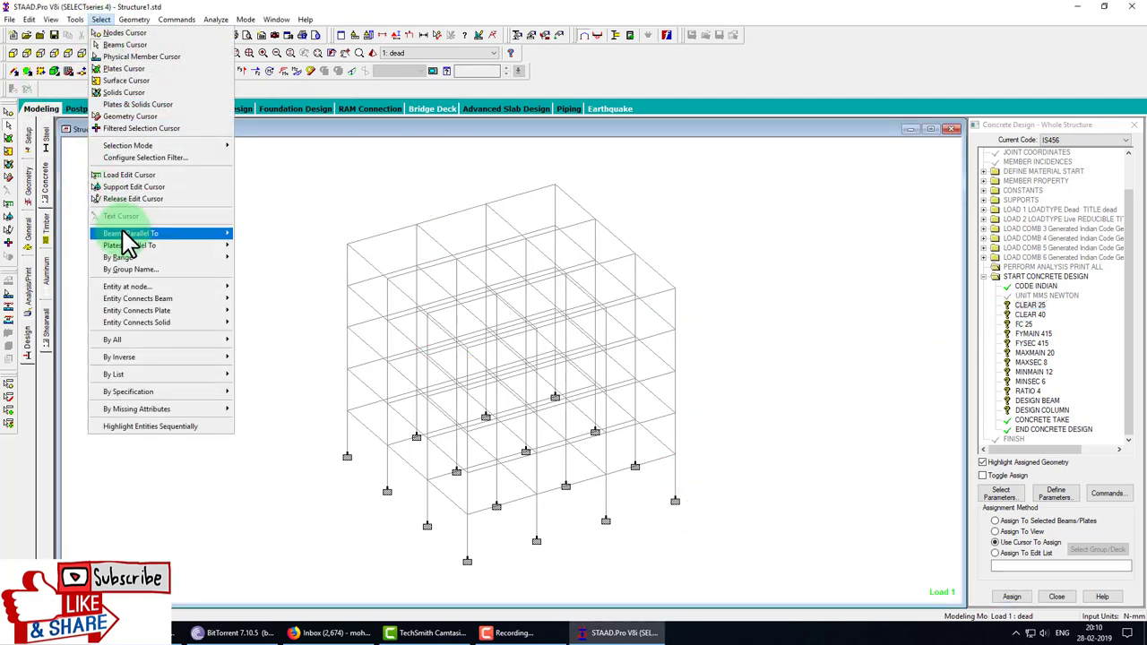
pyautogui.click(260, 234)
pyautogui.click(104, 21)
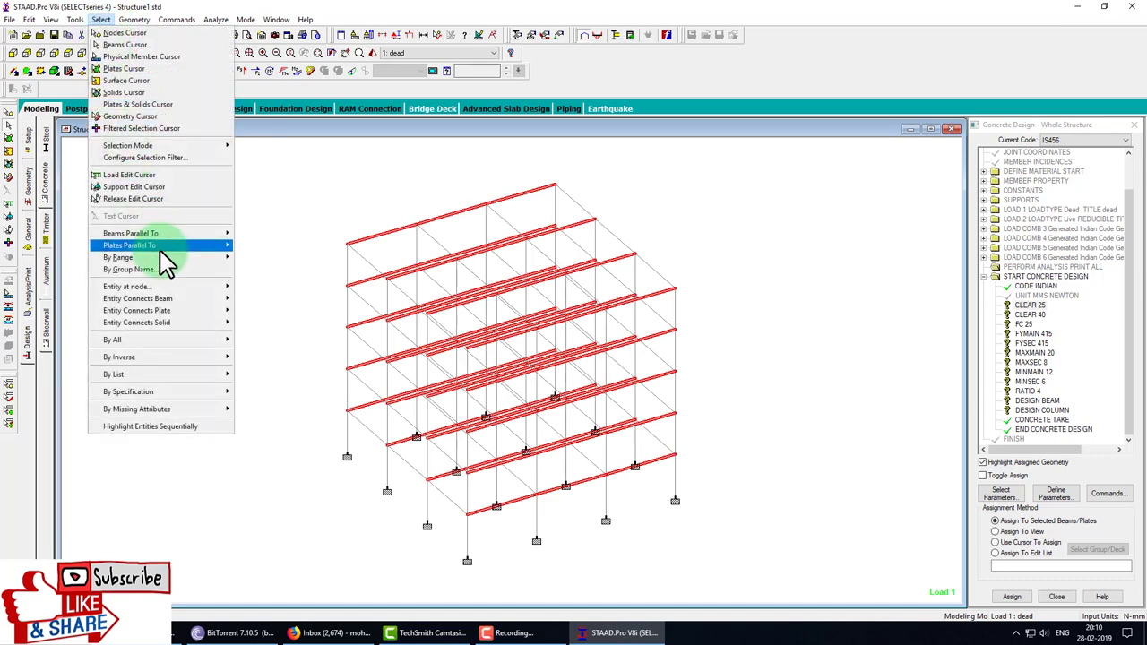
pyautogui.moveTo(131, 233)
pyautogui.click(263, 260)
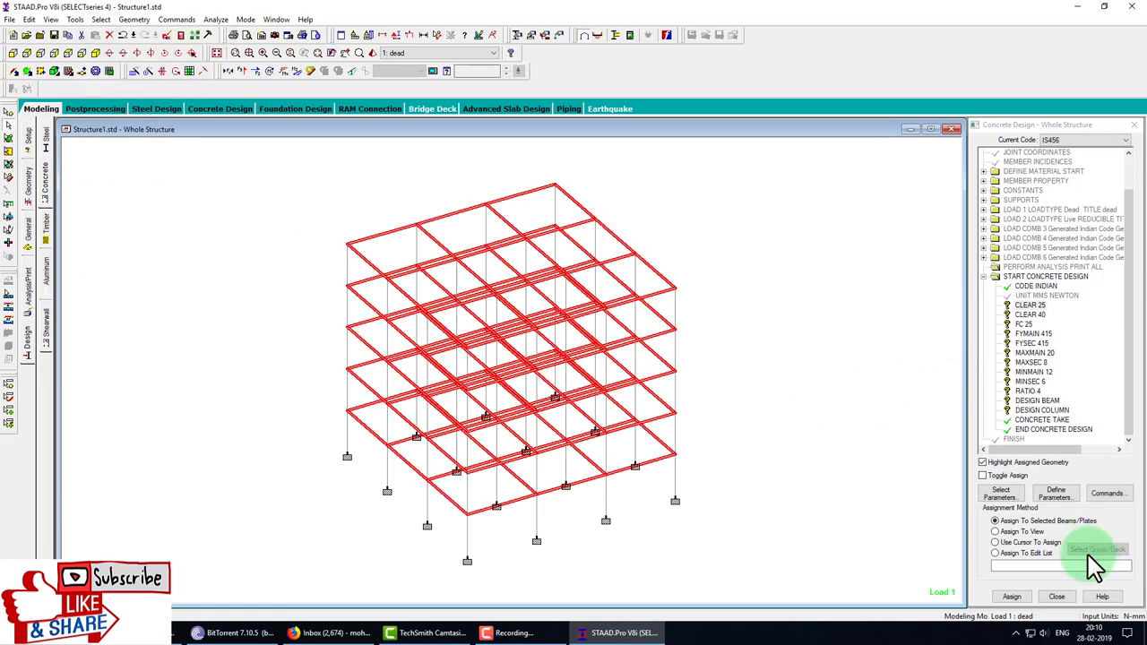
pyautogui.click(1012, 597)
pyautogui.click(1078, 404)
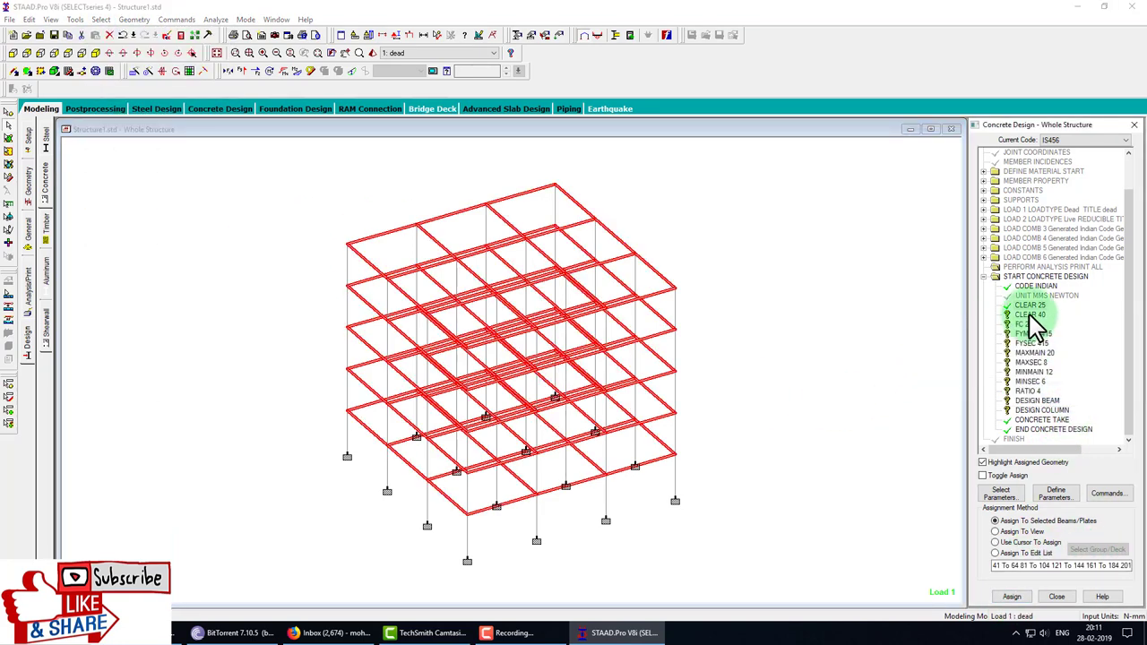
# Assign CLEAR 40 to all vertical columns
pyautogui.click(1030, 315)
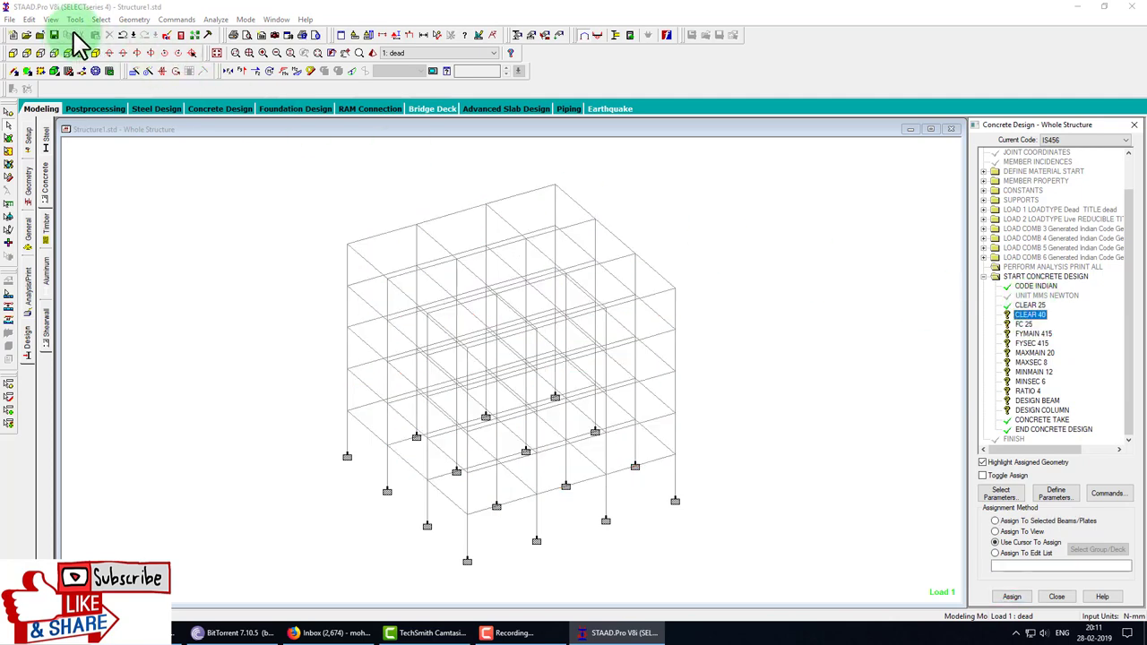
pyautogui.click(101, 19)
pyautogui.moveTo(131, 233)
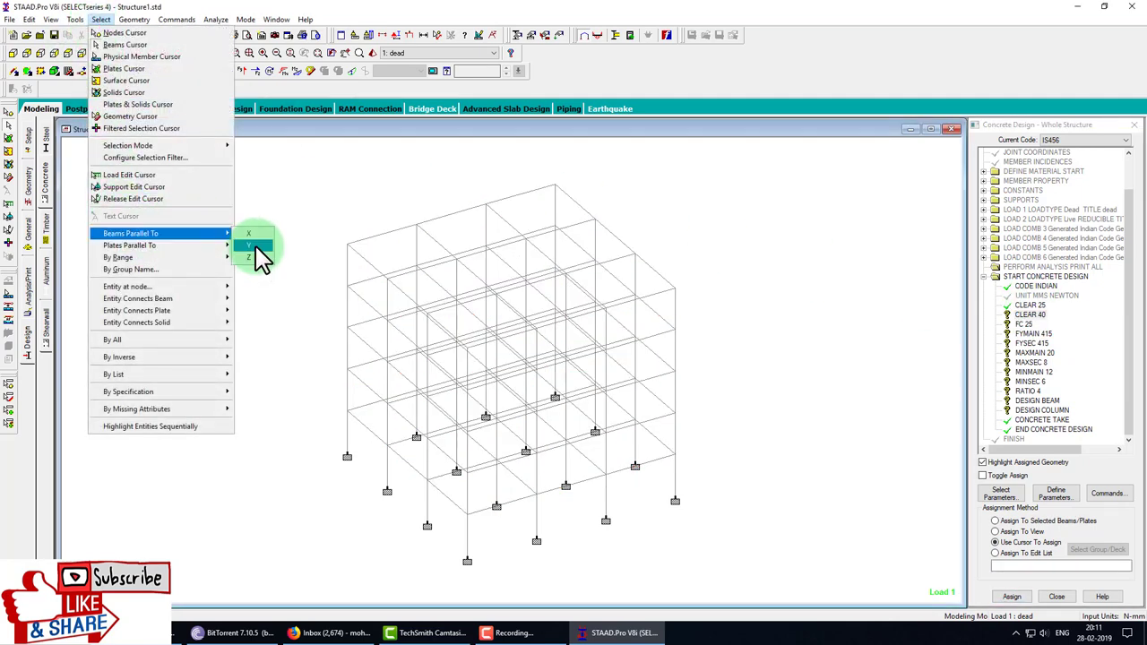
pyautogui.click(255, 246)
pyautogui.click(1027, 599)
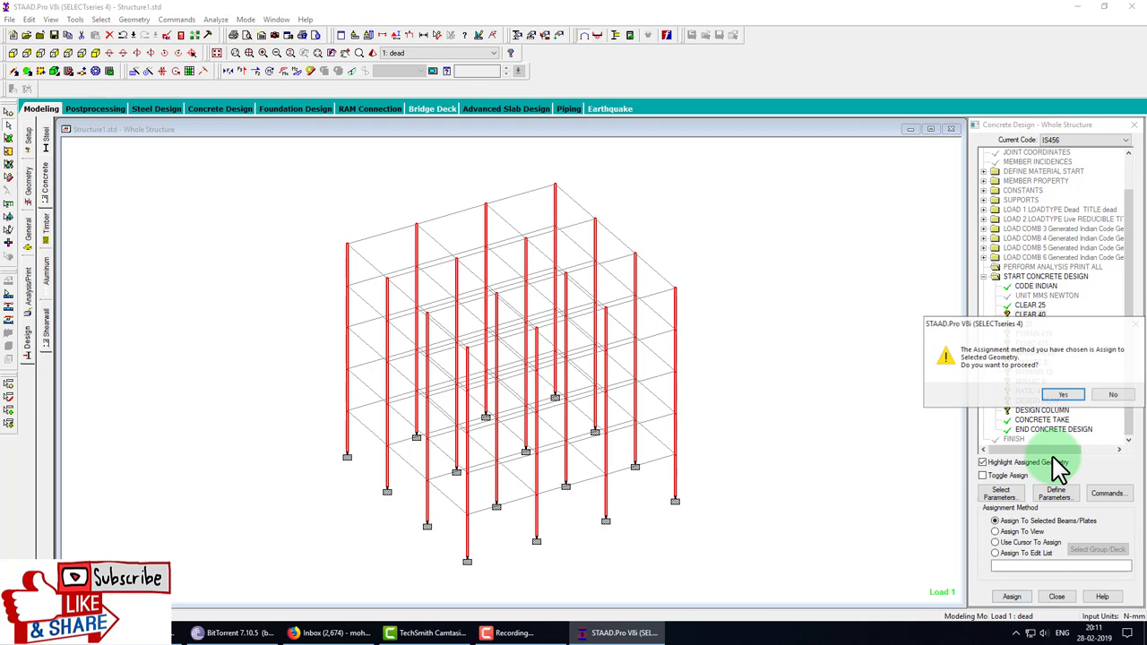
pyautogui.click(1075, 392)
# Assign FC 25, FYMAIN 415 and FYSEC 415 to every member in view
pyautogui.click(1025, 324)
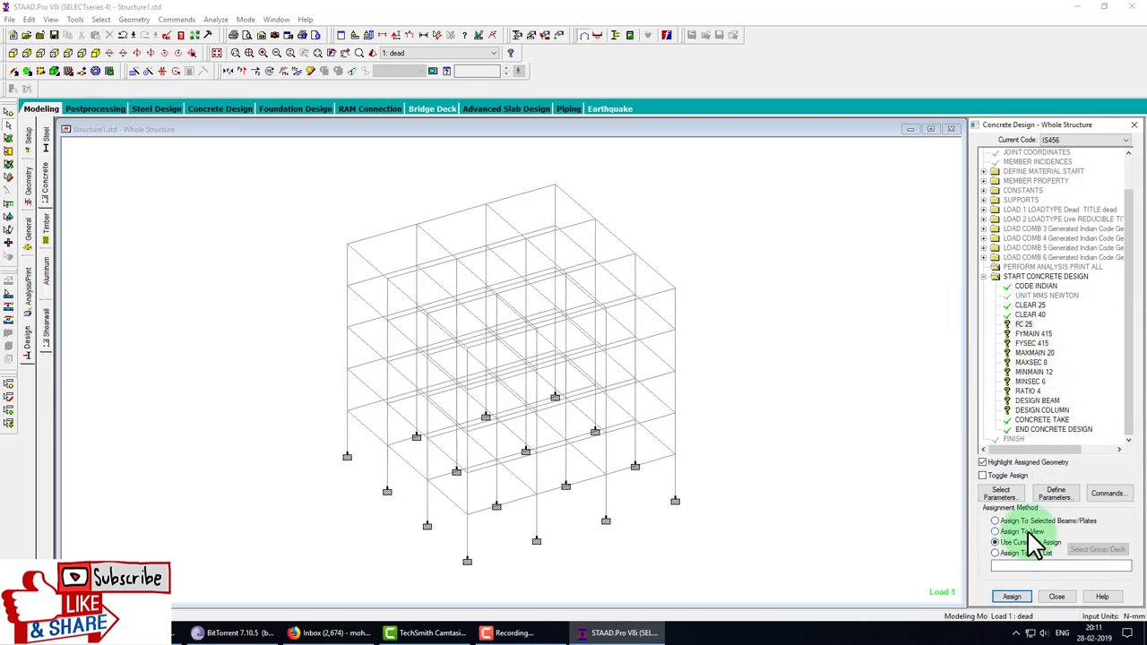
pyautogui.click(1012, 597)
pyautogui.click(1064, 395)
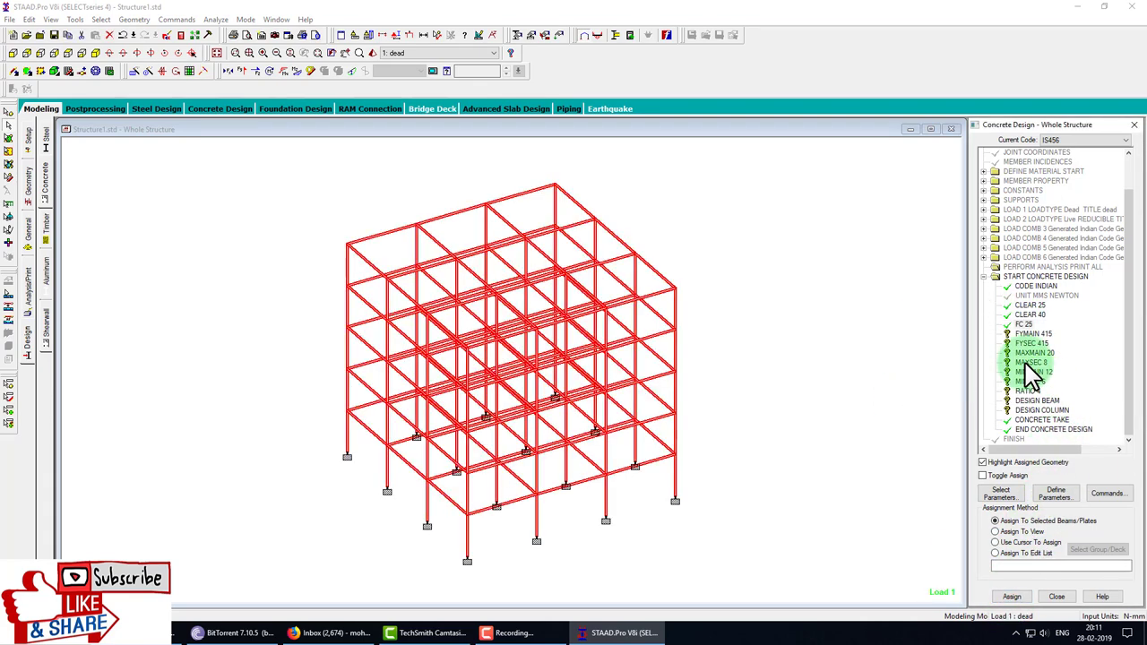
pyautogui.click(1031, 339)
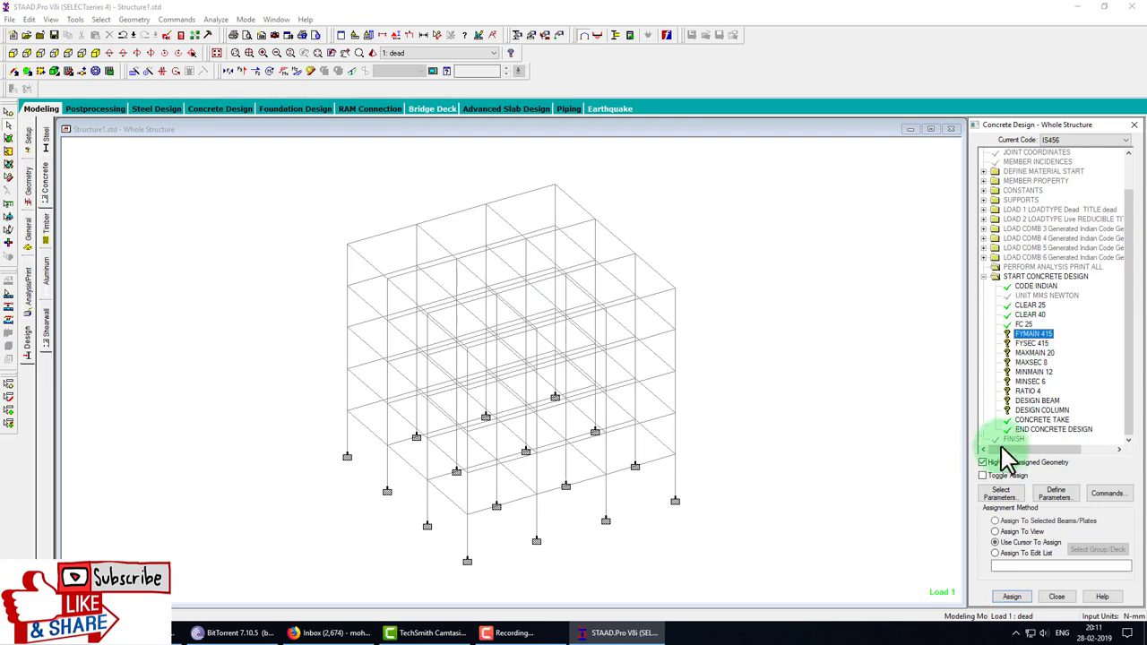
pyautogui.click(1012, 597)
pyautogui.click(1061, 391)
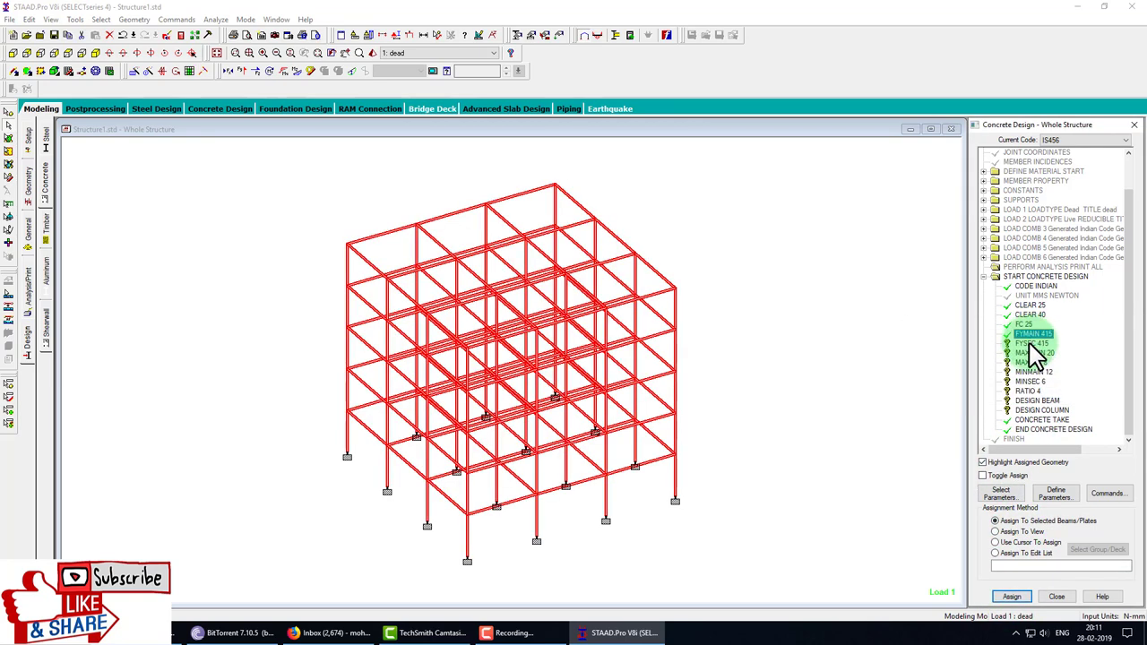
pyautogui.click(1033, 345)
pyautogui.click(1012, 597)
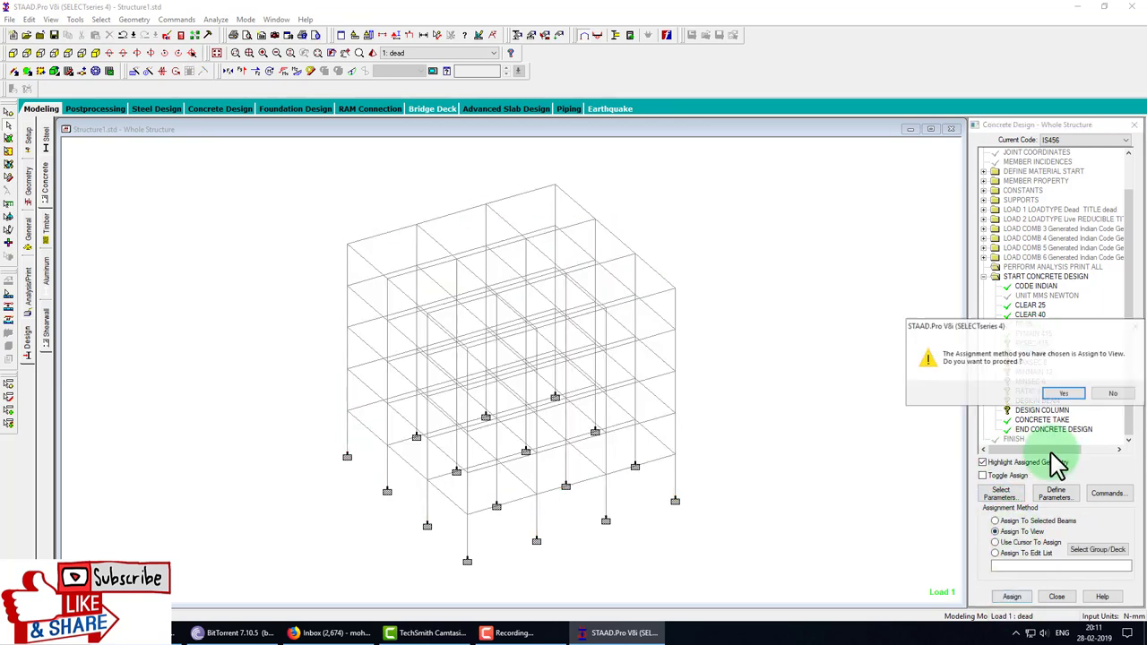
pyautogui.click(1066, 391)
# Assign MAXMAIN 20, MAXSEC 8 and MINMAIN 12 to every member in view
pyautogui.click(1035, 353)
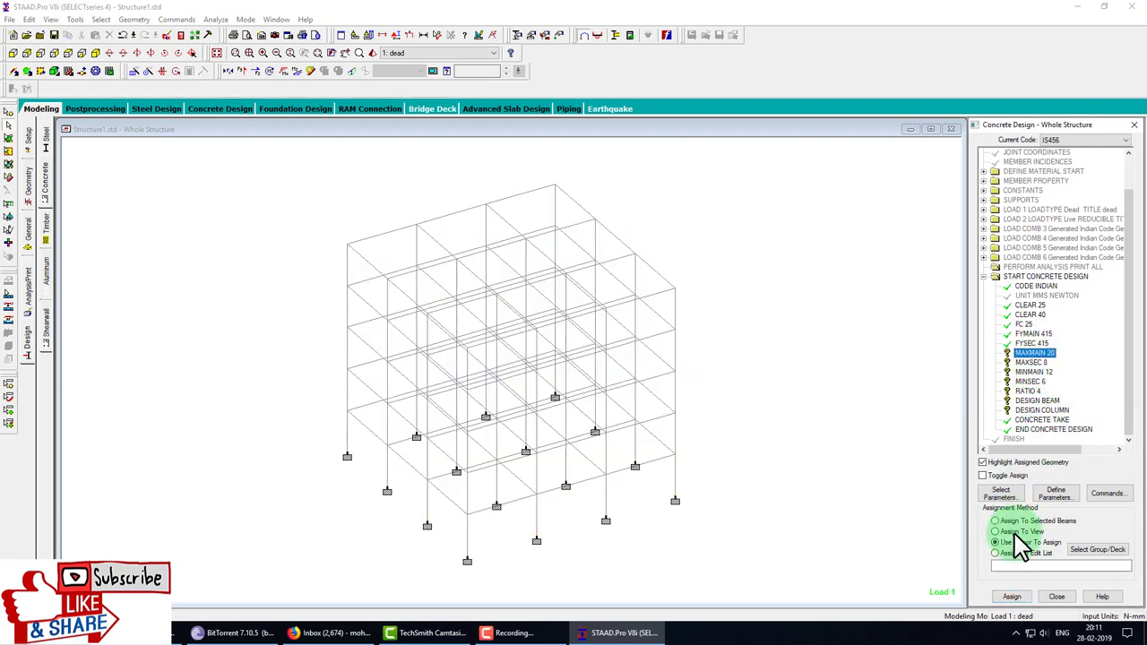
pyautogui.click(1012, 597)
pyautogui.click(1065, 393)
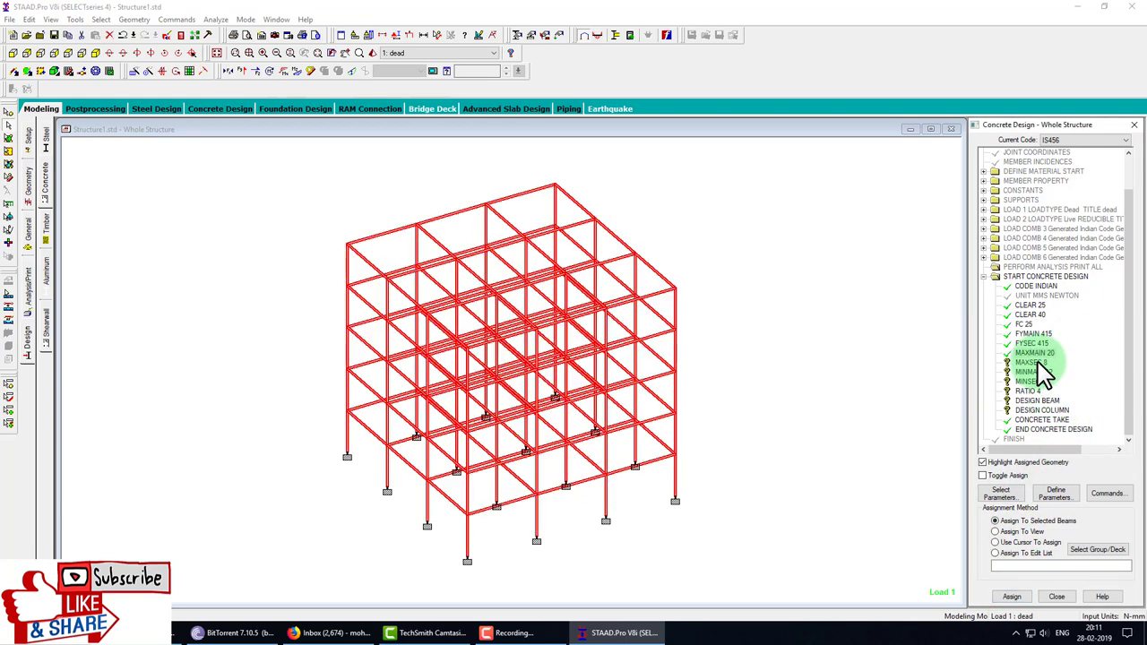
pyautogui.click(1031, 362)
pyautogui.click(1010, 597)
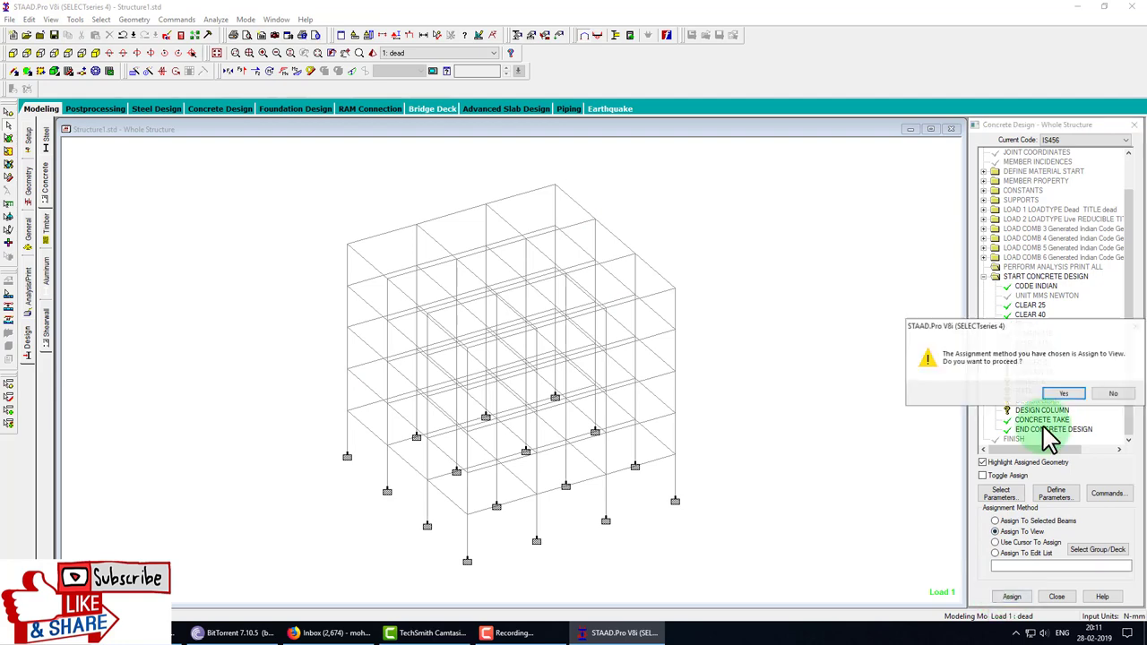
pyautogui.click(1063, 394)
pyautogui.click(1034, 372)
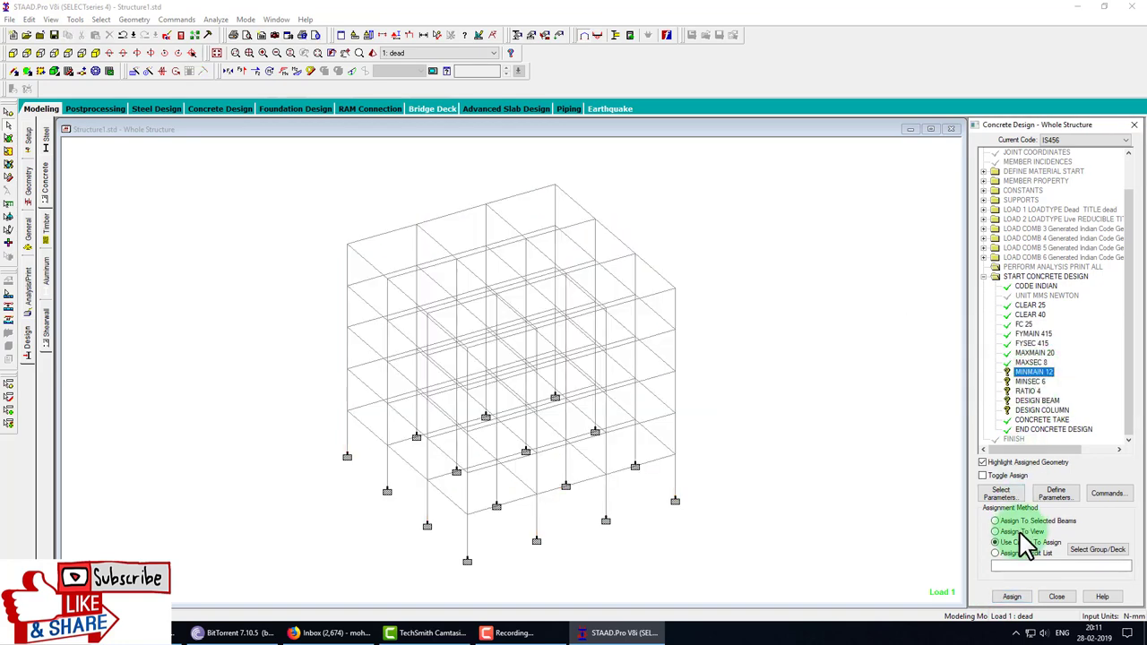
pyautogui.click(1010, 598)
pyautogui.click(1056, 399)
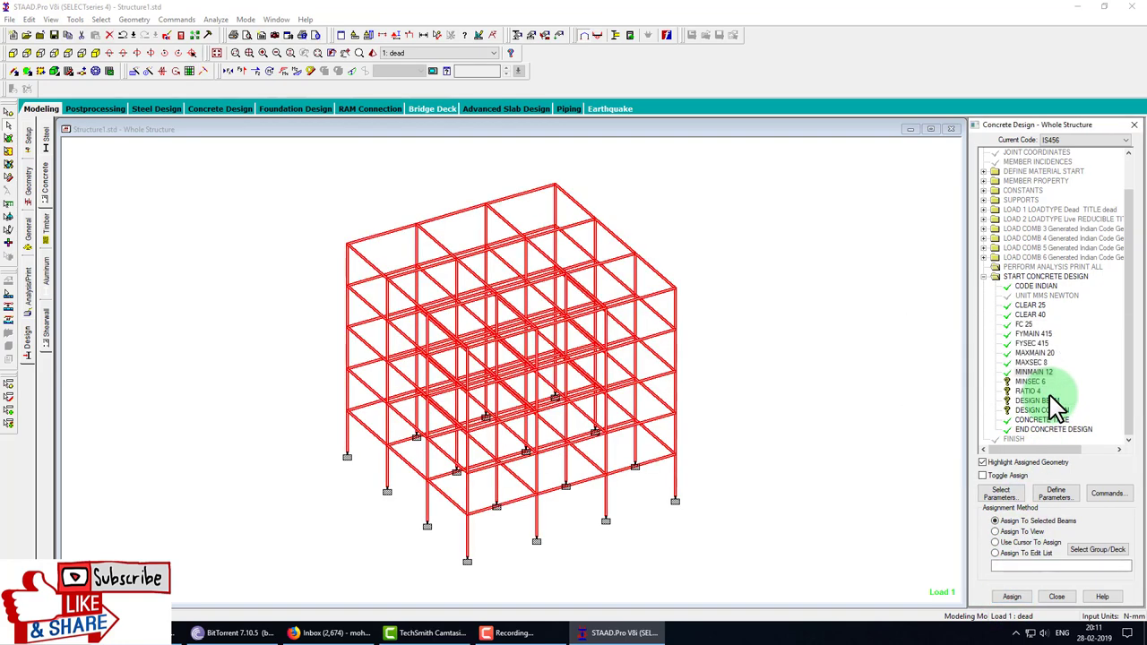
# Assign MINSEC 6 and RATIO 4 to the whole structure
pyautogui.click(1031, 381)
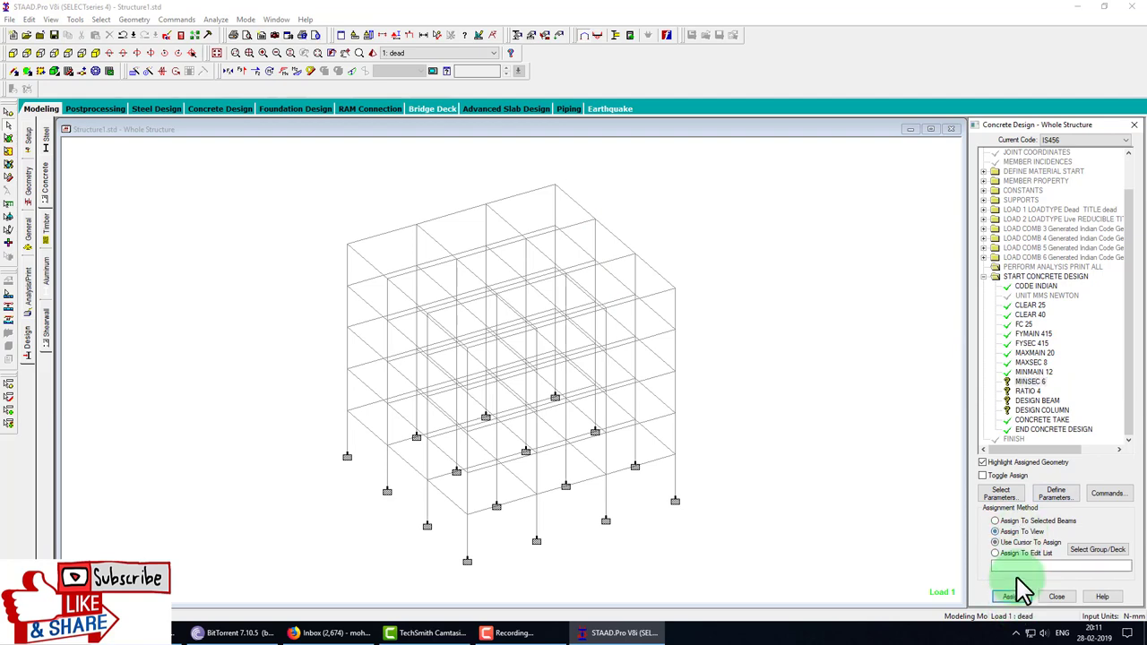
pyautogui.click(1022, 591)
pyautogui.click(1063, 402)
pyautogui.click(1029, 392)
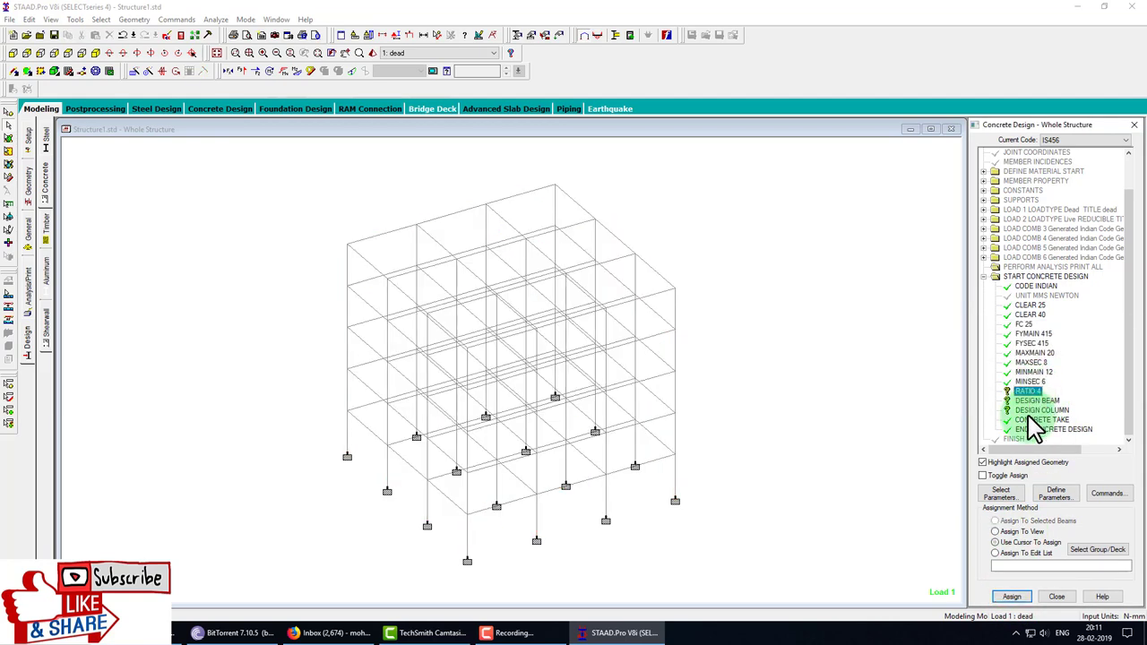
pyautogui.click(1013, 598)
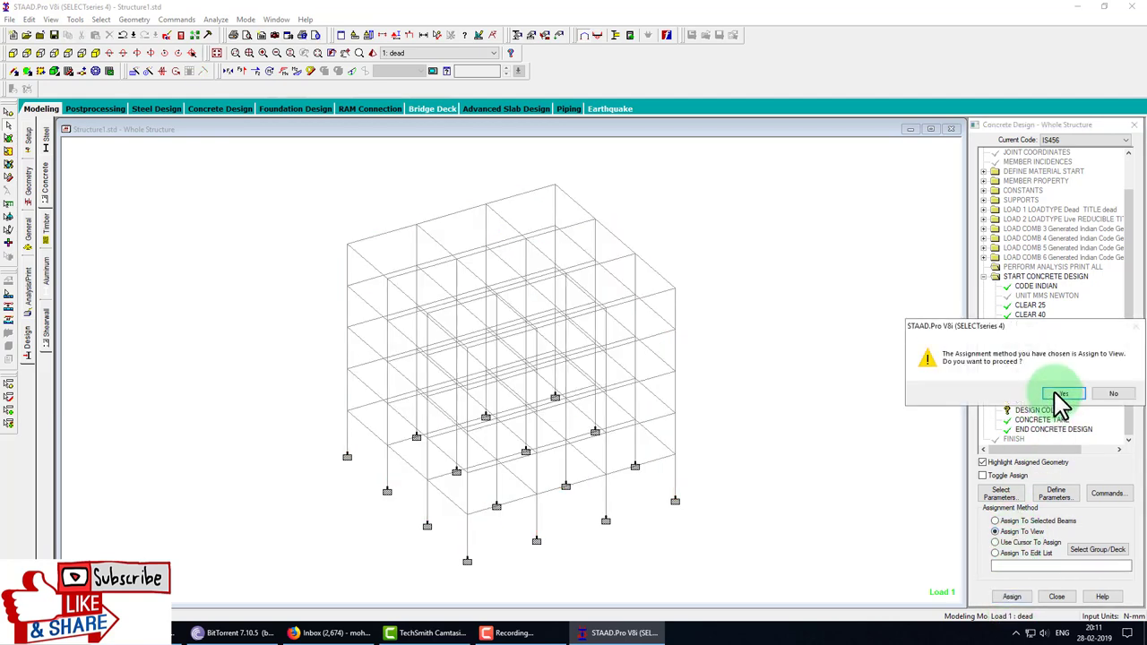
pyautogui.click(1062, 394)
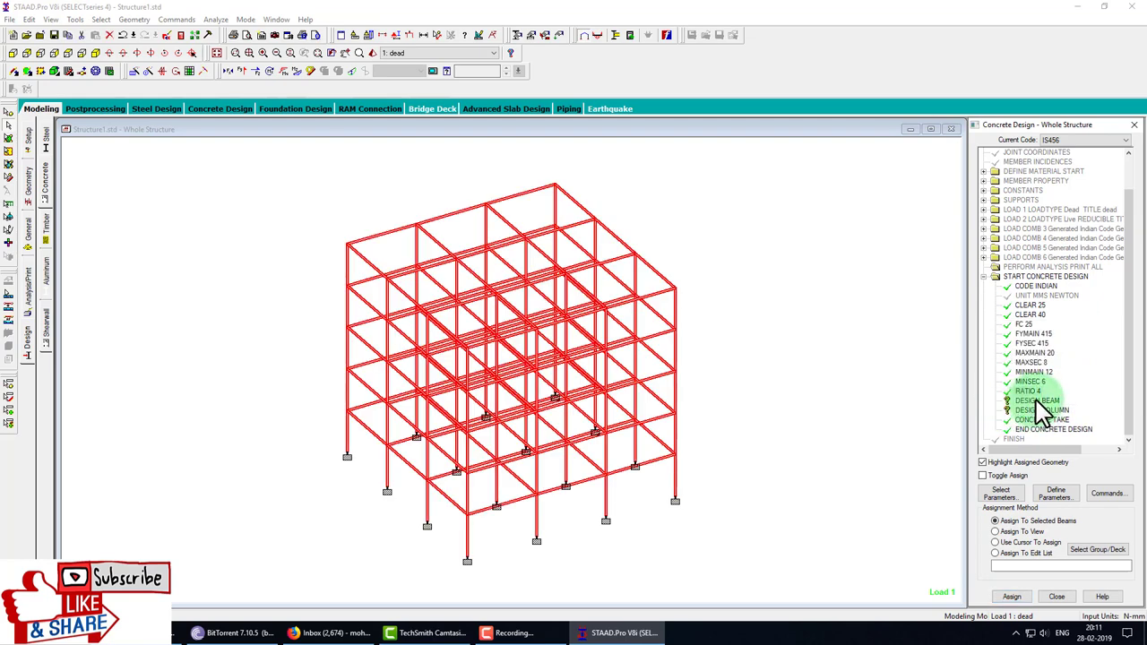
pyautogui.click(1038, 401)
pyautogui.click(99, 19)
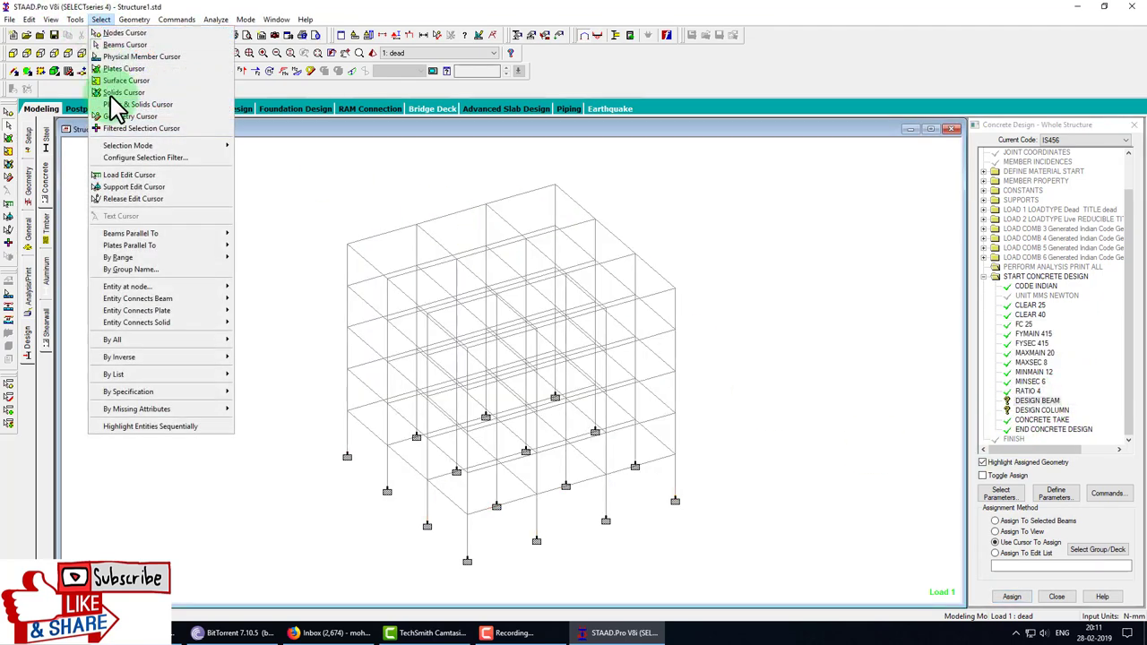
pyautogui.moveTo(131, 233)
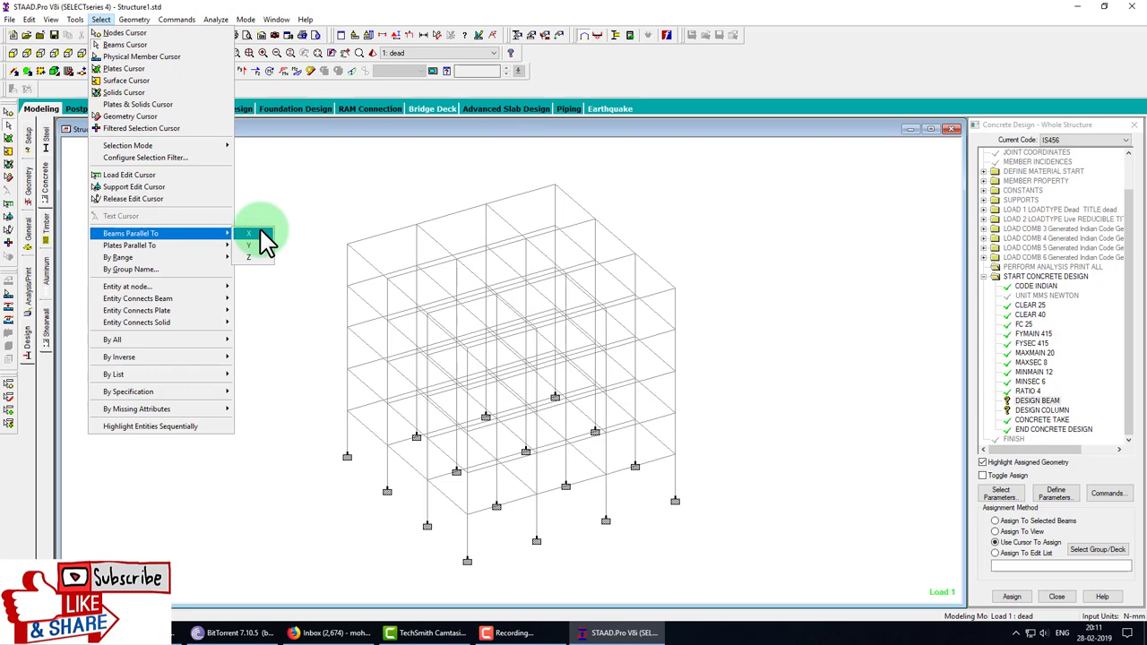
# Assign DESIGN BEAM to all beams parallel to X and Z
pyautogui.click(250, 235)
pyautogui.click(101, 19)
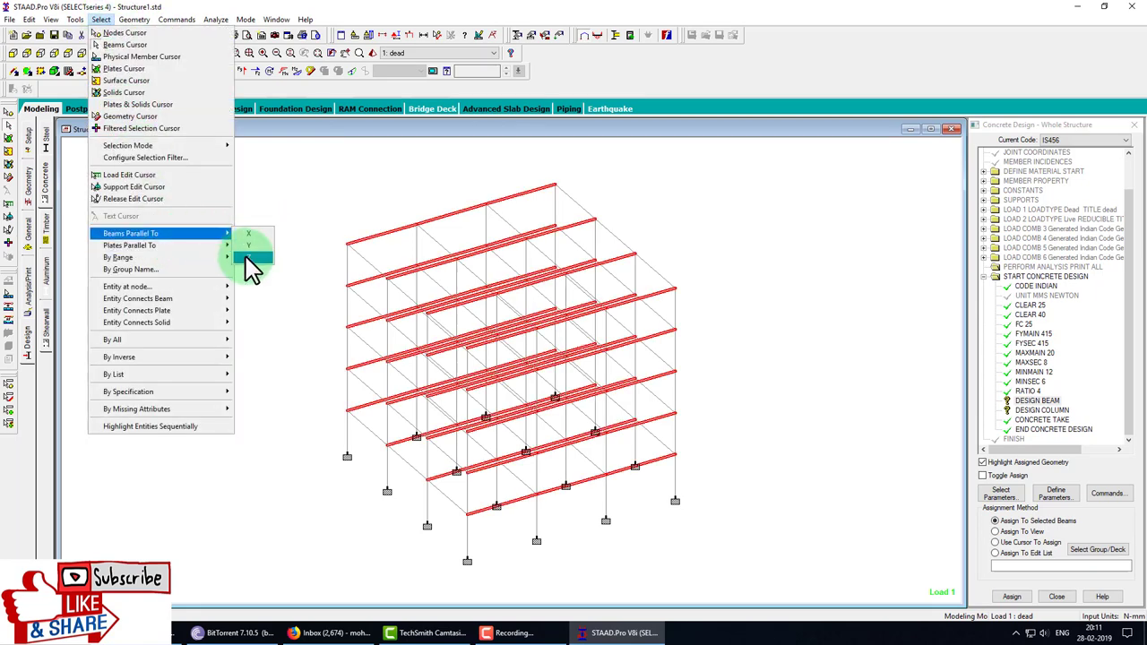
pyautogui.click(250, 258)
pyautogui.click(1012, 597)
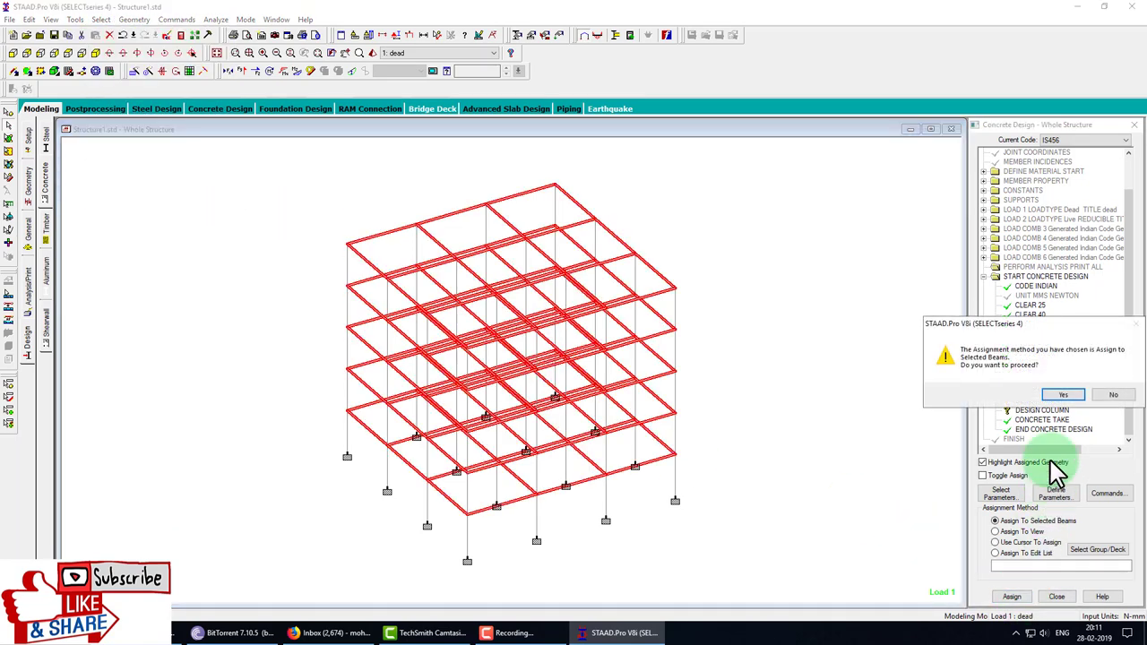
pyautogui.click(1062, 395)
# Assign DESIGN COLUMN to all vertical columns
pyautogui.click(100, 19)
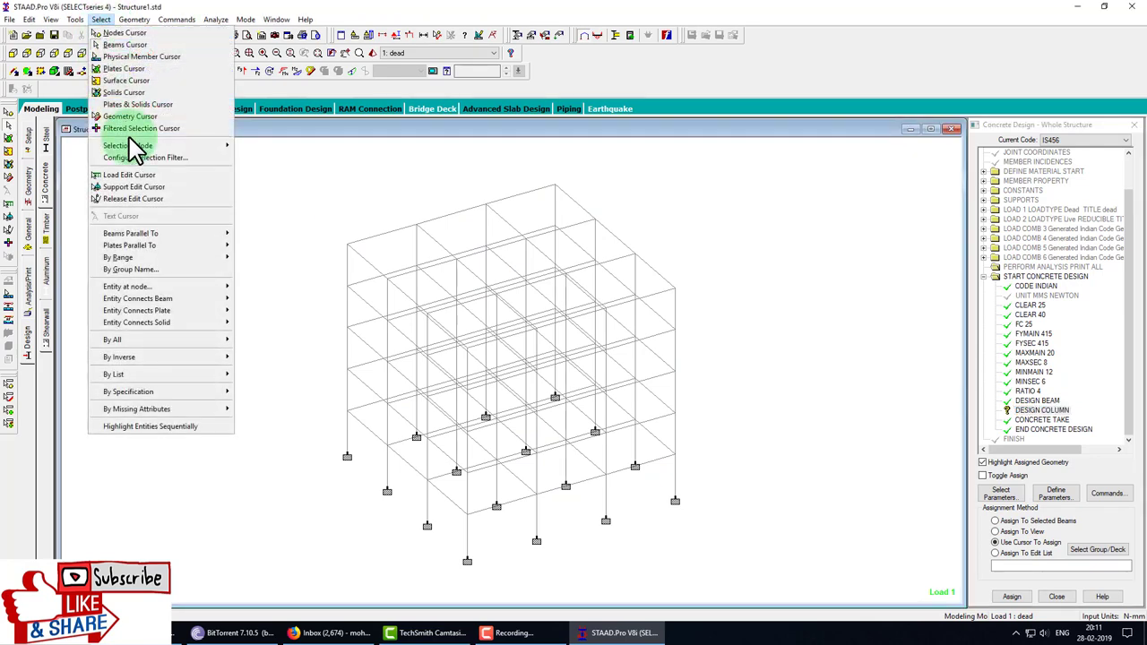
pyautogui.click(253, 244)
pyautogui.click(1012, 597)
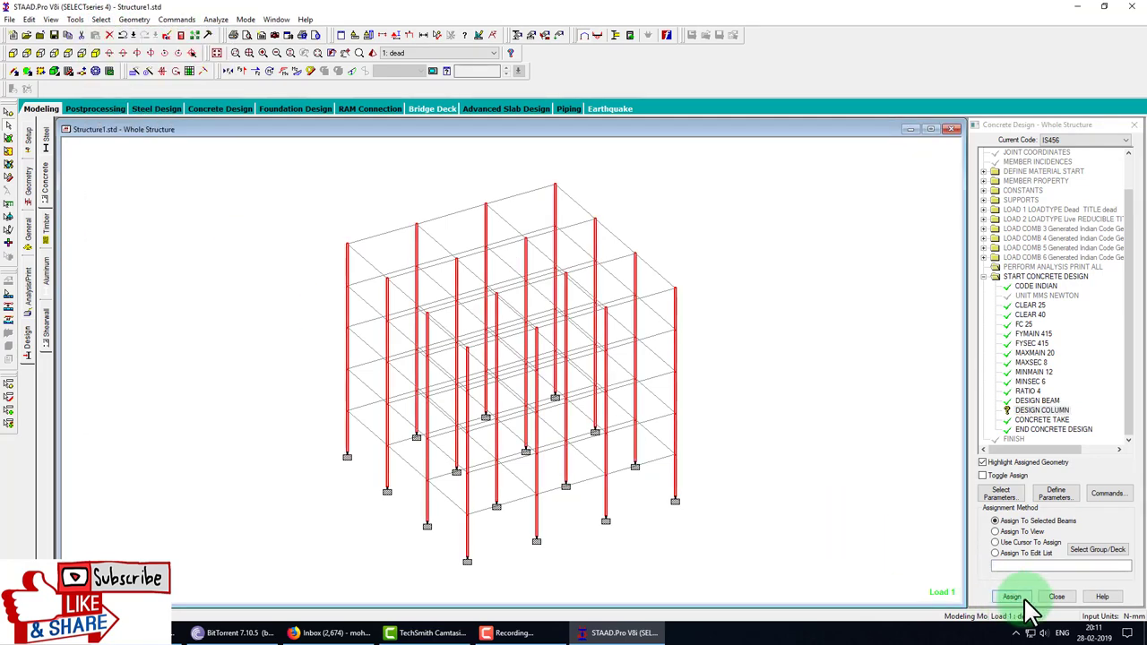
pyautogui.click(1063, 395)
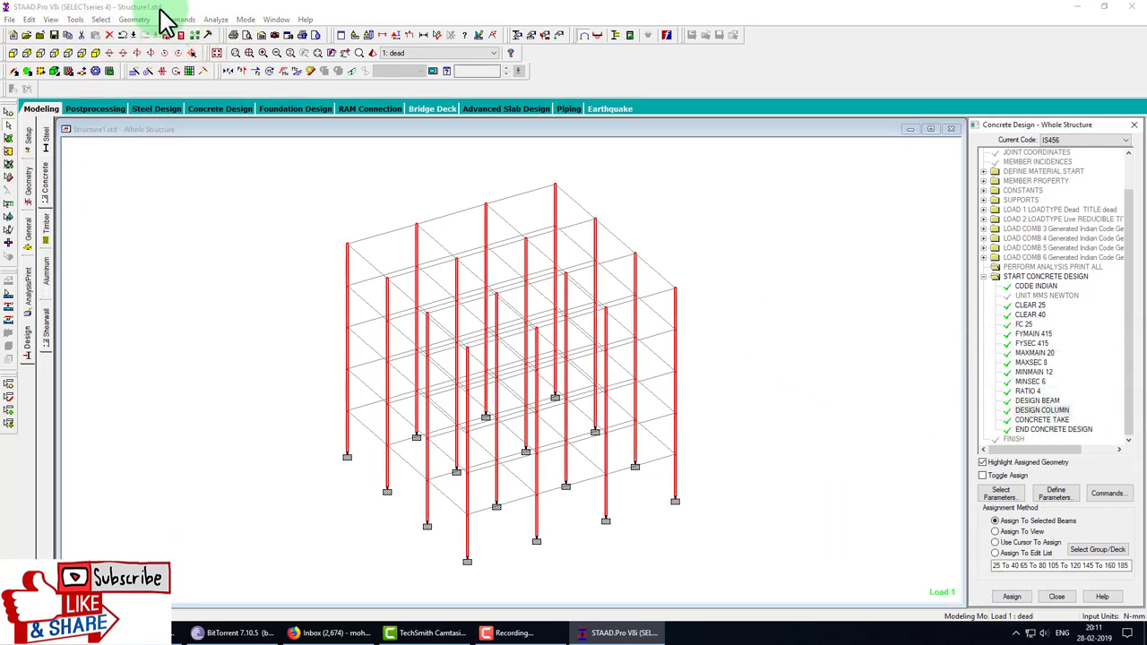
# Save the model and run the analysis and concrete design
pyautogui.click(215, 19)
pyautogui.click(225, 33)
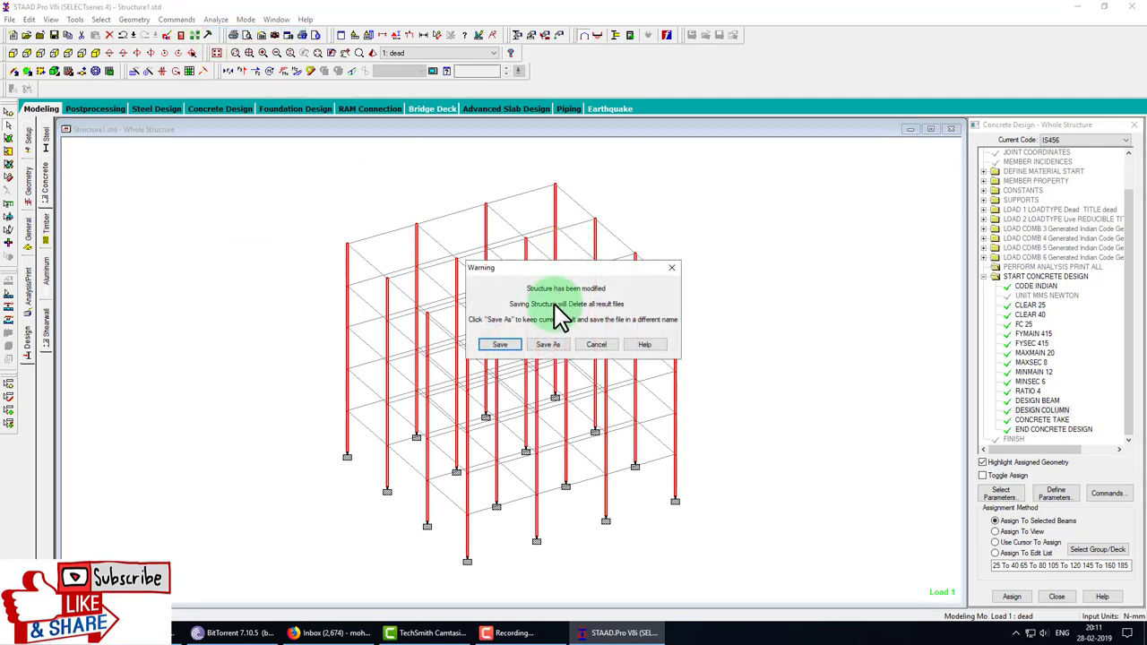
pyautogui.click(511, 349)
pyautogui.click(699, 442)
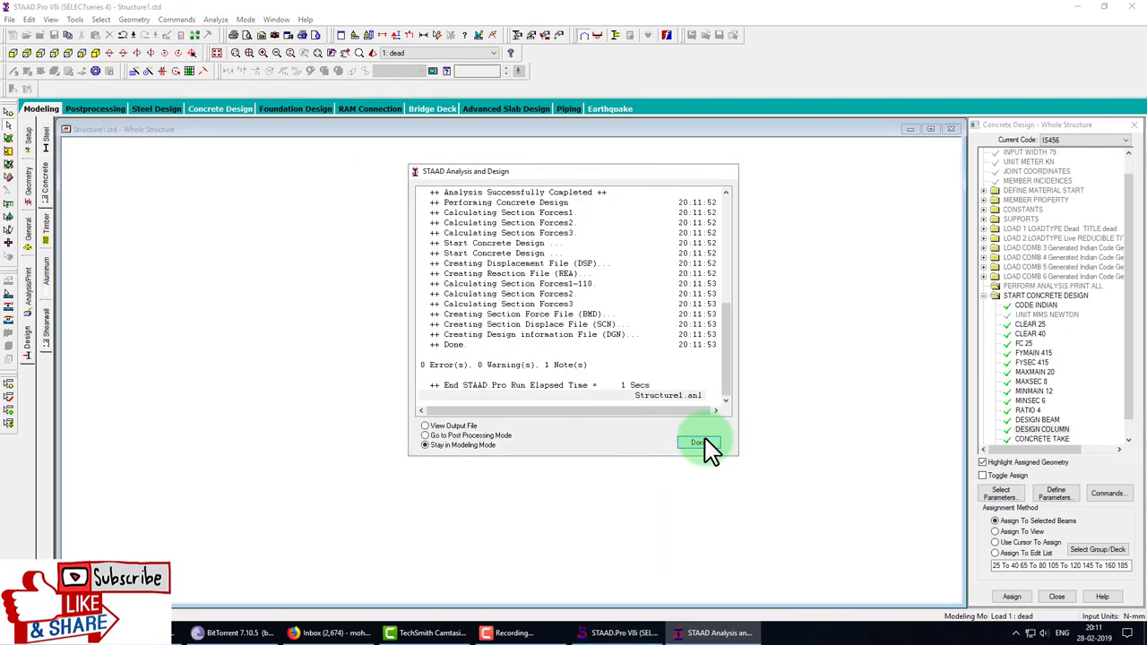
# Check the concrete design results of beam 201 and column 185
pyautogui.doubleClick(378, 244)
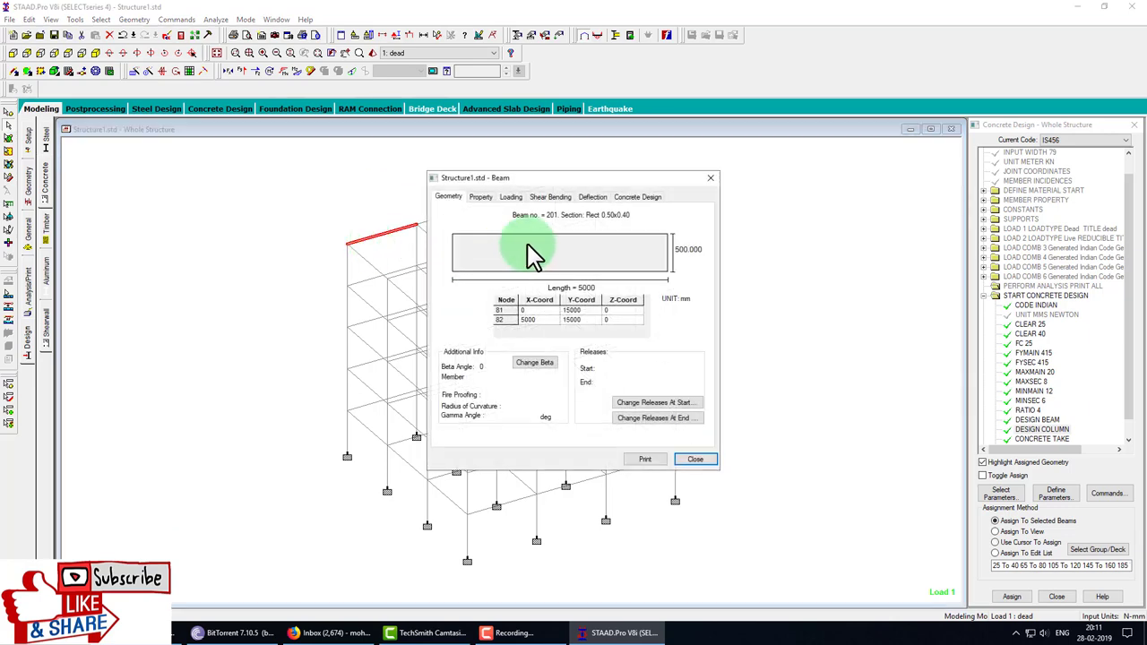
pyautogui.click(636, 199)
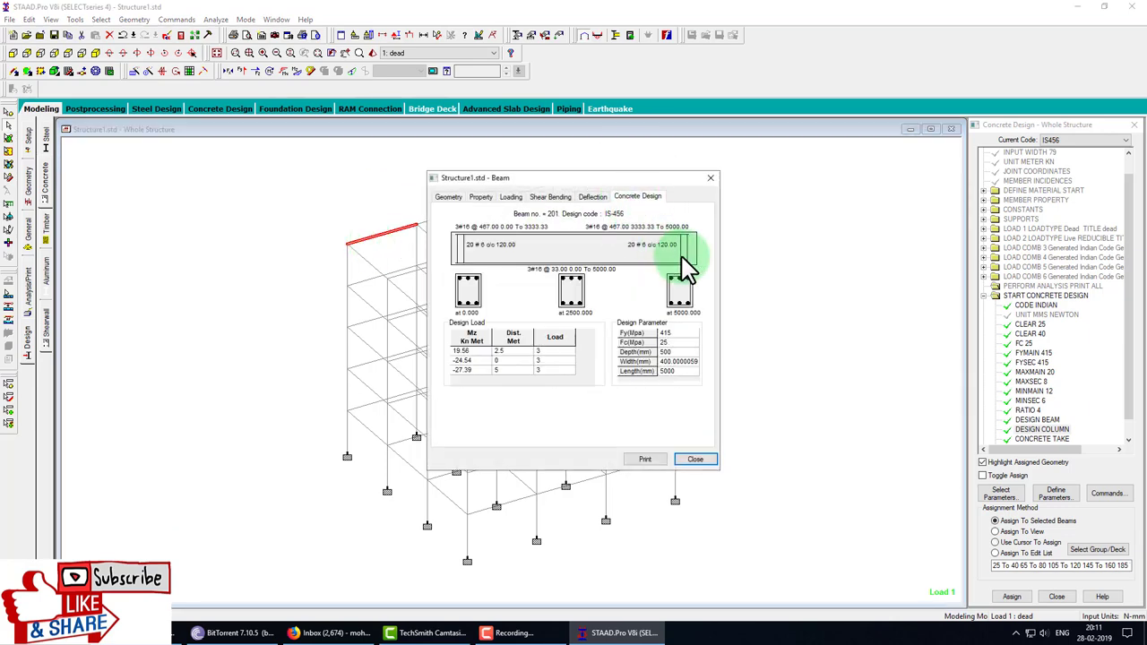
pyautogui.click(347, 269)
pyautogui.click(631, 199)
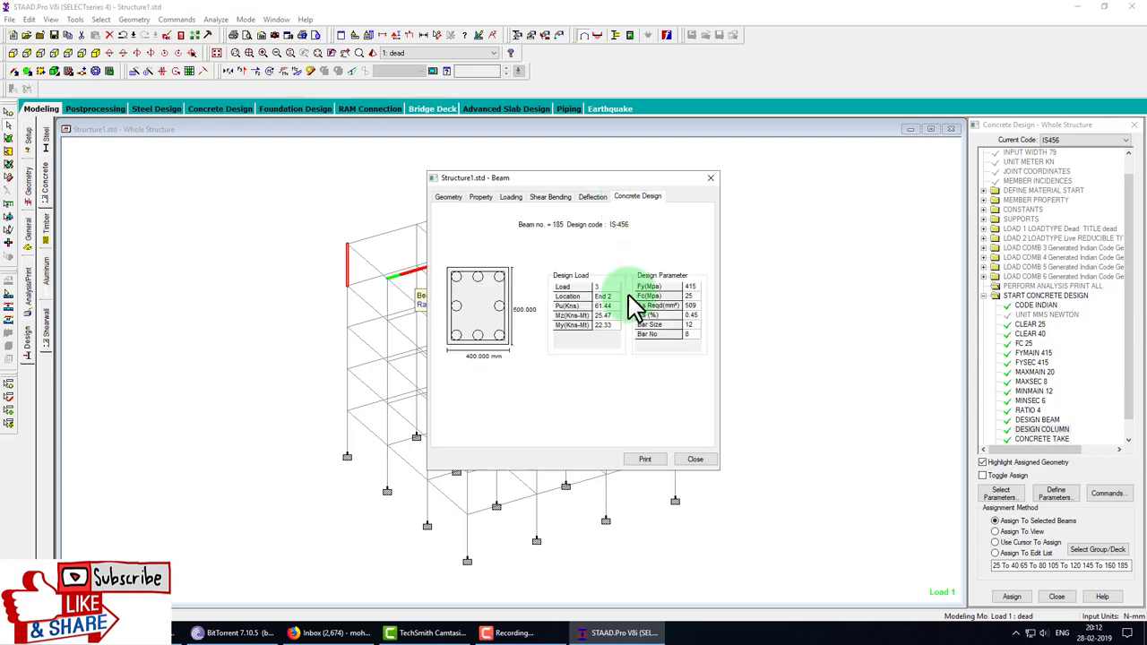
pyautogui.click(688, 460)
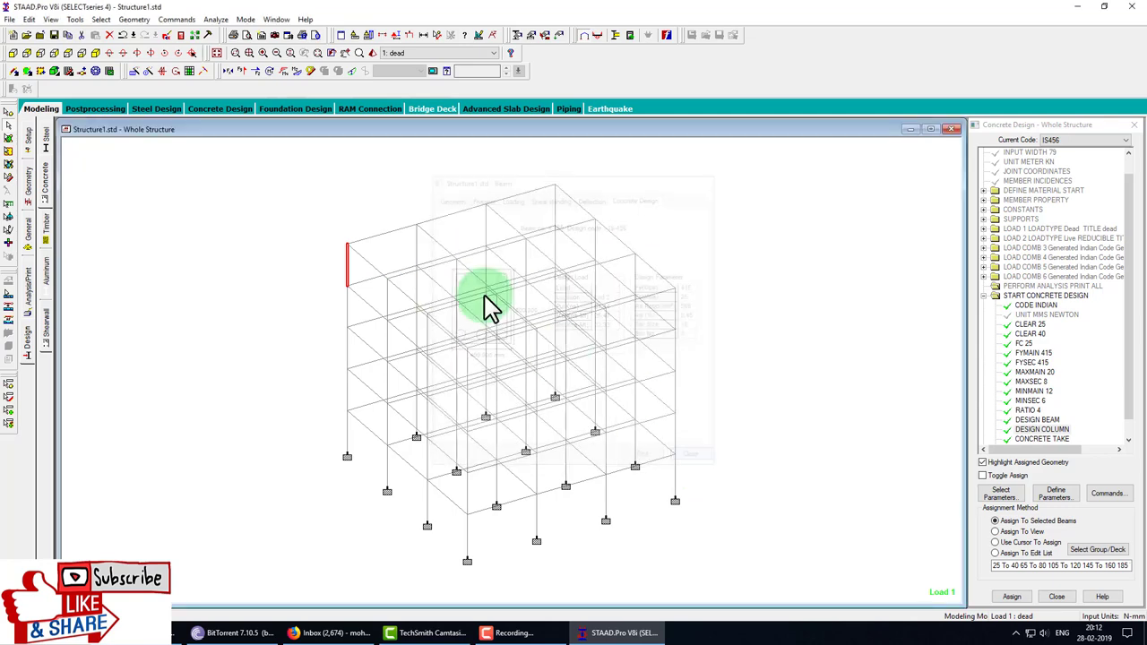
# Review beam 201's reinforcement layout: 3#16 top bars, bottom bars and 20 # 6 c/c stirrups
pyautogui.doubleClick(390, 240)
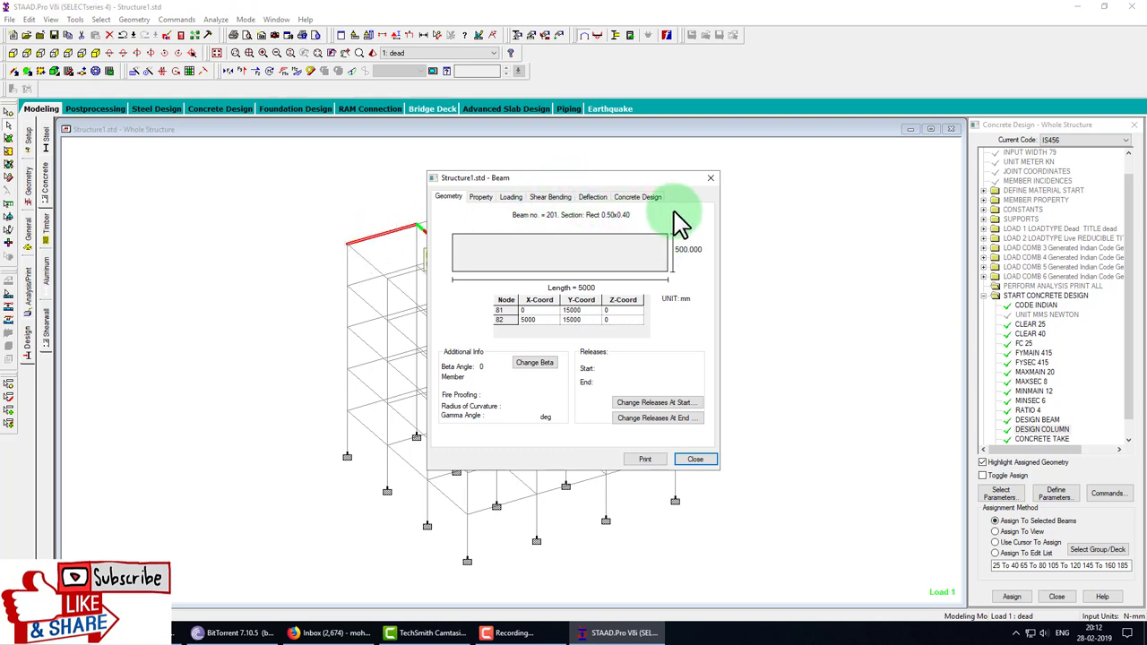
pyautogui.click(651, 199)
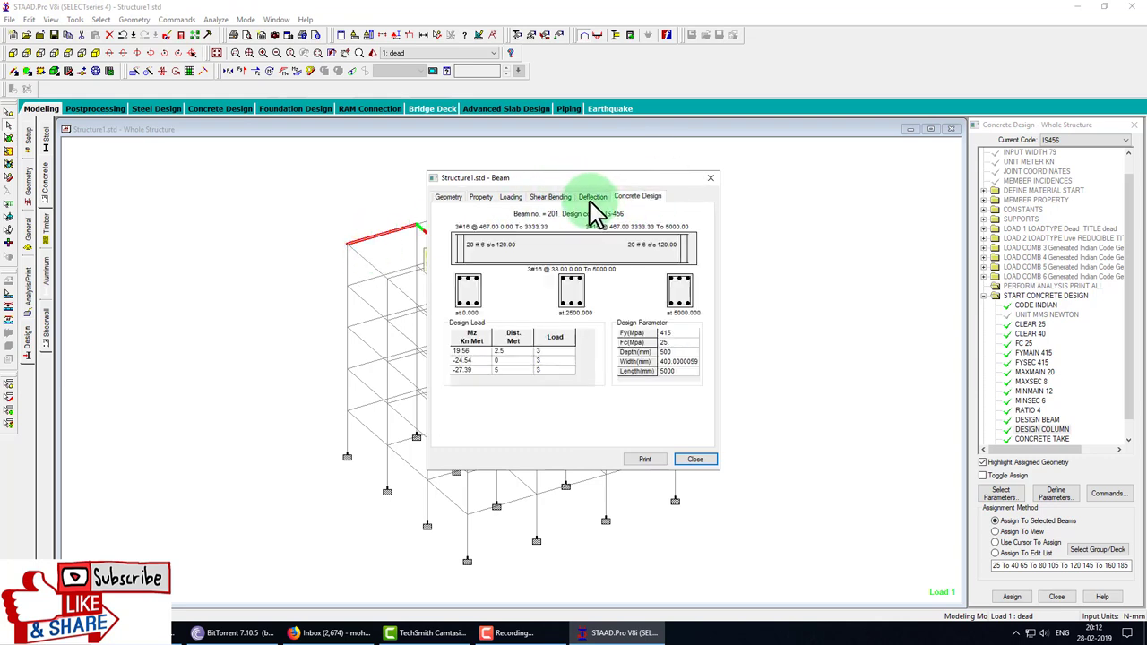
pyautogui.click(448, 231)
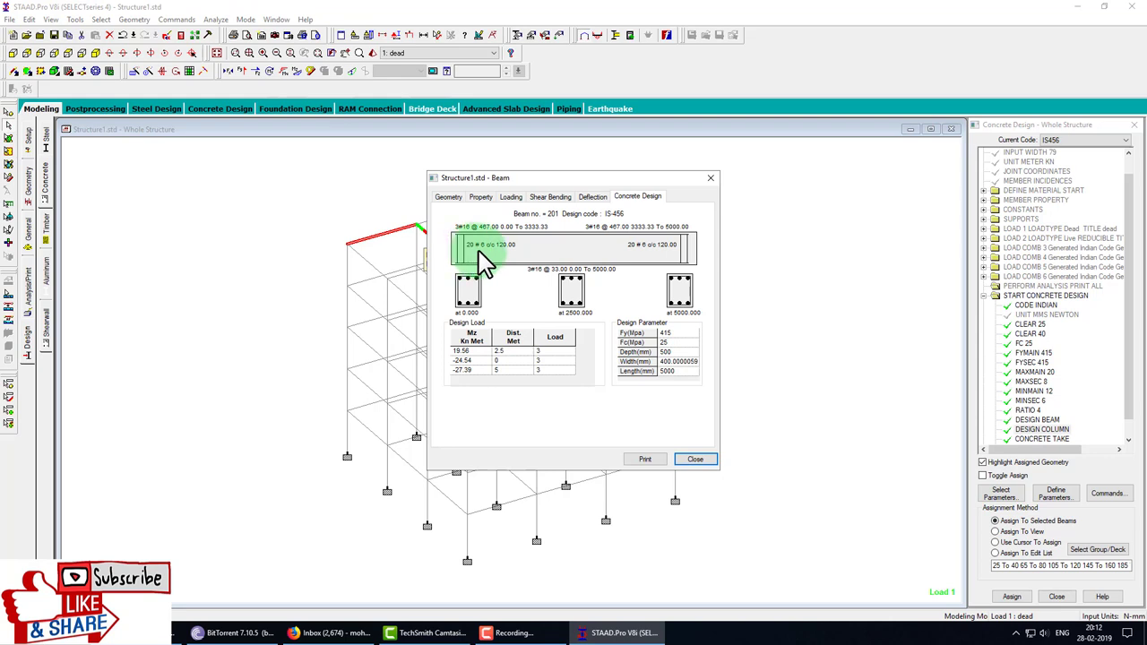
pyautogui.moveTo(475, 249); pyautogui.dragTo(516, 252)
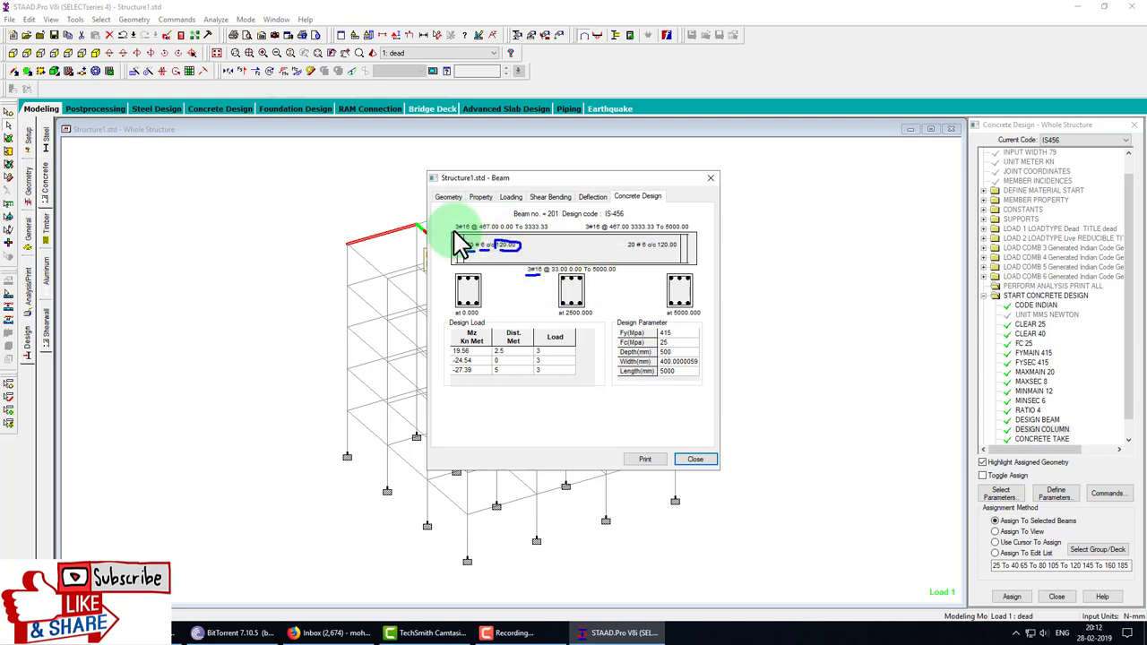
pyautogui.moveTo(455, 231); pyautogui.dragTo(473, 230)
pyautogui.moveTo(587, 231); pyautogui.dragTo(619, 229)
pyautogui.moveTo(465, 253)
pyautogui.mouseDown()
pyautogui.moveTo(491, 251)
pyautogui.moveTo(448, 295)
pyautogui.moveTo(473, 272)
pyautogui.mouseUp()
pyautogui.moveTo(583, 269); pyautogui.dragTo(599, 312)
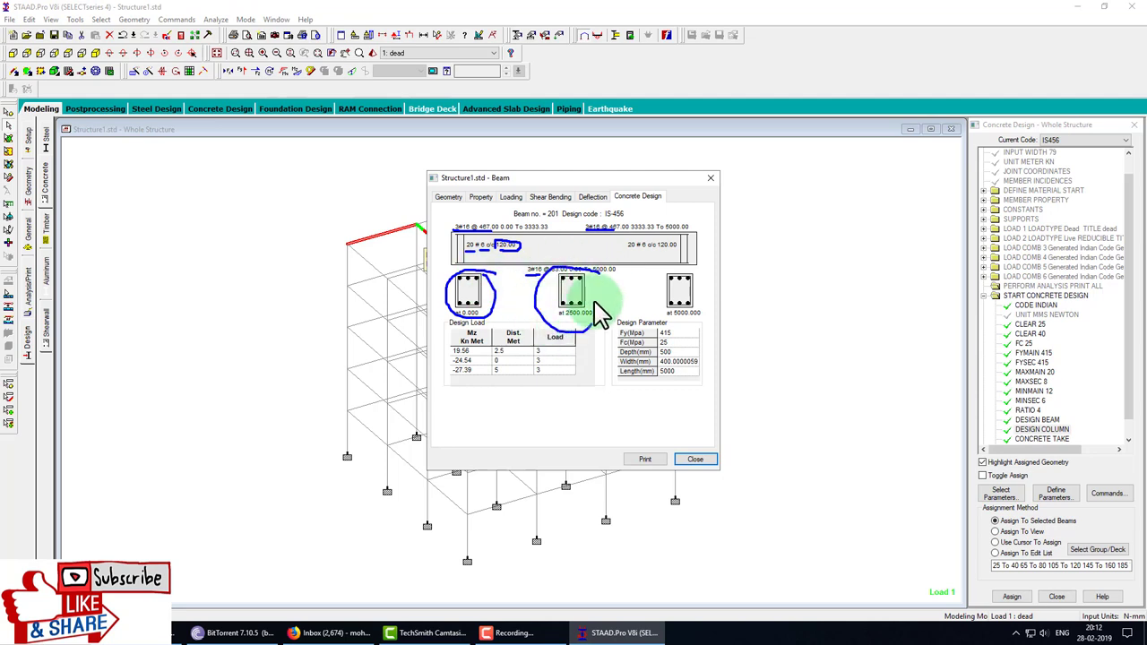
pyautogui.moveTo(712, 277); pyautogui.dragTo(690, 323)
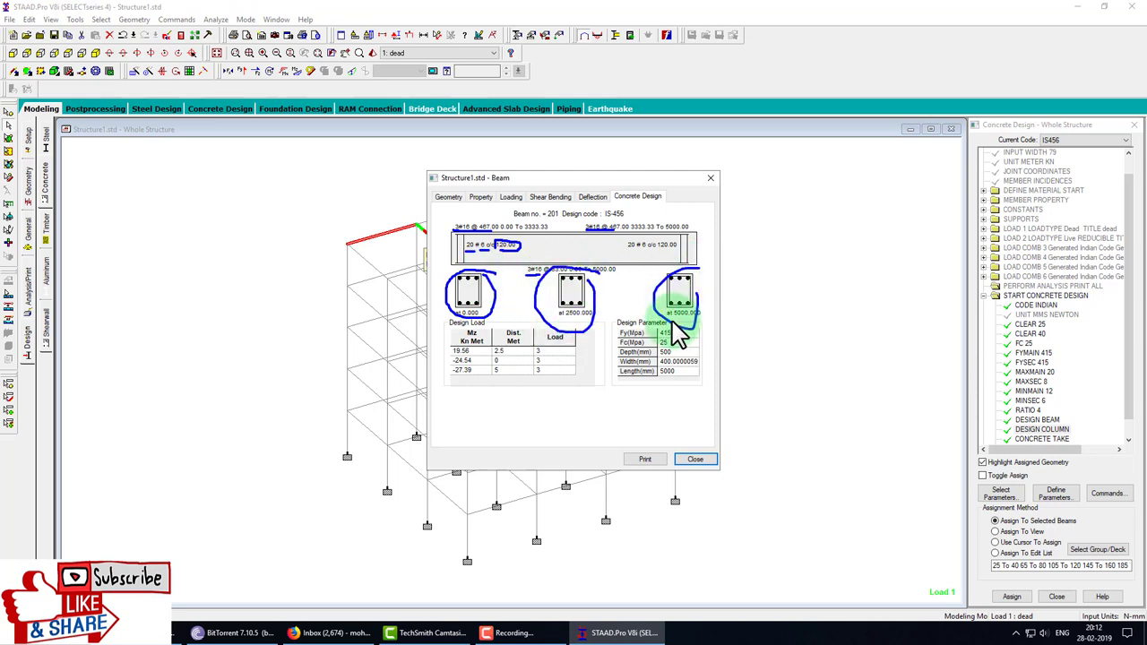
pyautogui.press('Escape')
pyautogui.click(351, 263)
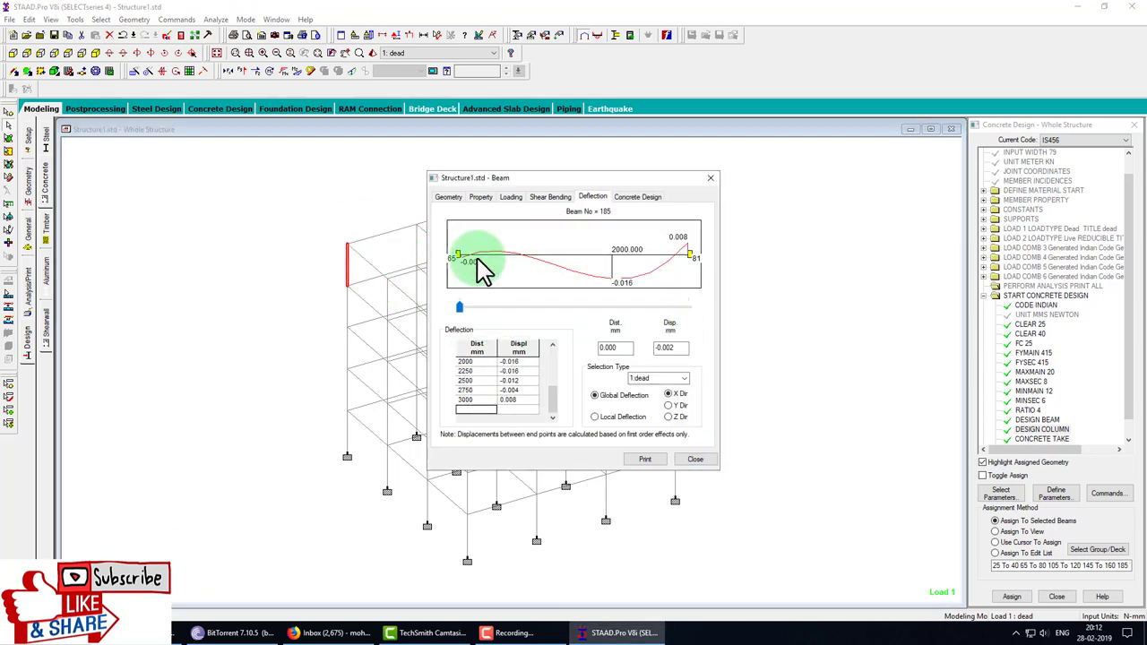
# Inspect column 185's eight 12 mm bars, required steel area and design loads, then close
pyautogui.click(638, 197)
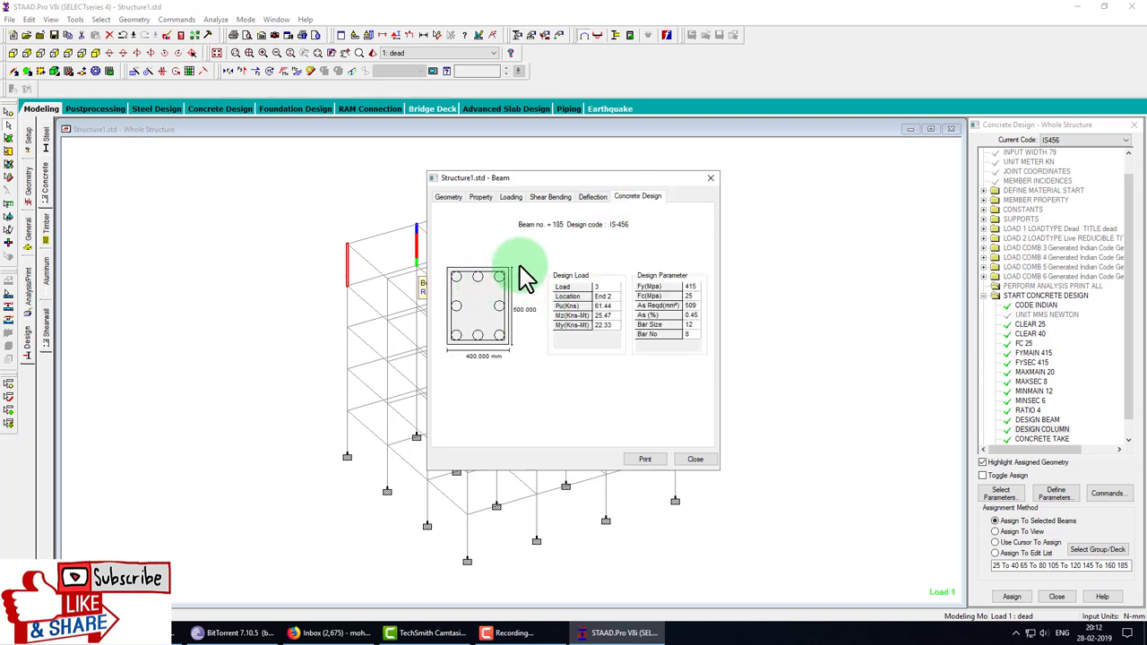
pyautogui.moveTo(705, 345)
pyautogui.mouseDown()
pyautogui.moveTo(743, 346)
pyautogui.moveTo(709, 333)
pyautogui.moveTo(740, 323)
pyautogui.moveTo(708, 336)
pyautogui.mouseUp()
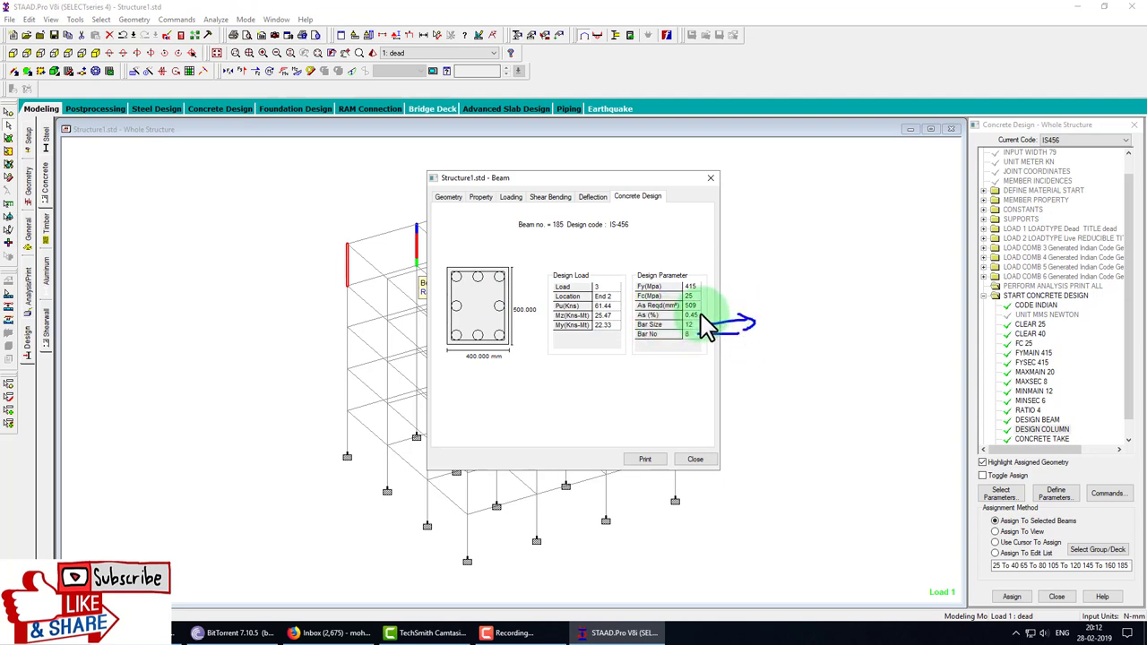
pyautogui.moveTo(699, 316); pyautogui.dragTo(724, 299)
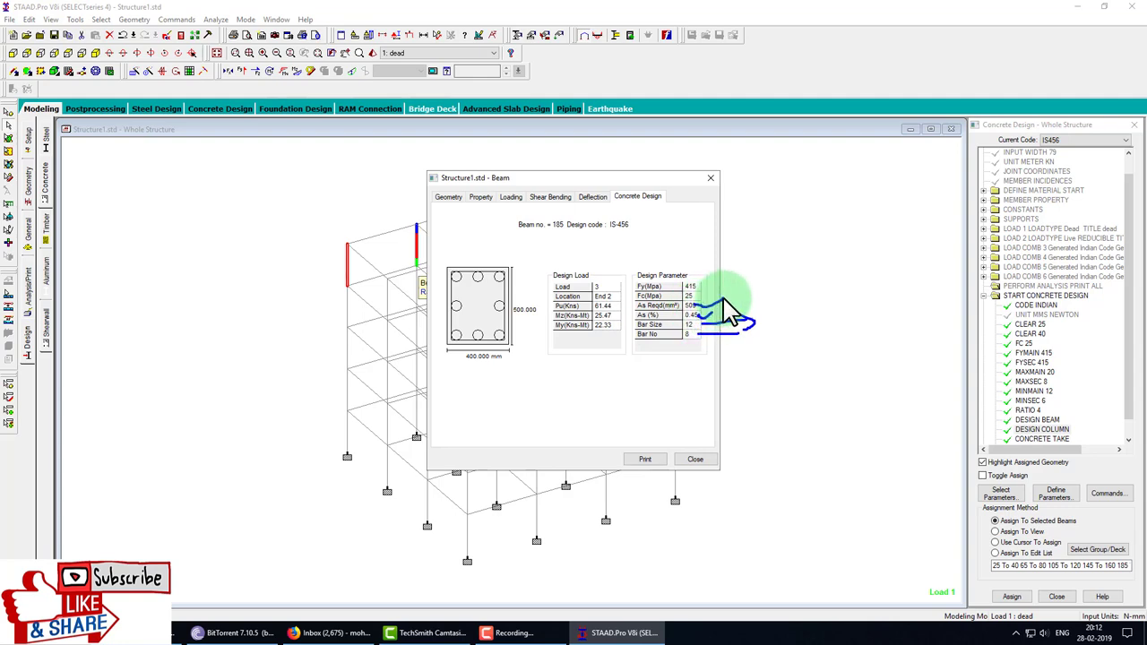
pyautogui.moveTo(664, 266)
pyautogui.mouseDown()
pyautogui.moveTo(563, 287)
pyautogui.moveTo(678, 381)
pyautogui.mouseUp()
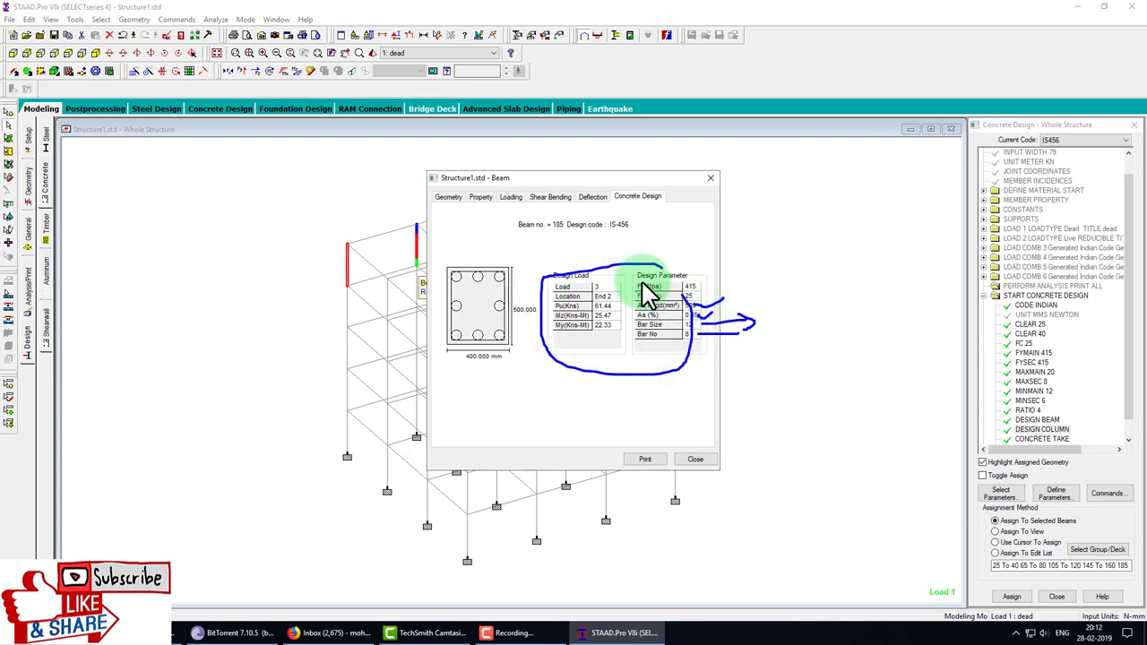
pyautogui.click(692, 459)
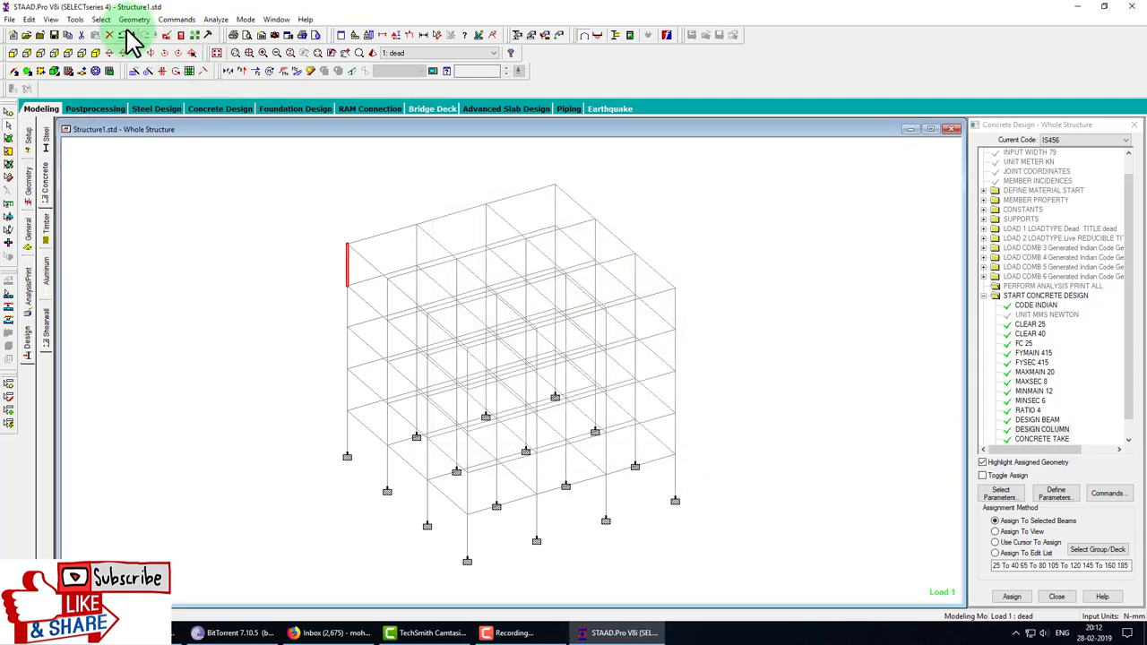
# Open the analysis output file and jump to beam 41's concrete design results
pyautogui.click(182, 37)
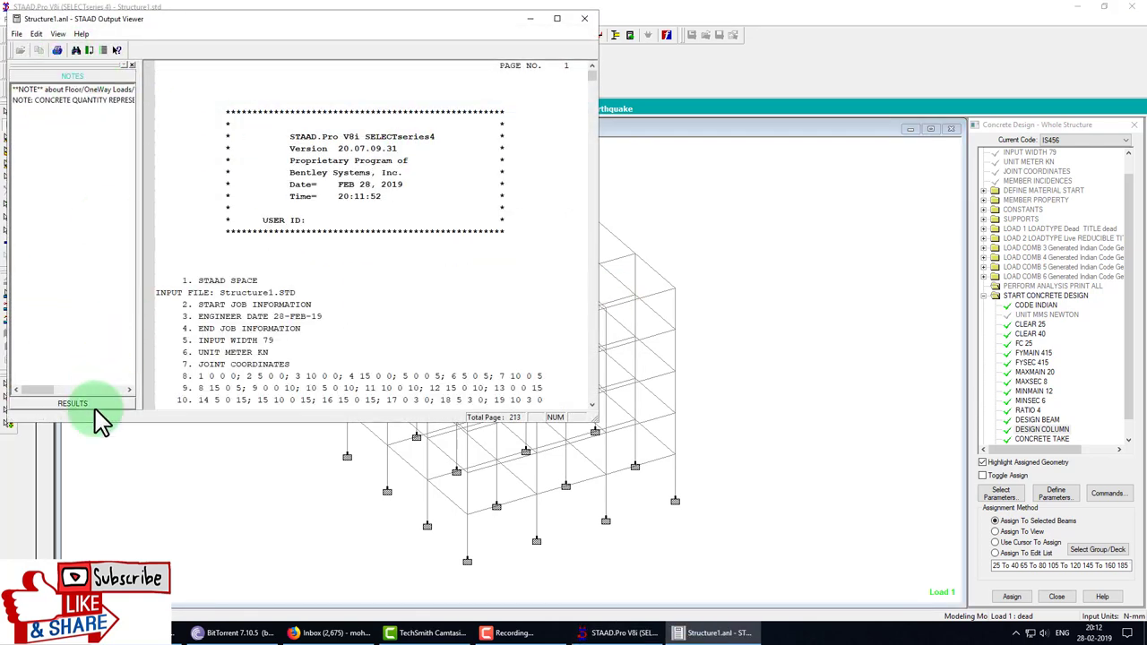
pyautogui.click(92, 404)
pyautogui.click(54, 146)
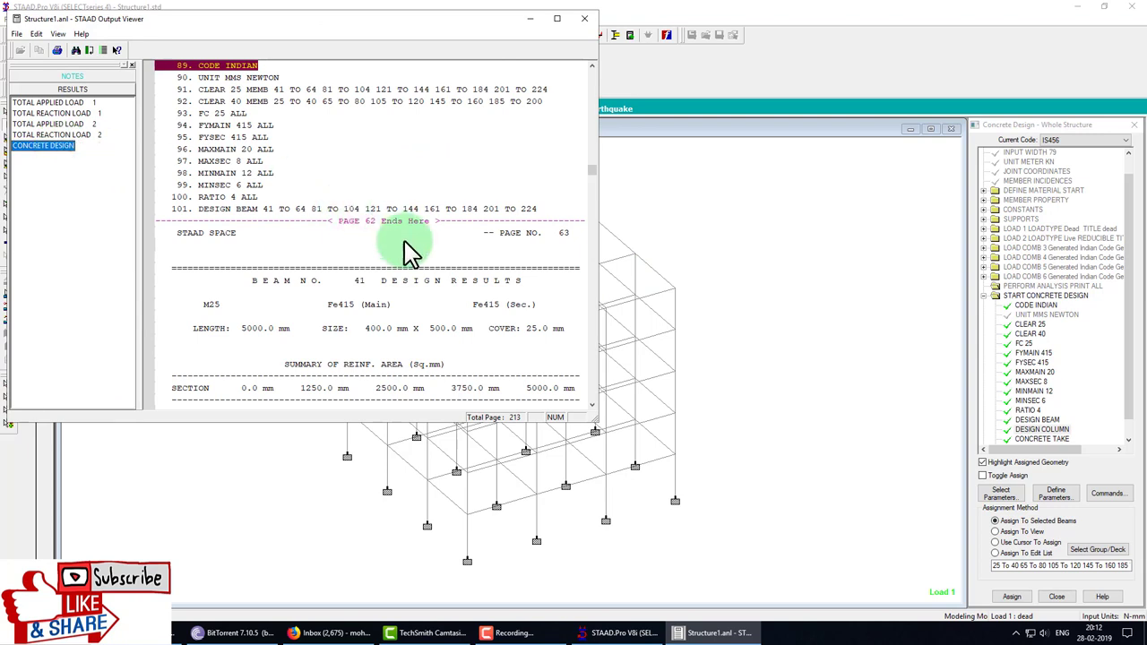
pyautogui.scroll(-2, 385, 251)
pyautogui.click(338, 224)
pyautogui.click(359, 223)
pyautogui.scroll(-1, 421, 238)
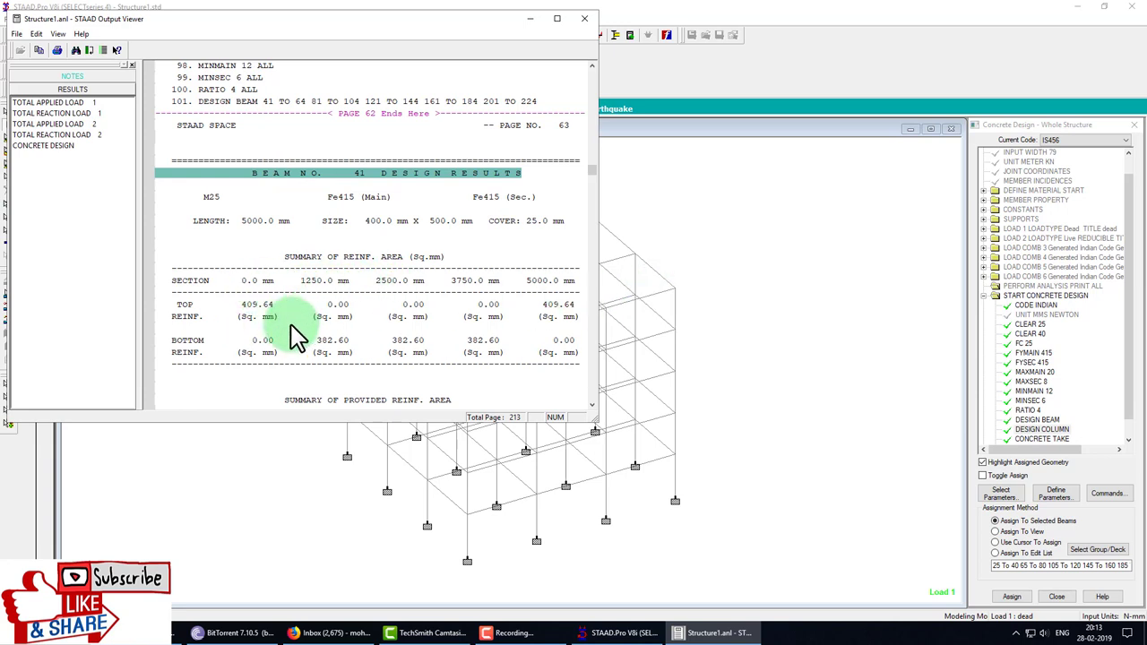
# Mark beam 41's 409.64 sq.mm top steel at both ends and 382.60 sq.mm bottom mid-span
pyautogui.moveTo(226, 311)
pyautogui.mouseDown()
pyautogui.moveTo(287, 311)
pyautogui.moveTo(233, 309)
pyautogui.mouseUp()
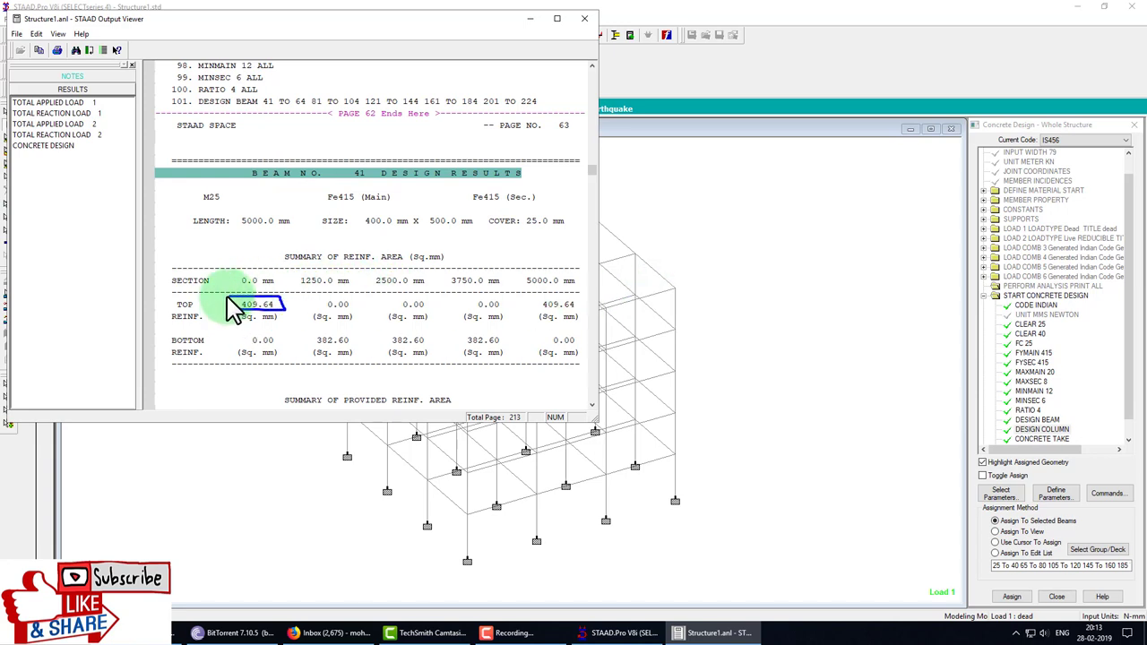
pyautogui.moveTo(553, 320)
pyautogui.mouseDown()
pyautogui.moveTo(564, 300)
pyautogui.moveTo(531, 315)
pyautogui.mouseUp()
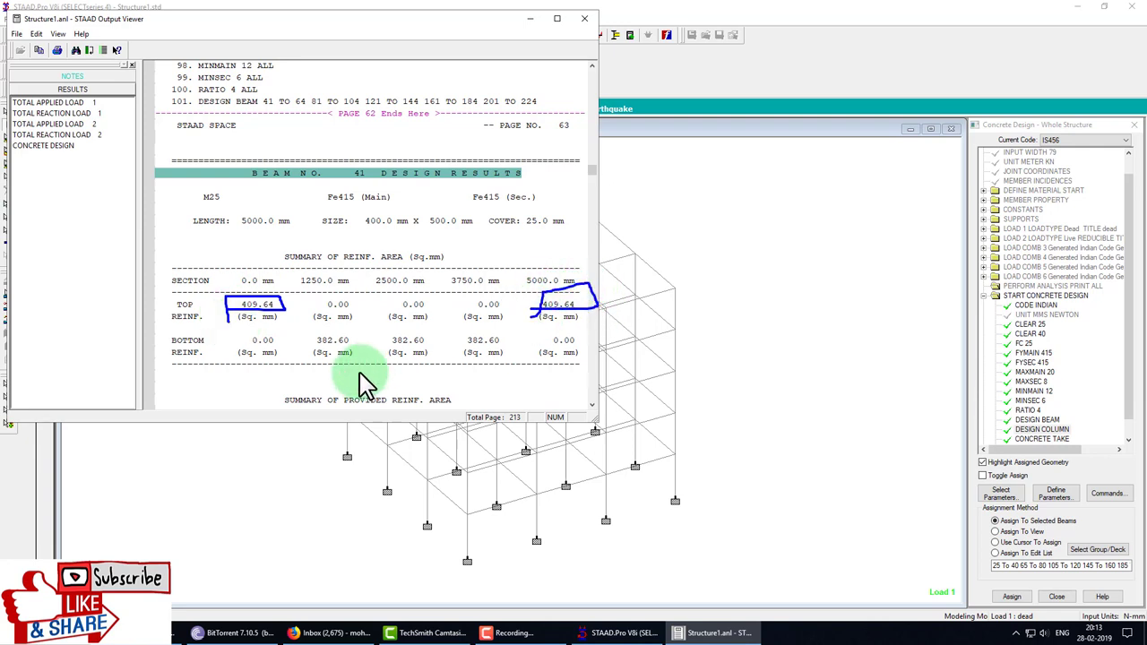
pyautogui.moveTo(307, 339)
pyautogui.mouseDown()
pyautogui.moveTo(320, 353)
pyautogui.moveTo(525, 338)
pyautogui.moveTo(325, 345)
pyautogui.mouseUp()
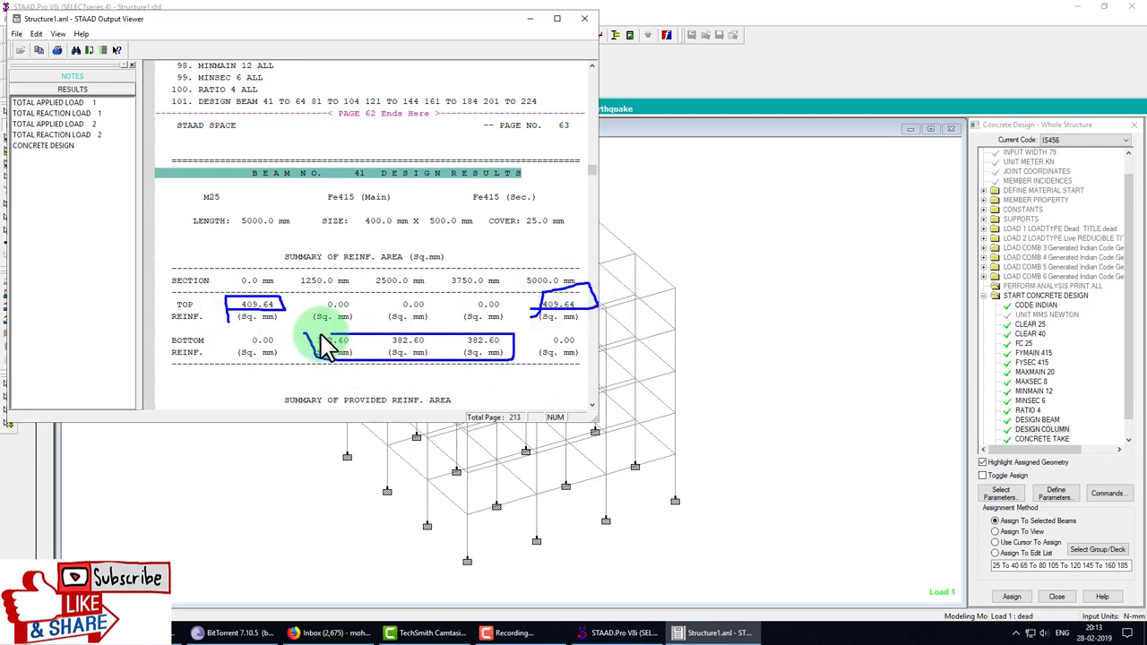
pyautogui.moveTo(264, 320)
pyautogui.mouseDown()
pyautogui.moveTo(256, 300)
pyautogui.moveTo(281, 289)
pyautogui.moveTo(347, 288)
pyautogui.mouseUp()
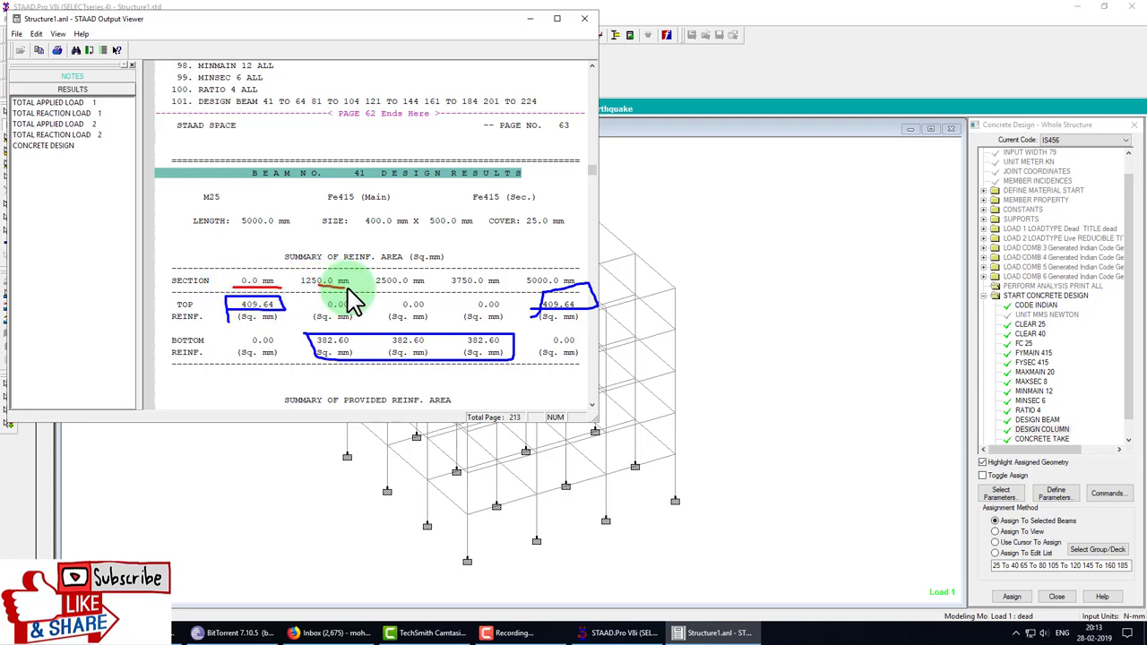
pyautogui.press('Escape')
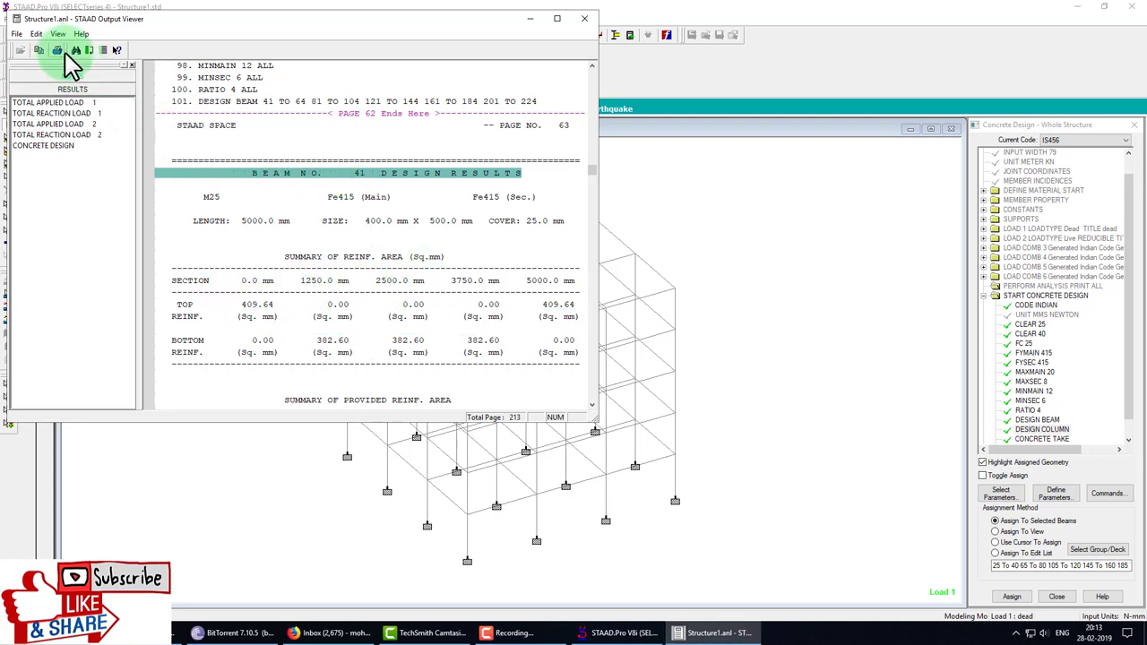
pyautogui.moveTo(591, 172); pyautogui.dragTo(617, 321)
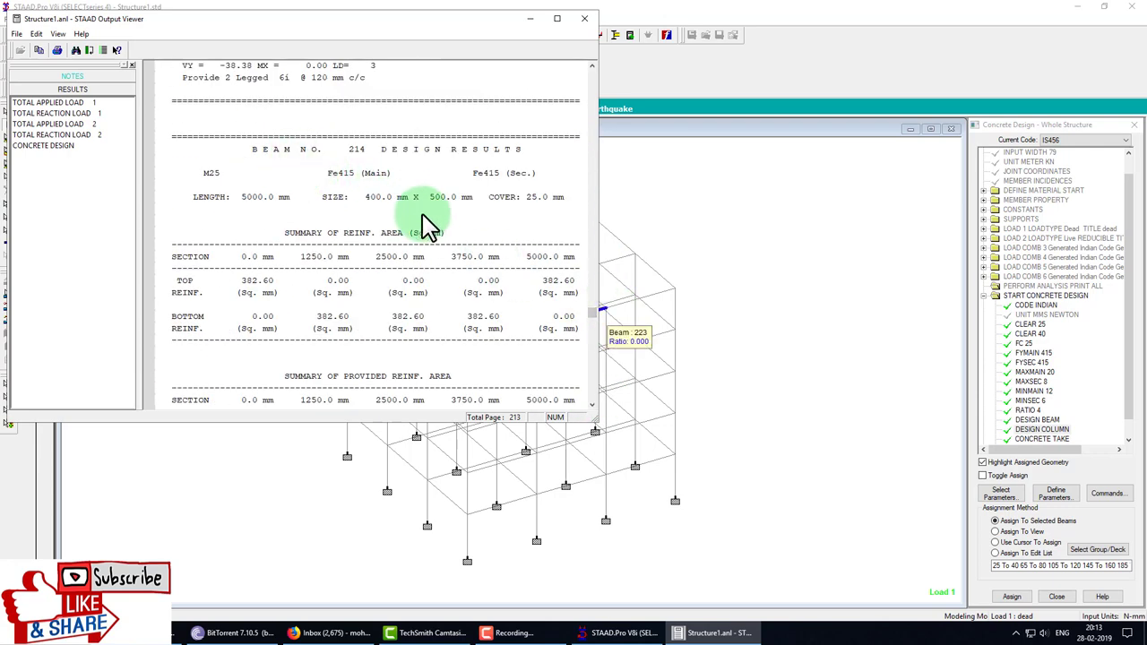
# Mark column 71's 582.75 sq.mm required steel, 8-12 dia bars and 8 mm ties @ 190 mm
pyautogui.scroll(-3, 430, 223)
pyautogui.moveTo(592, 311); pyautogui.dragTo(594, 342)
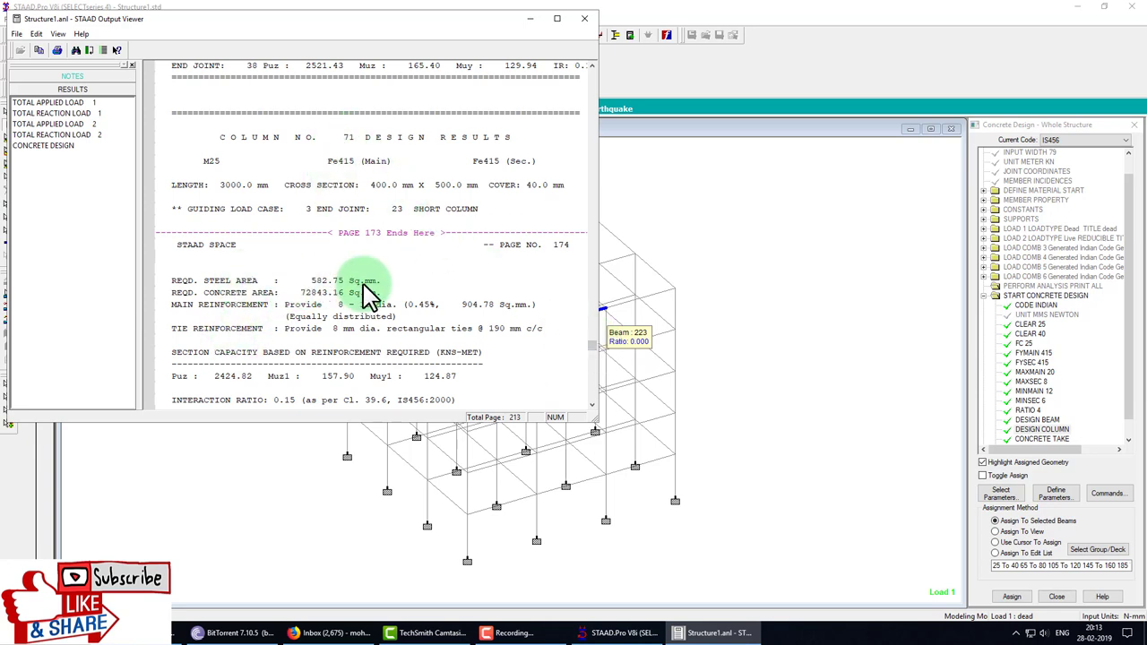
pyautogui.moveTo(383, 279); pyautogui.dragTo(433, 260)
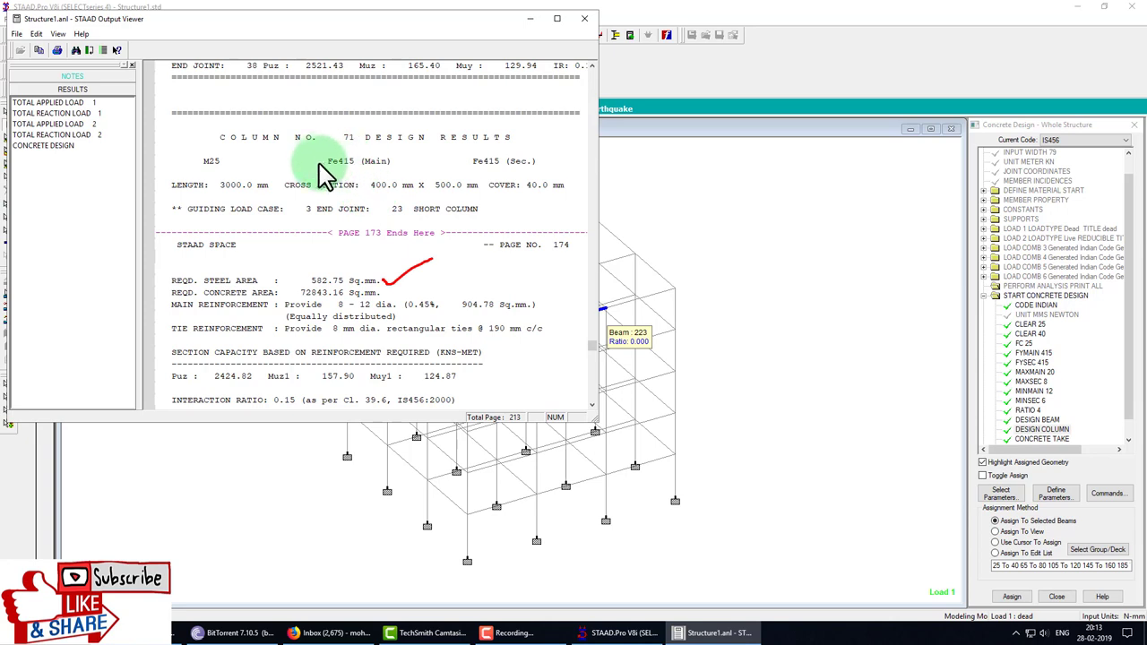
pyautogui.moveTo(337, 143); pyautogui.dragTo(408, 141)
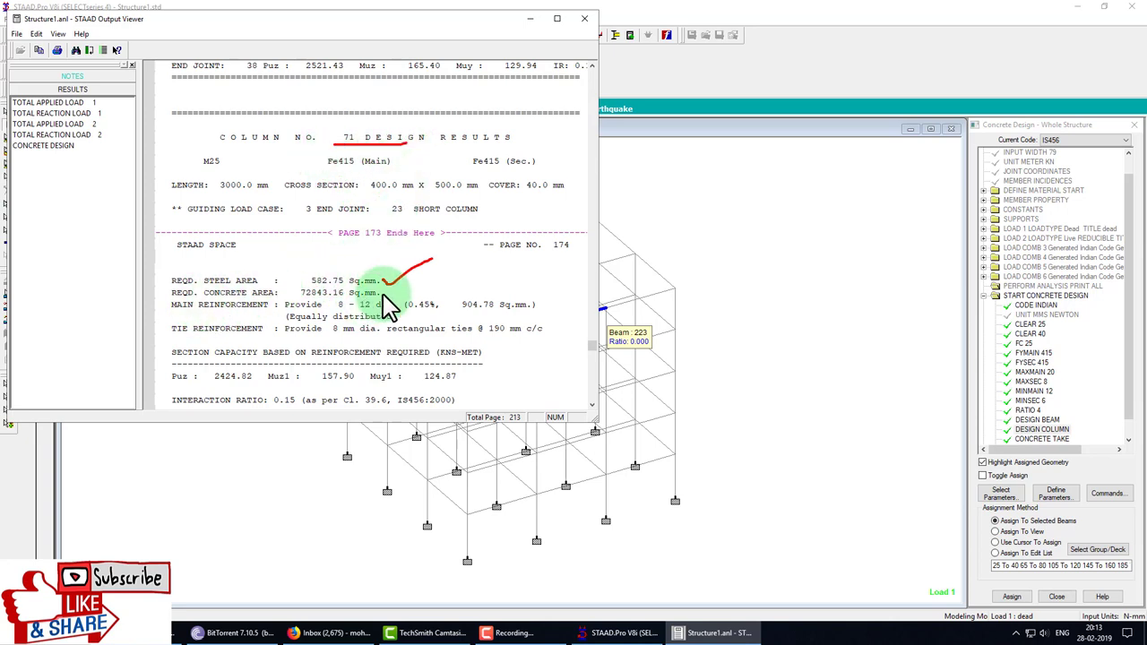
pyautogui.moveTo(386, 293); pyautogui.dragTo(470, 277)
pyautogui.moveTo(315, 310); pyautogui.dragTo(376, 310)
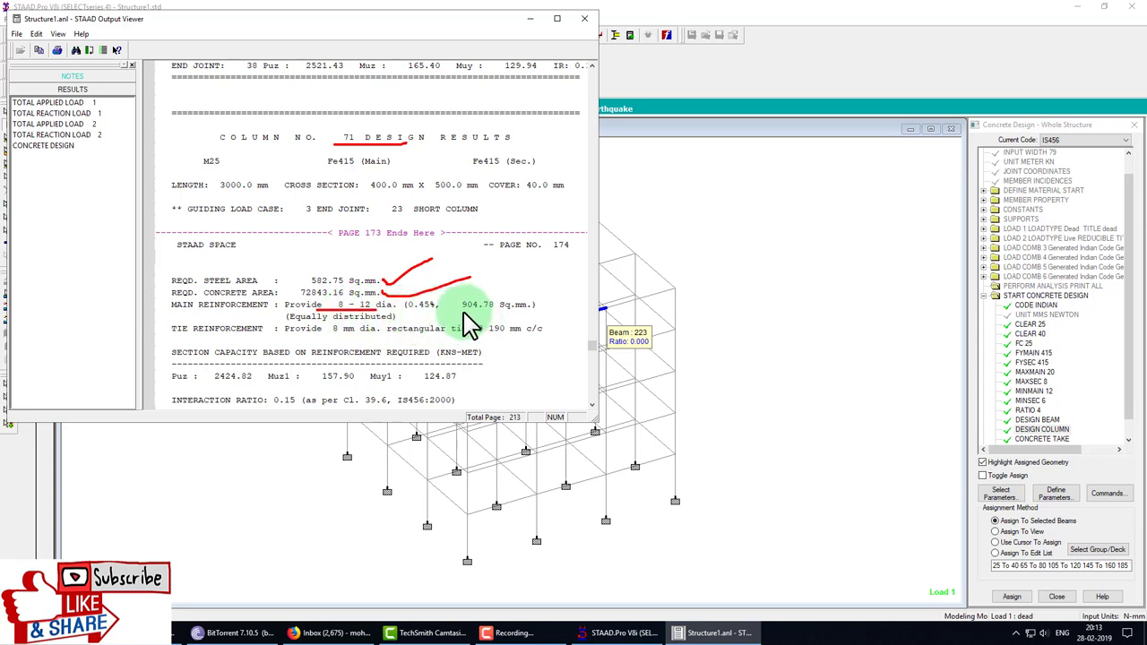
pyautogui.moveTo(463, 307); pyautogui.dragTo(546, 306)
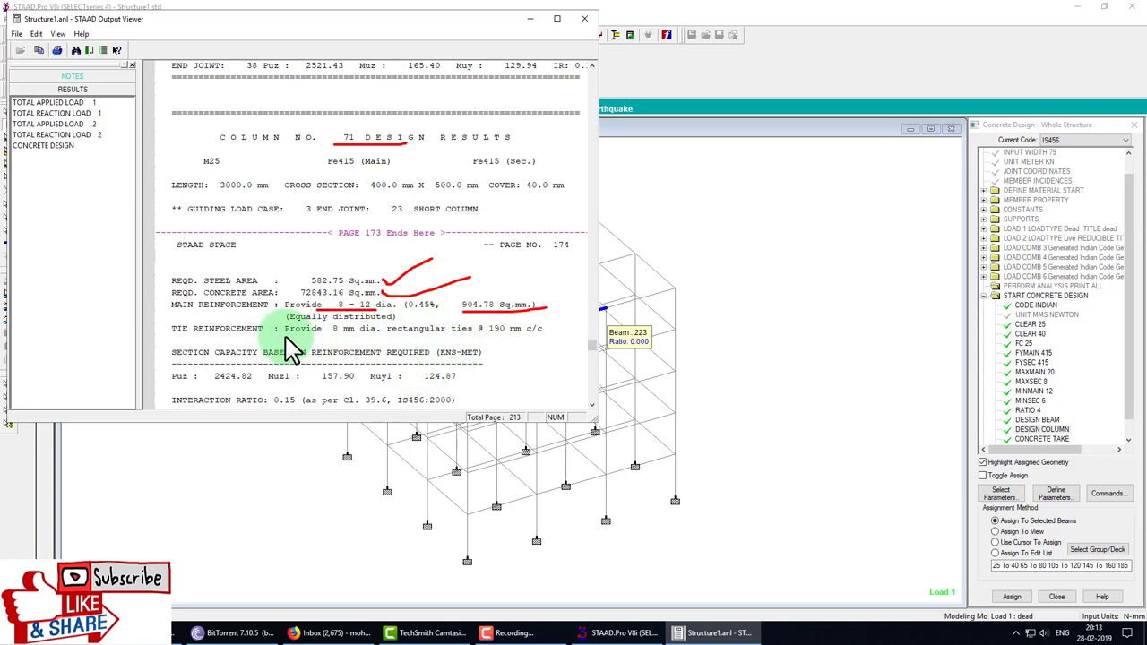
pyautogui.moveTo(287, 338); pyautogui.dragTo(548, 328)
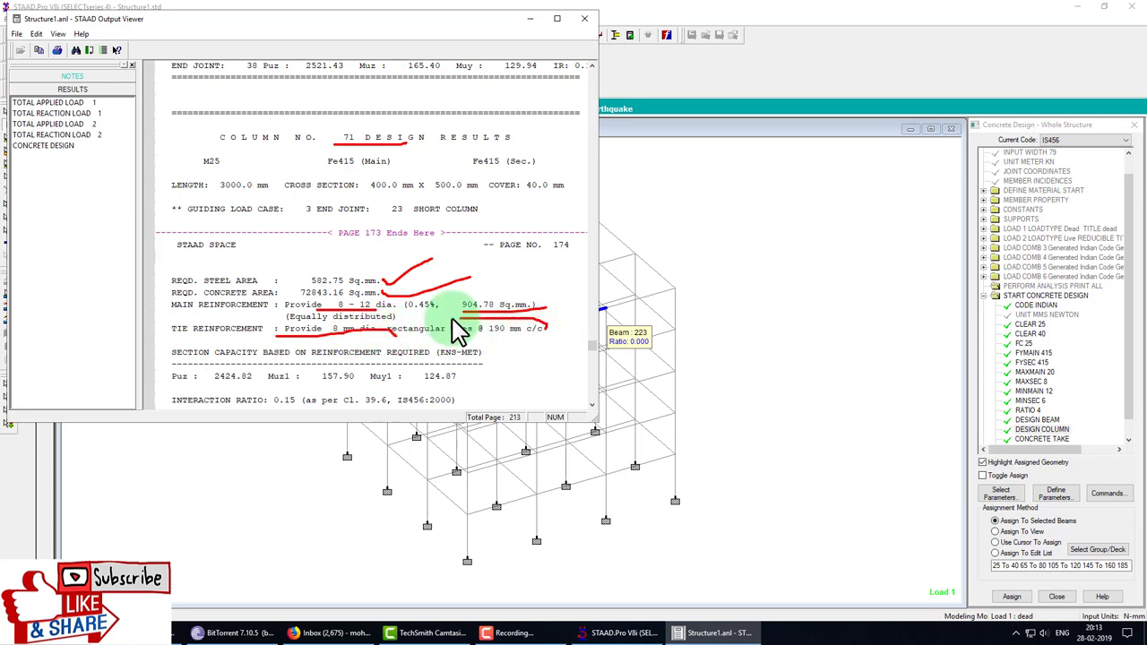
pyautogui.moveTo(457, 333); pyautogui.dragTo(544, 346)
pyautogui.press('Escape')
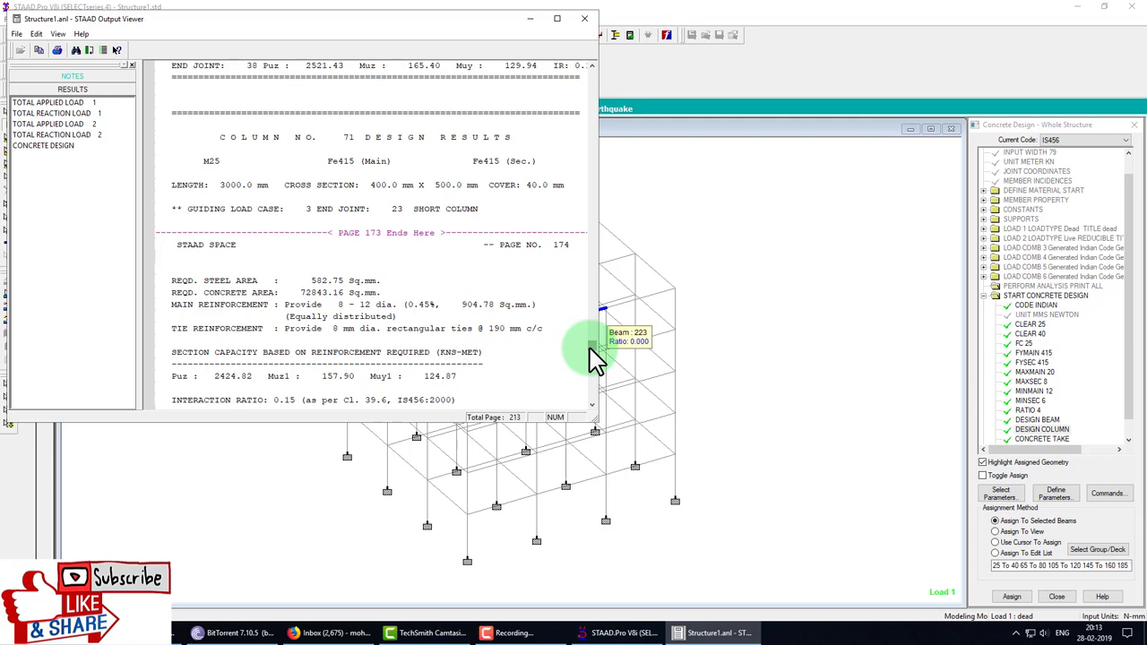
# Scroll down the report to the CONCRETE TAKE OFF section
pyautogui.moveTo(591, 348); pyautogui.dragTo(593, 383)
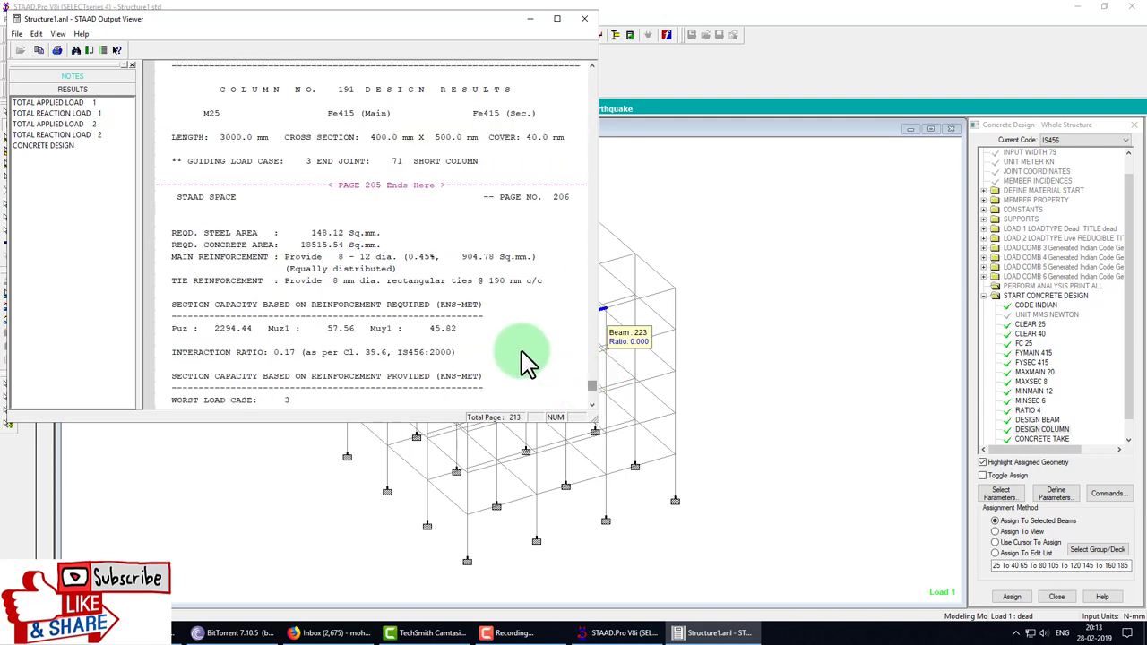
pyautogui.scroll(-5, 527, 361)
pyautogui.scroll(-5, 527, 361)
pyautogui.scroll(-5, 527, 361)
pyautogui.scroll(-5, 527, 361)
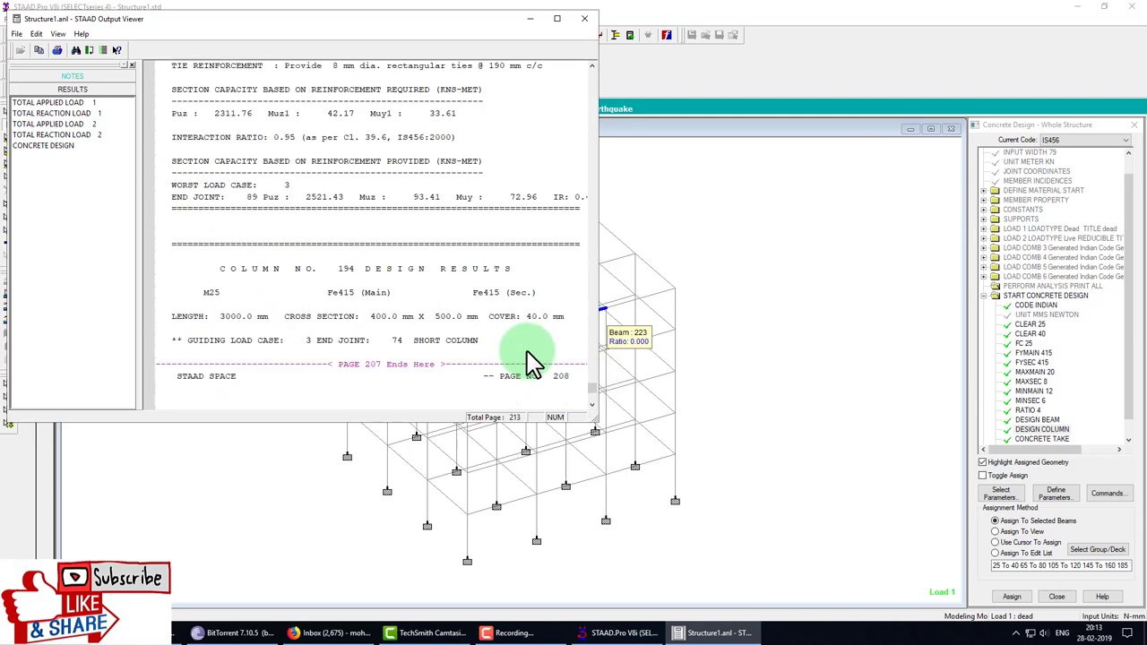
pyautogui.scroll(-4, 527, 361)
pyautogui.scroll(-4, 529, 363)
pyautogui.scroll(-4, 530, 364)
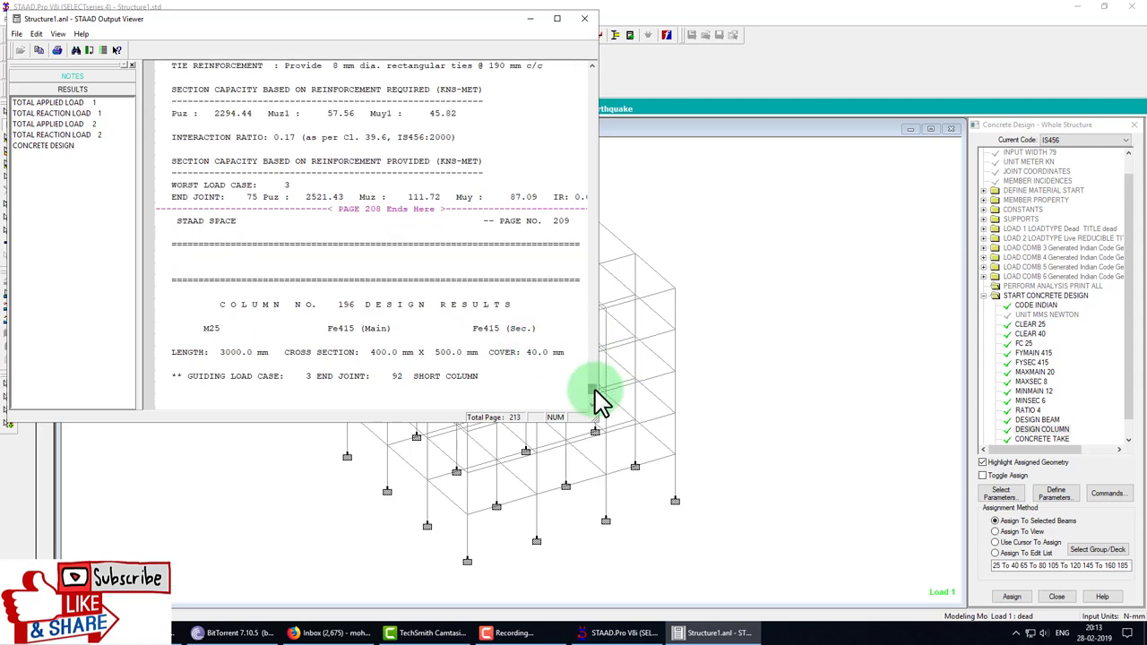
pyautogui.moveTo(600, 401); pyautogui.dragTo(595, 418)
pyautogui.scroll(4, 505, 320)
pyautogui.scroll(1, 499, 314)
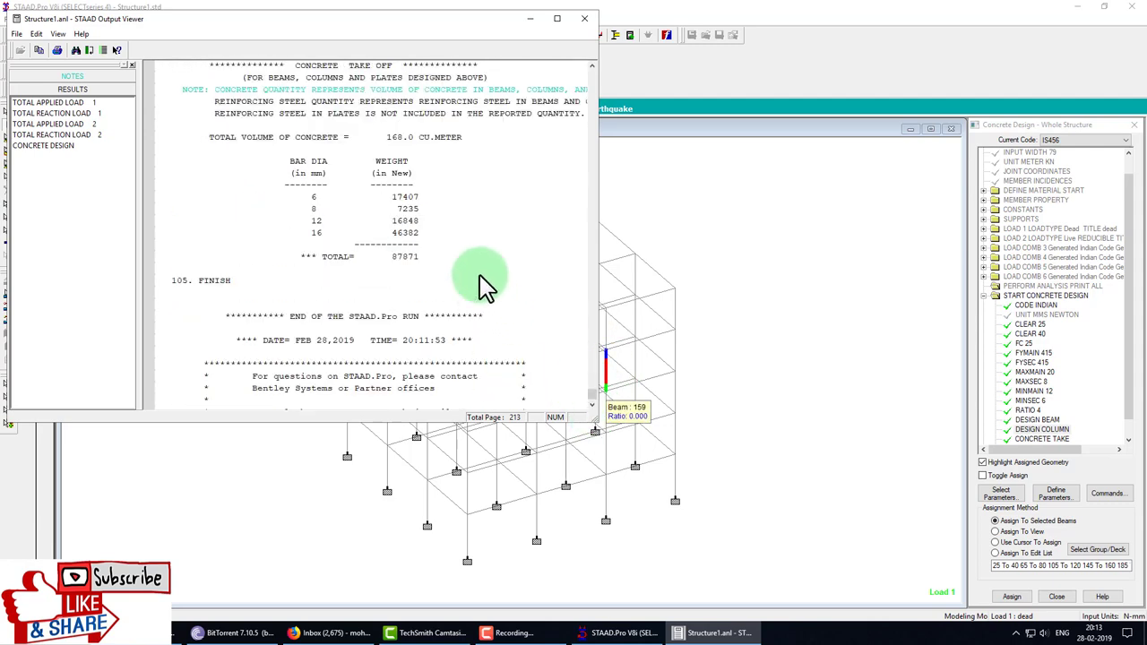
# Mark the 6 mm bar row, 87871 total steel weight and 168.0 cu.meter concrete, then close the report
pyautogui.moveTo(307, 199)
pyautogui.mouseDown()
pyautogui.moveTo(269, 196)
pyautogui.moveTo(300, 196)
pyautogui.moveTo(310, 234)
pyautogui.mouseUp()
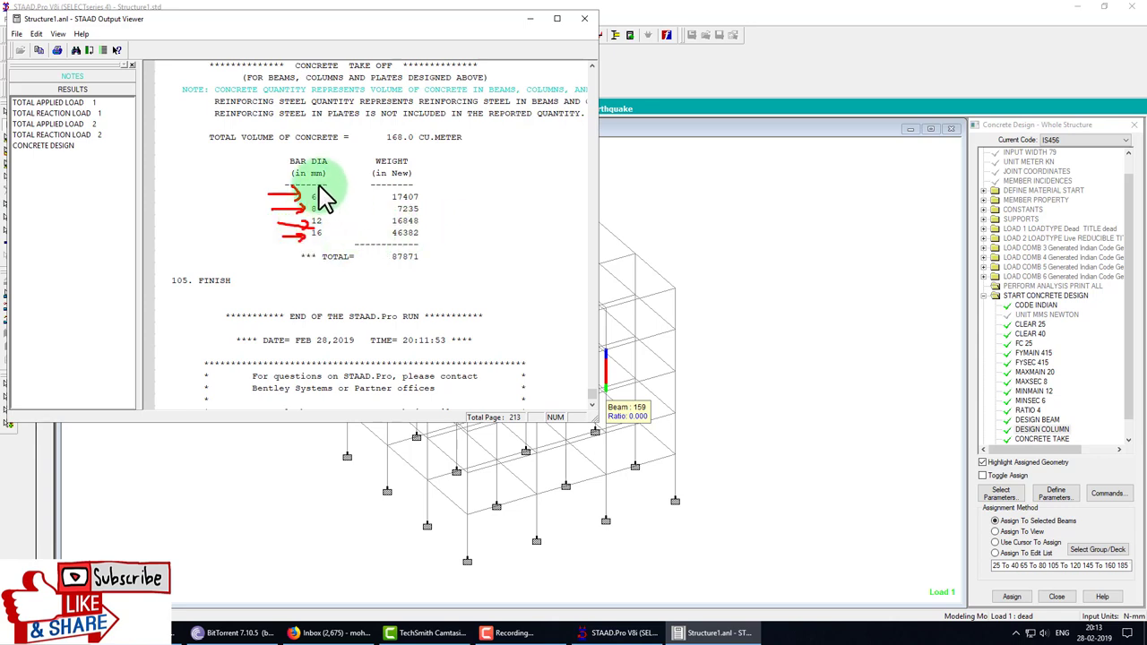
pyautogui.moveTo(325, 193); pyautogui.dragTo(350, 179)
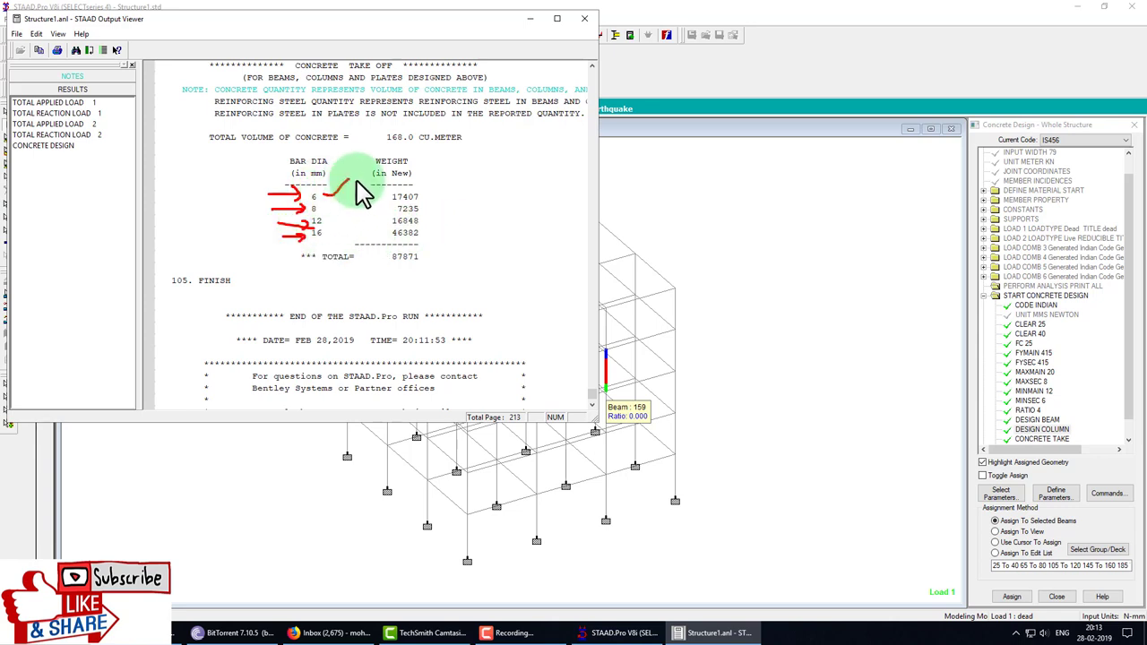
pyautogui.moveTo(387, 262)
pyautogui.mouseDown()
pyautogui.moveTo(414, 265)
pyautogui.moveTo(403, 244)
pyautogui.moveTo(378, 262)
pyautogui.mouseUp()
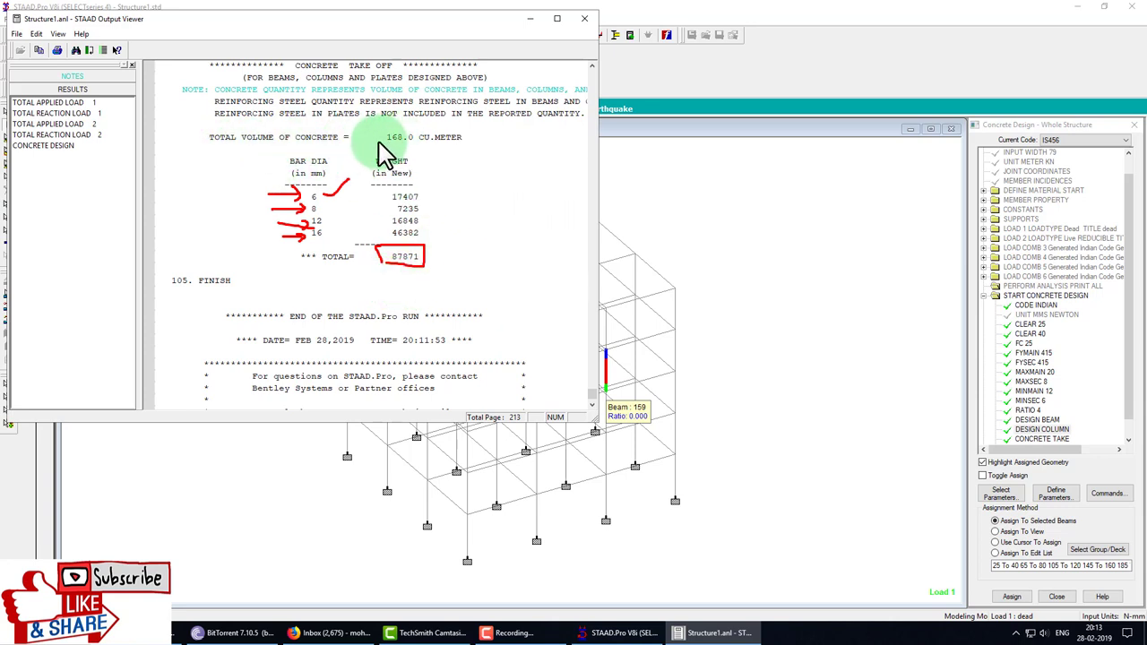
pyautogui.moveTo(372, 130); pyautogui.dragTo(489, 145)
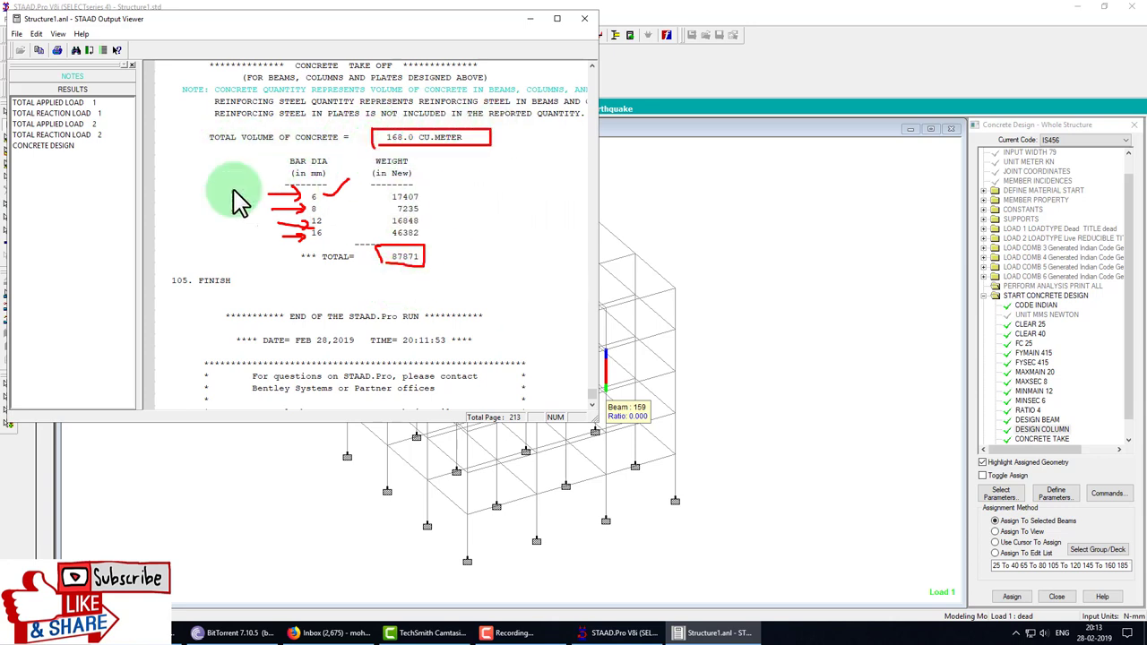
pyautogui.moveTo(179, 123)
pyautogui.mouseDown()
pyautogui.moveTo(280, 139)
pyautogui.moveTo(166, 123)
pyautogui.mouseUp()
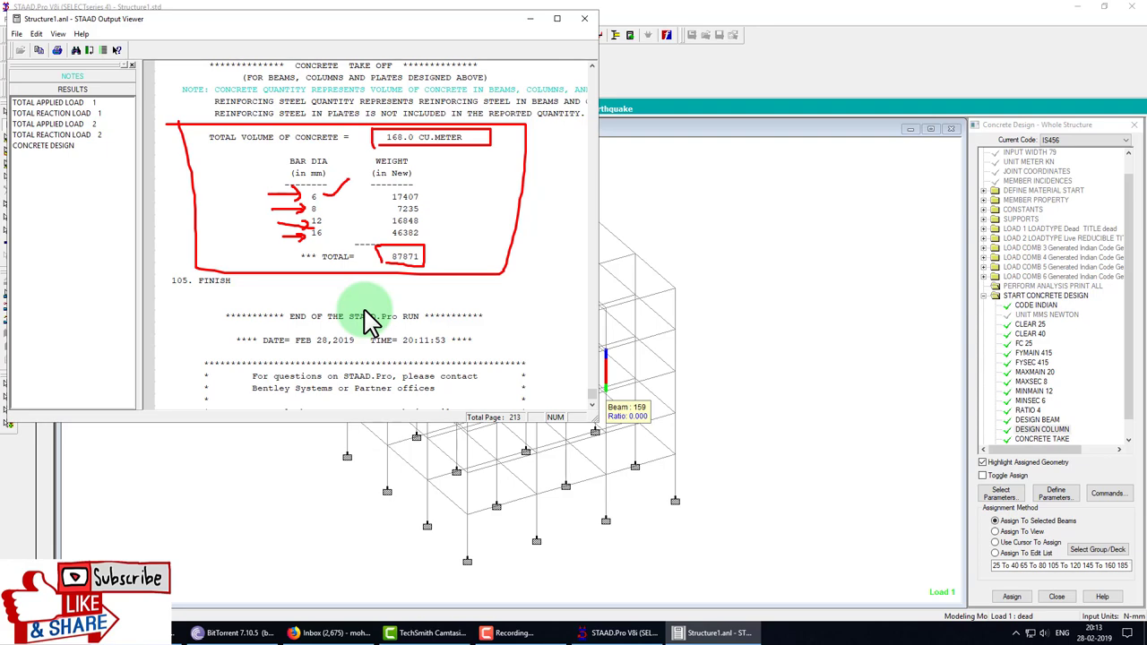
pyautogui.click(584, 20)
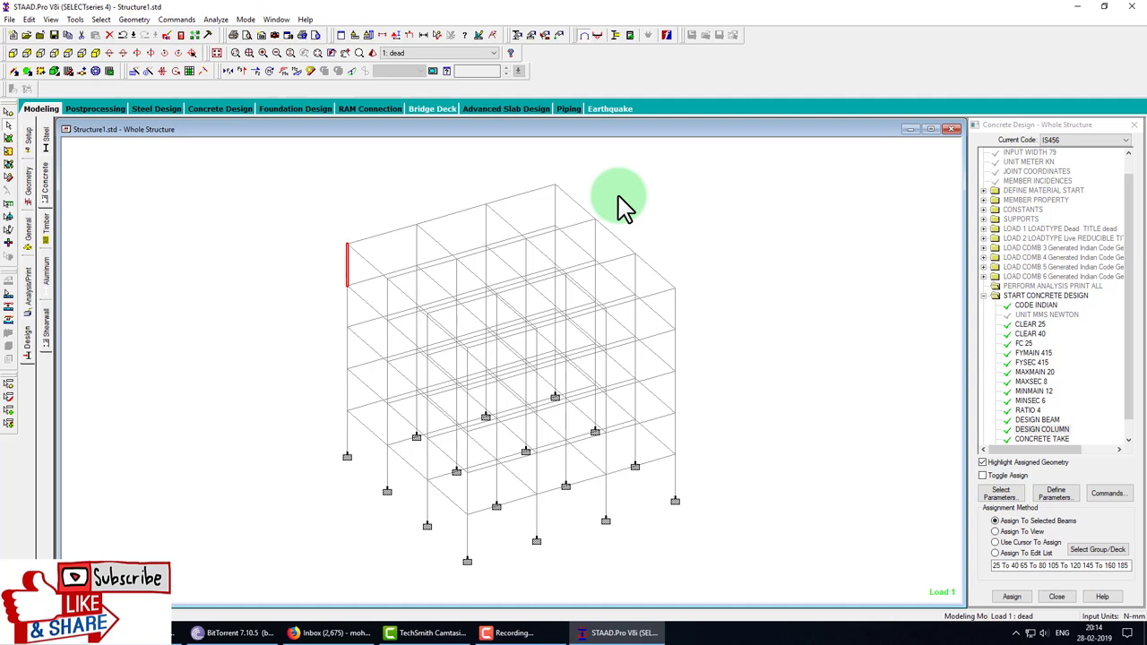
# In a new Firefox tab, load engineers4civil.com from the 'eng' address-bar suggestion
pyautogui.click(328, 633)
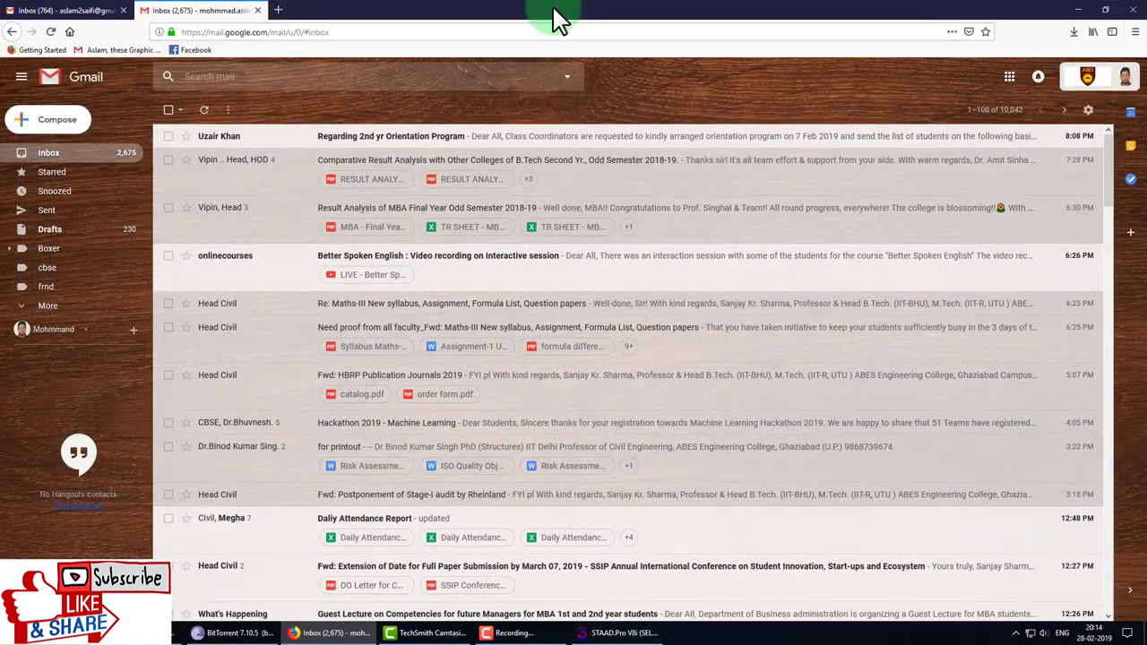
pyautogui.click(278, 10)
pyautogui.write('eng')
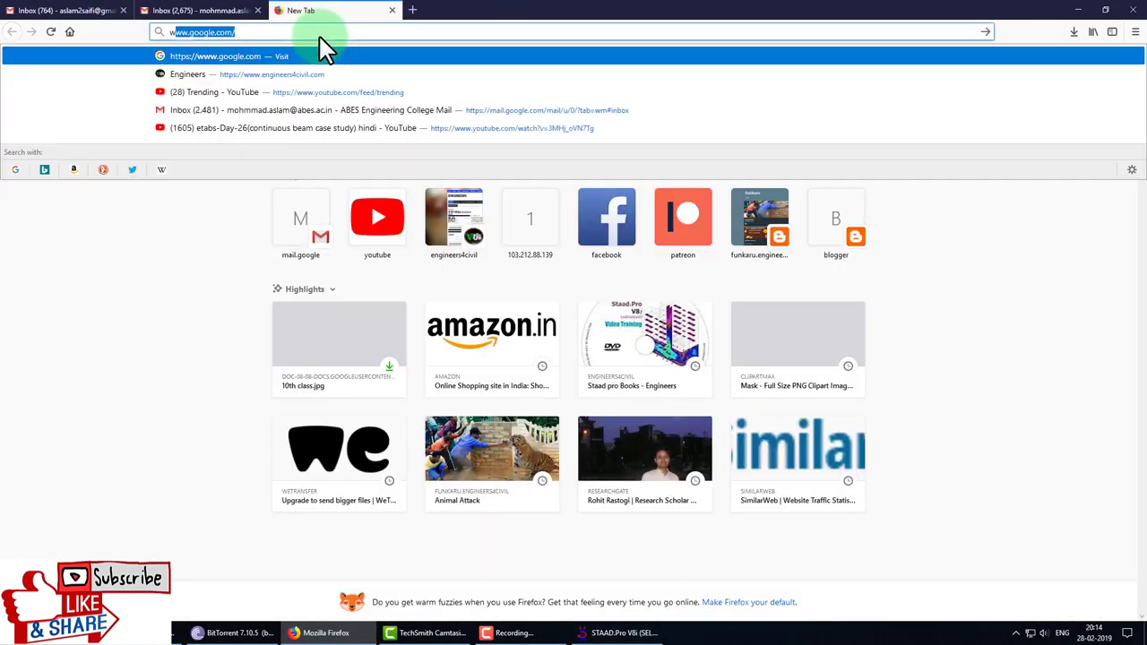
pyautogui.click(282, 72)
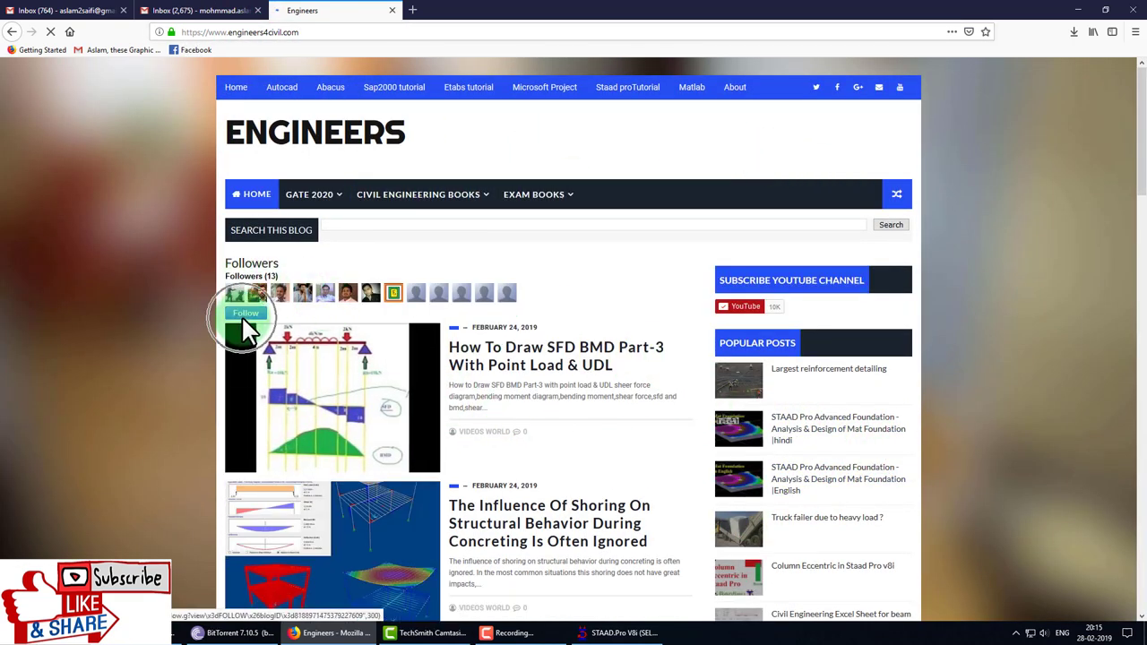
# Highlight the blog's Follow option, Civil Engineering Books categories and the sidebar advertisements
pyautogui.moveTo(285, 307); pyautogui.dragTo(236, 343)
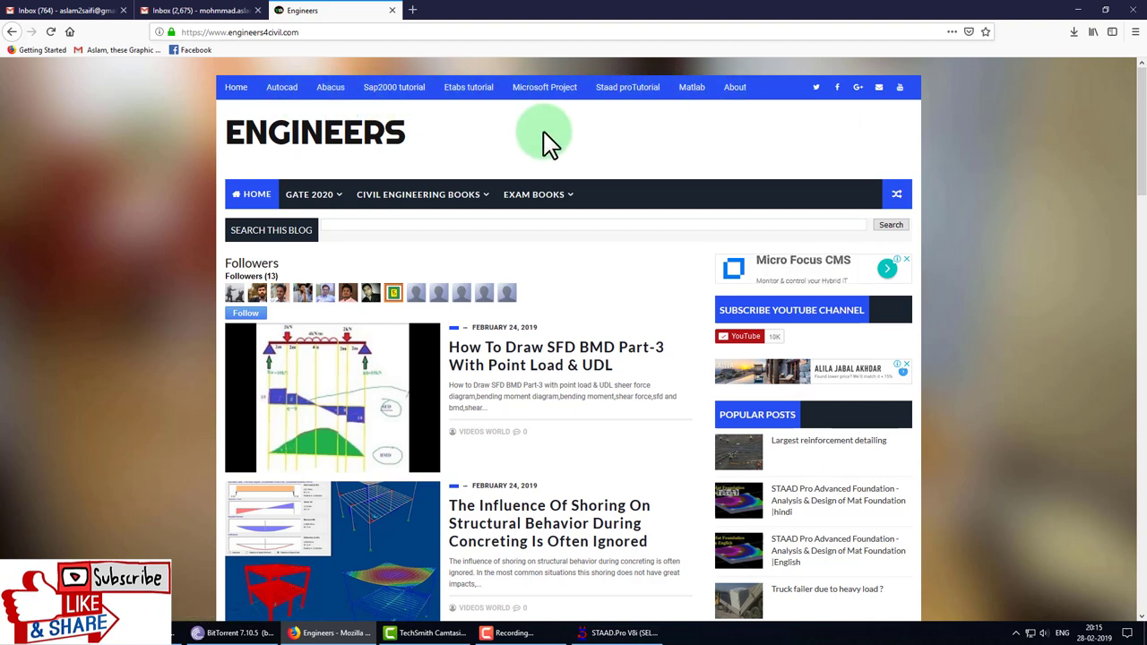
pyautogui.click(466, 195)
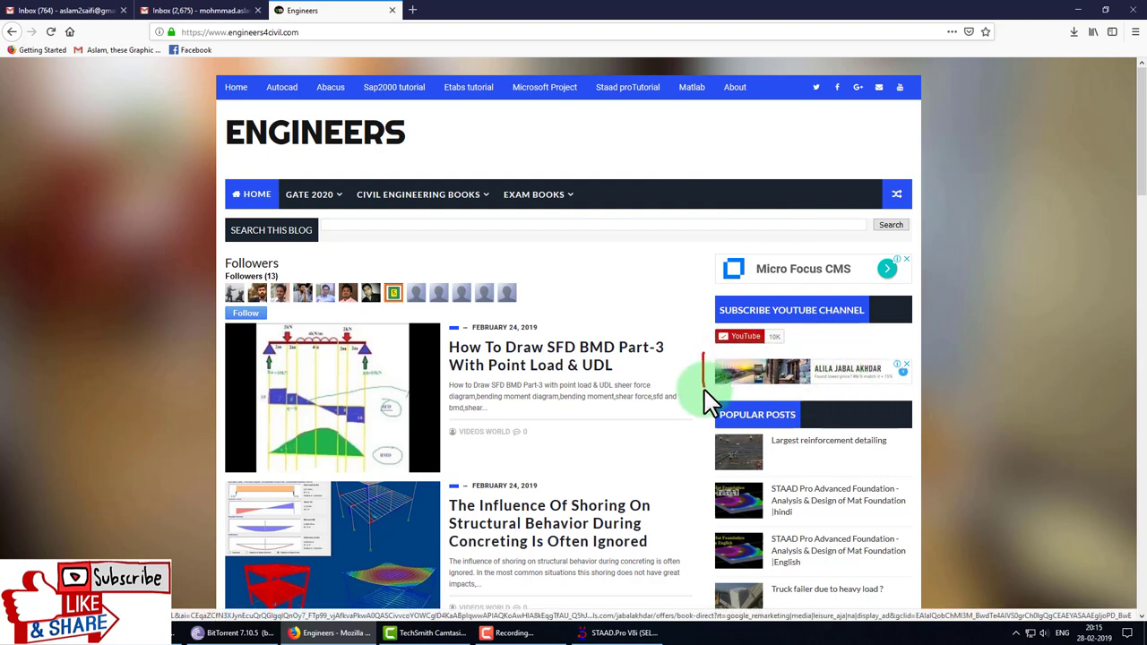
pyautogui.moveTo(708, 401); pyautogui.dragTo(708, 350)
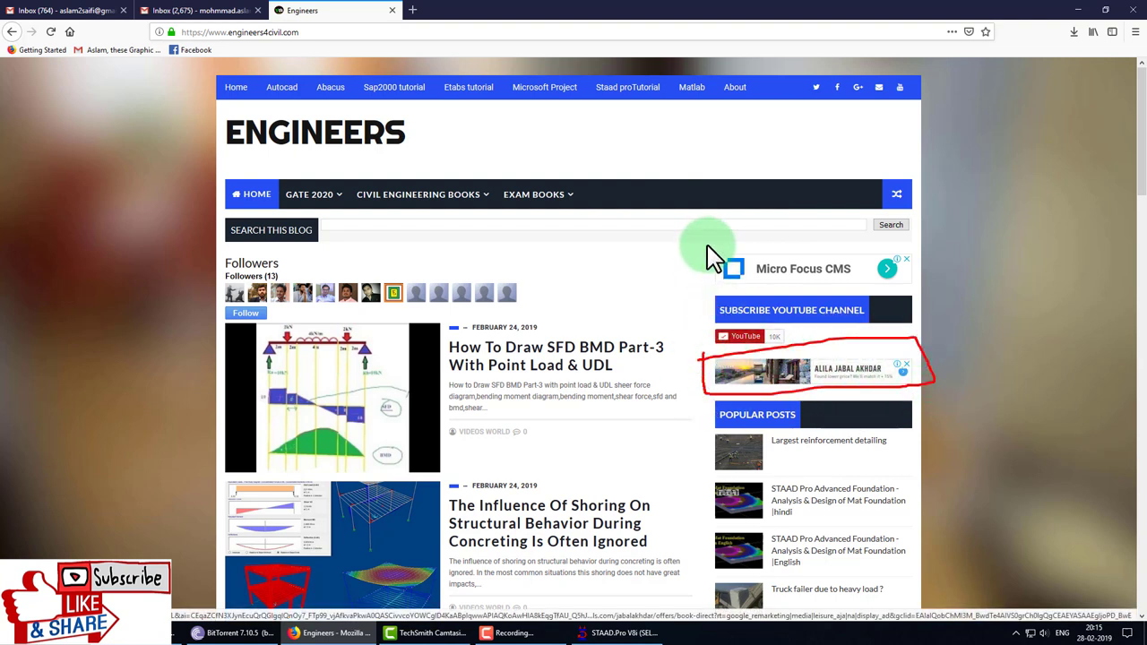
pyautogui.moveTo(708, 256); pyautogui.dragTo(688, 269)
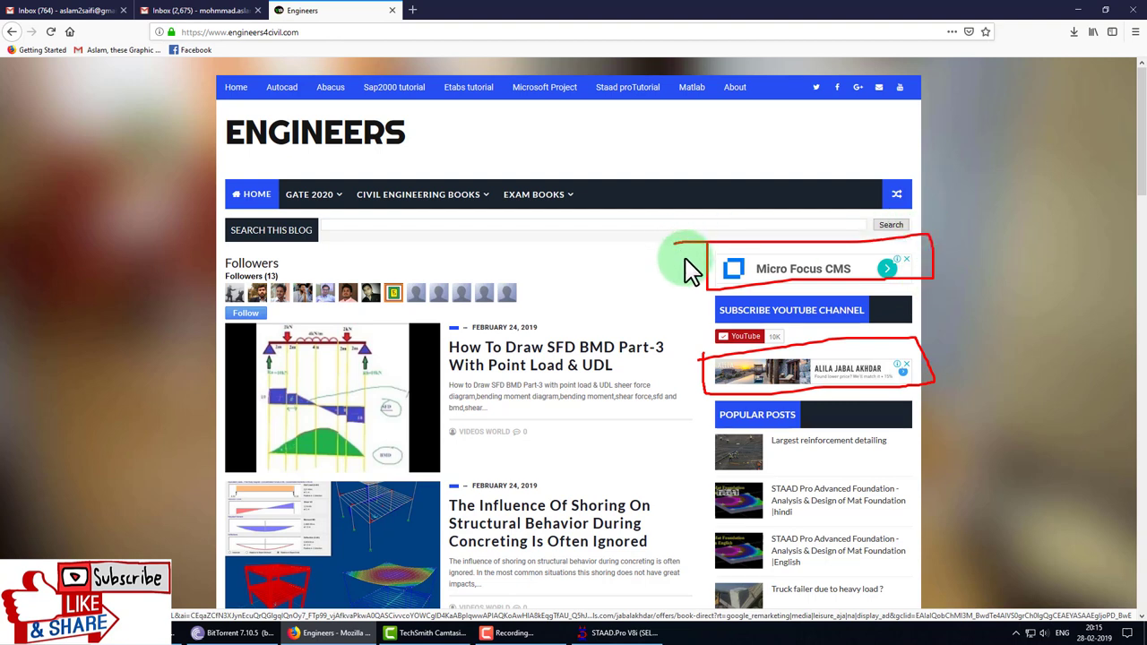
pyautogui.moveTo(269, 313); pyautogui.dragTo(354, 250)
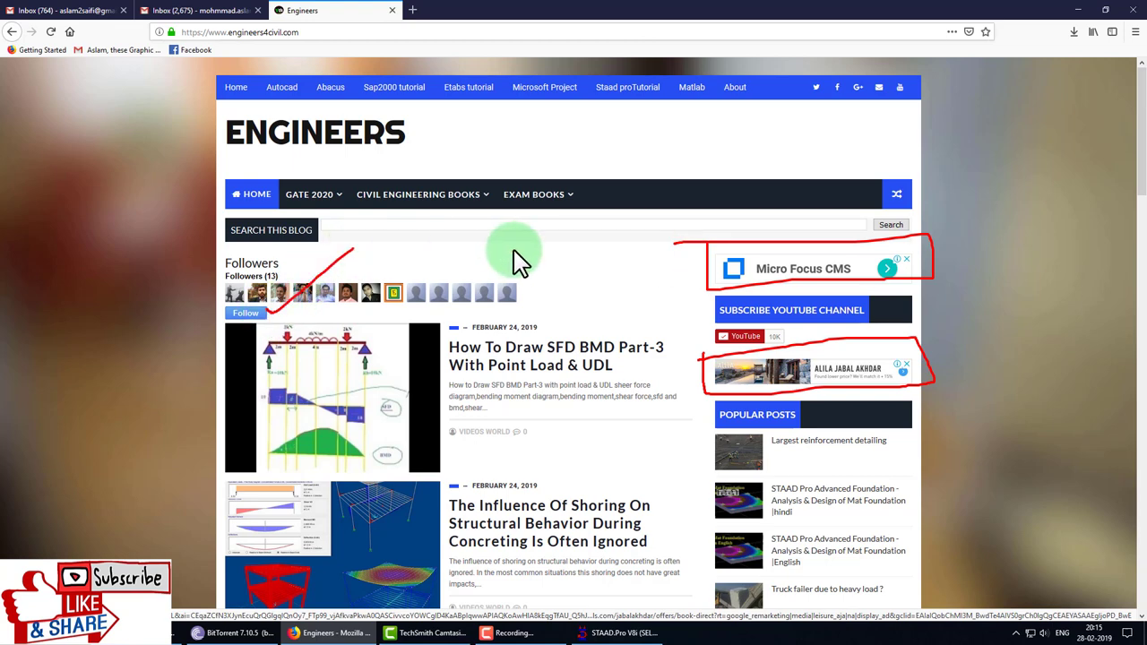